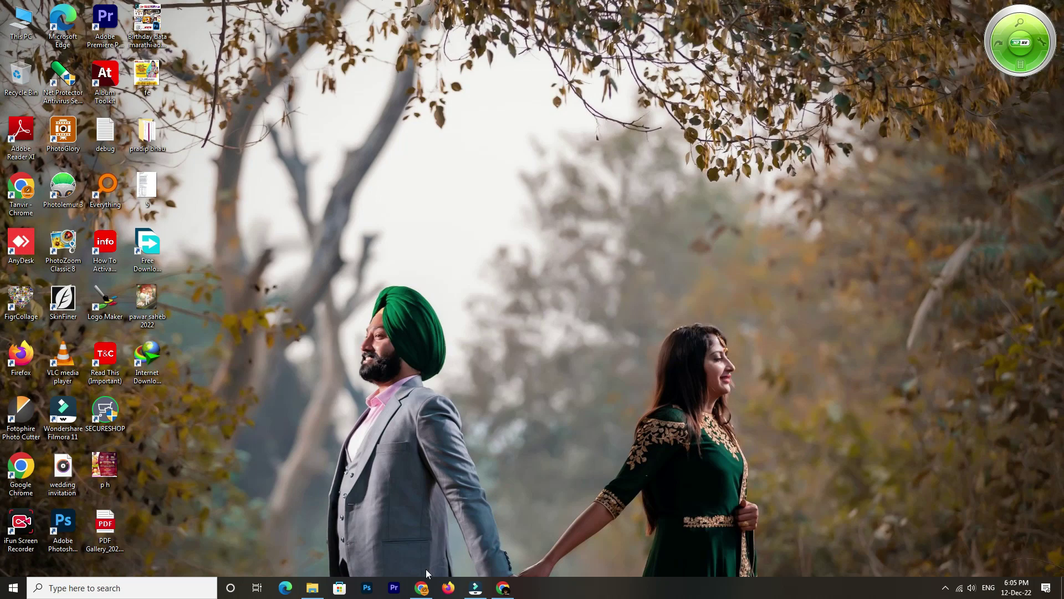
Copy the Free Bonus folder link from the WhatsApp chat and switch to the Drive window
left_click(419, 591)
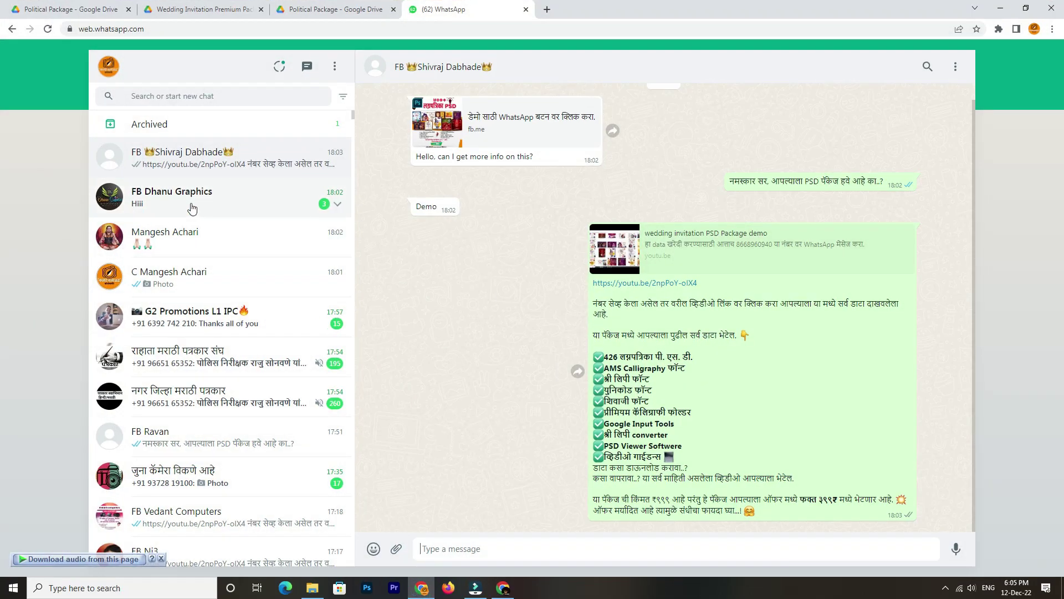
left_click(210, 234)
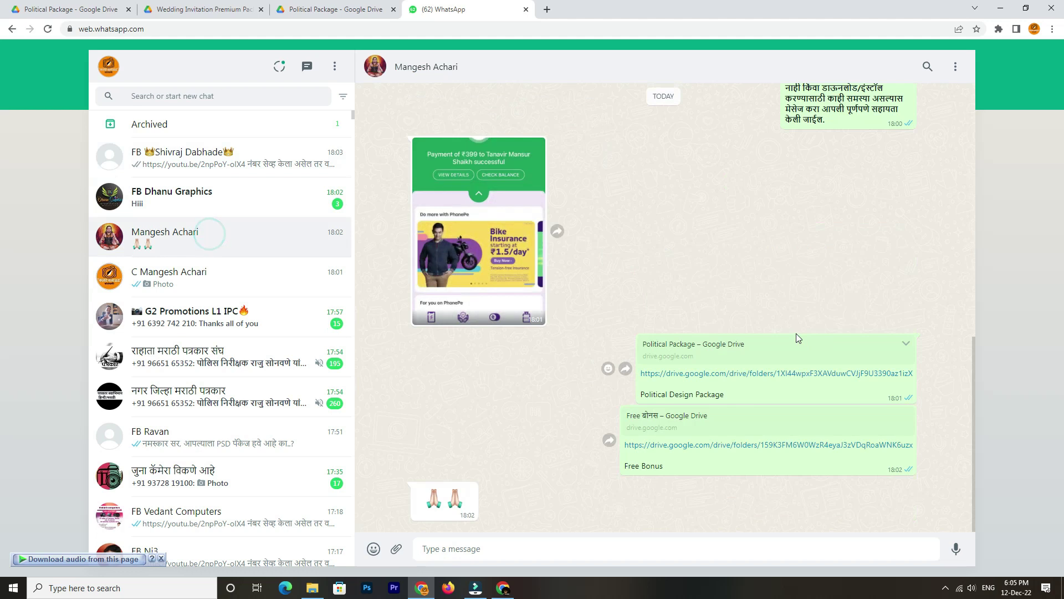
scroll(792, 330, "up", 2)
scroll(792, 331, "down", 2)
scroll(792, 336, "down", 1)
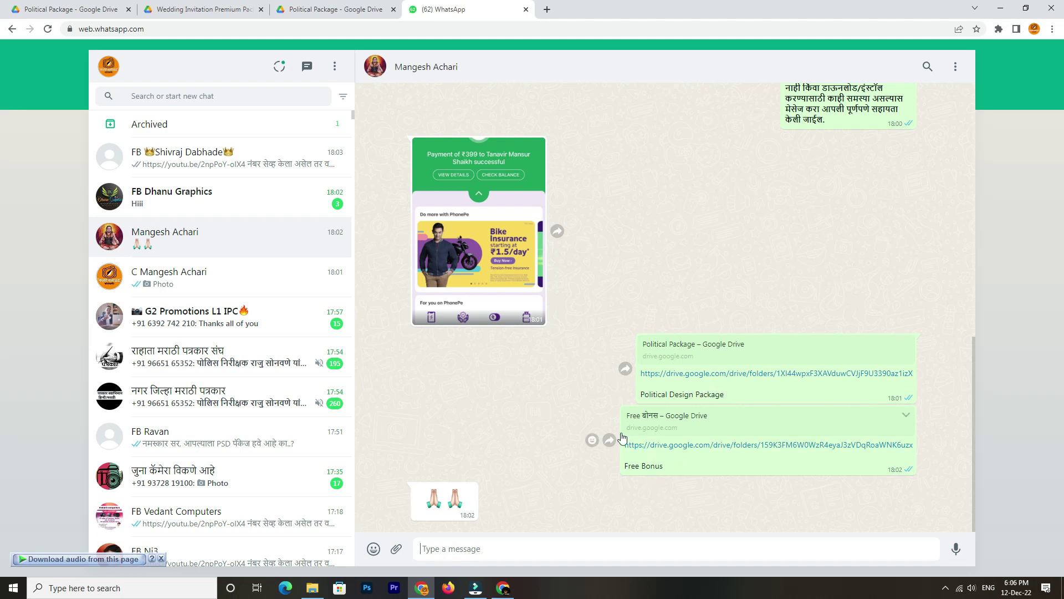
right_click(677, 447)
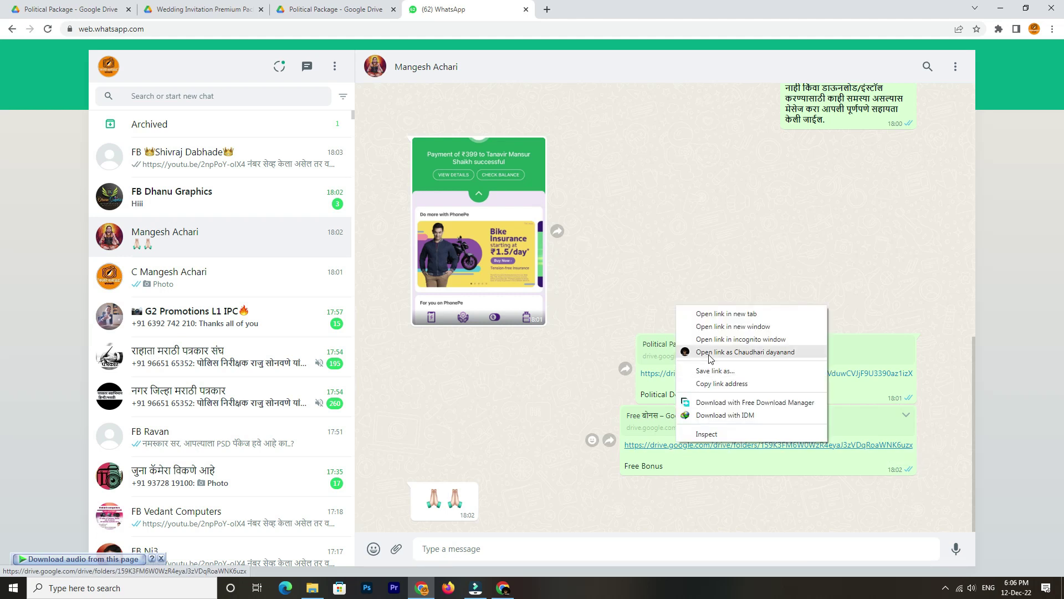
left_click(721, 384)
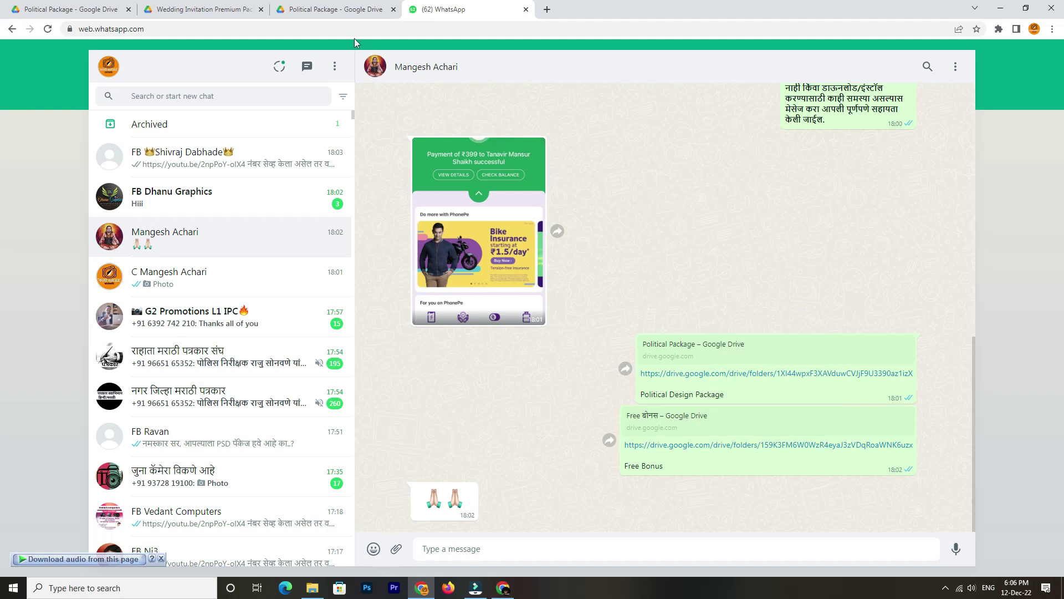
left_click(502, 587)
Load the copied Free Bonus folder link in a new browser tab
left_click(148, 10)
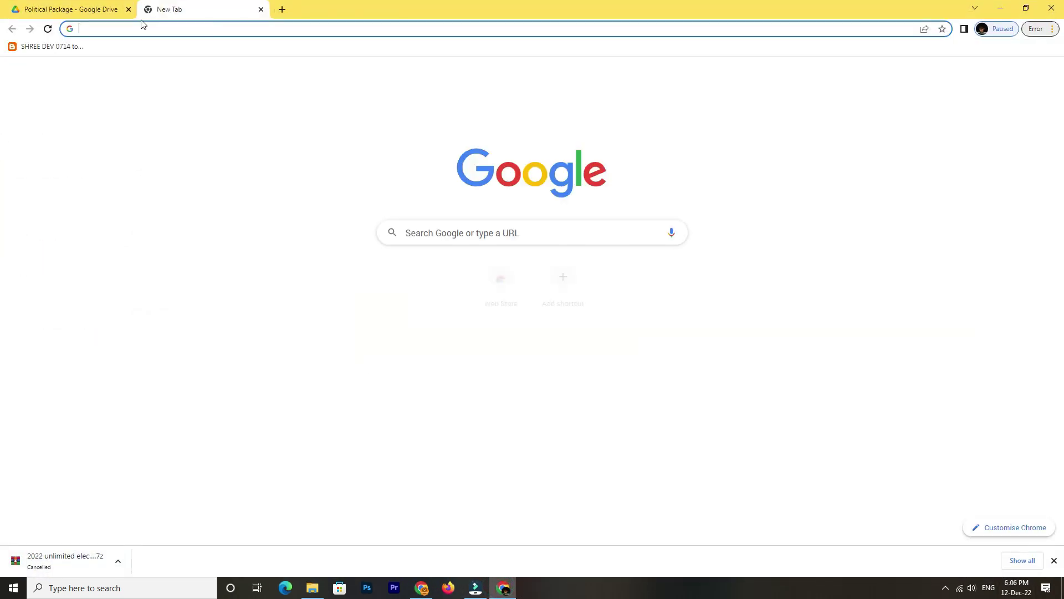
key("ctrl+v")
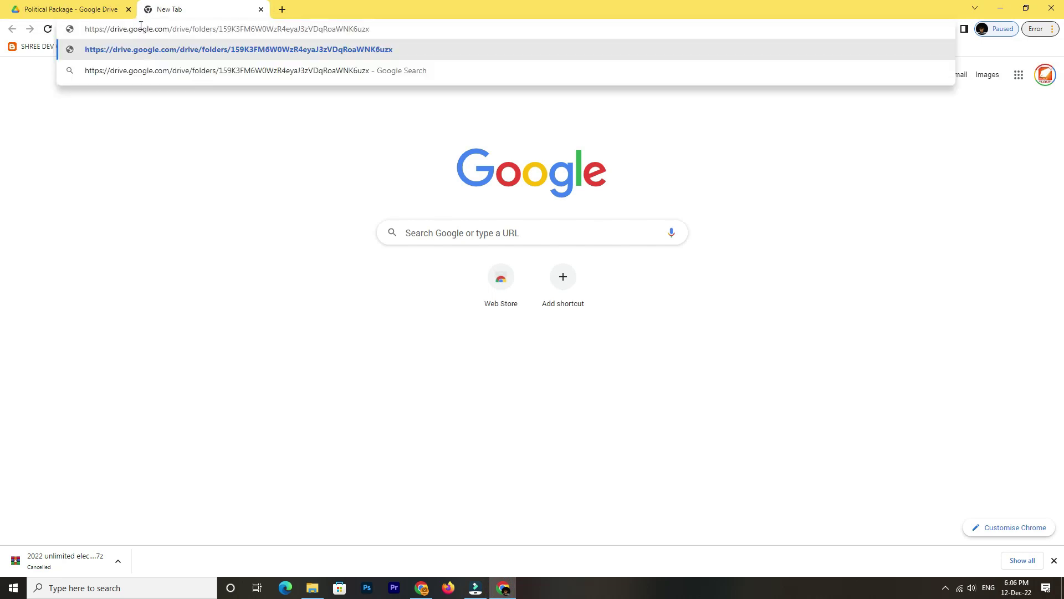
key("Return")
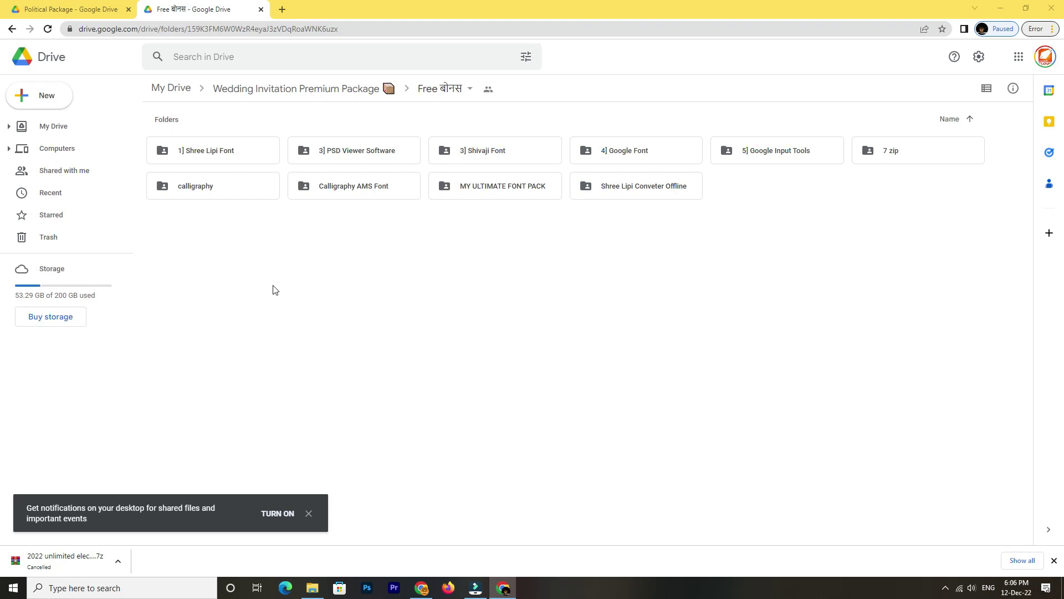
Start downloading the 1] Shree Lipi Font folder, then cancel the download
left_click(215, 151)
right_click(213, 152)
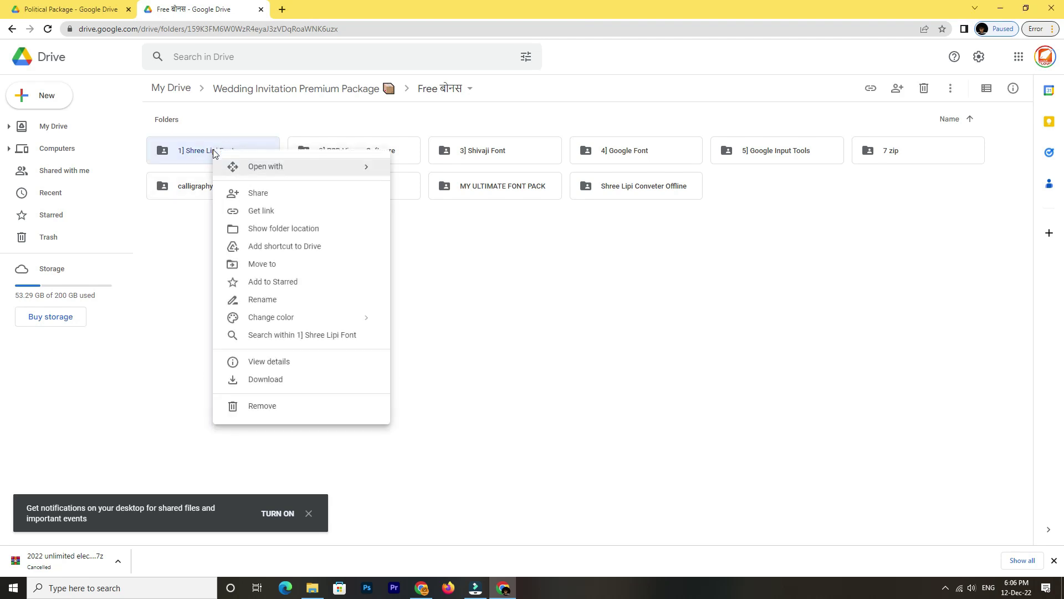
left_click(275, 379)
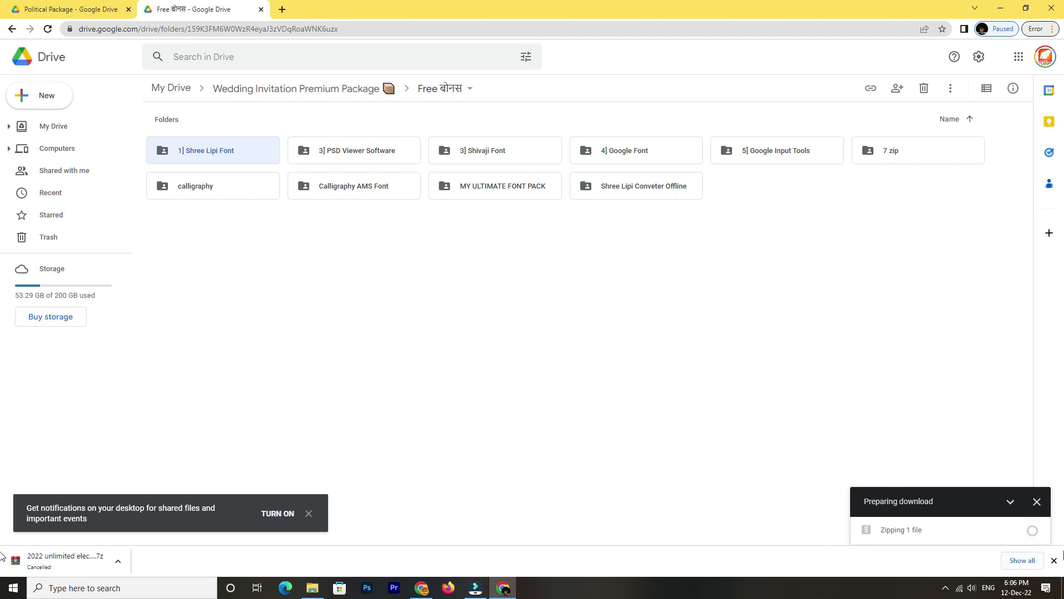
left_click(1032, 530)
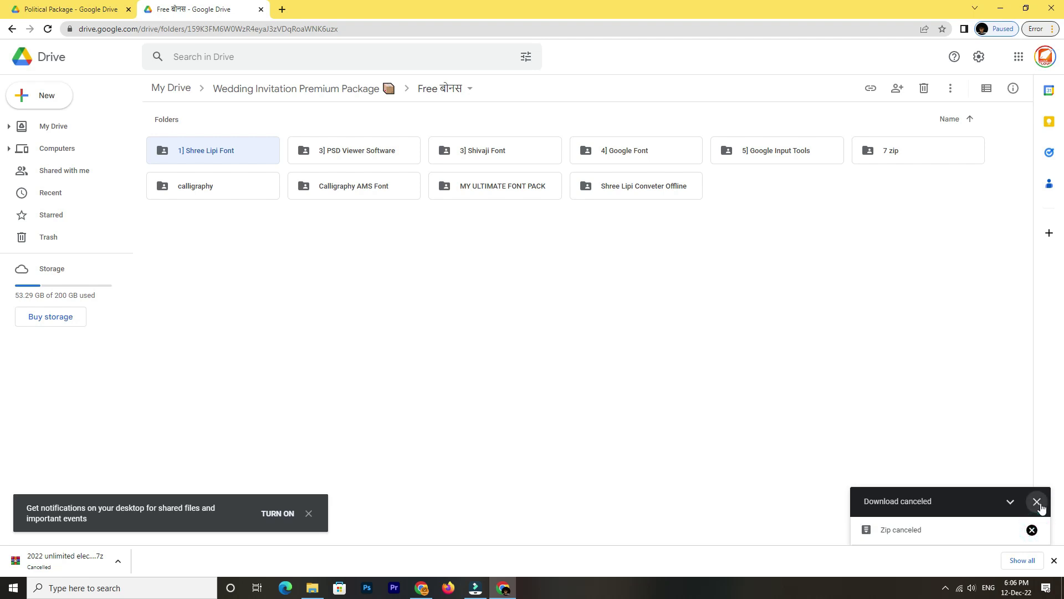
left_click(1036, 501)
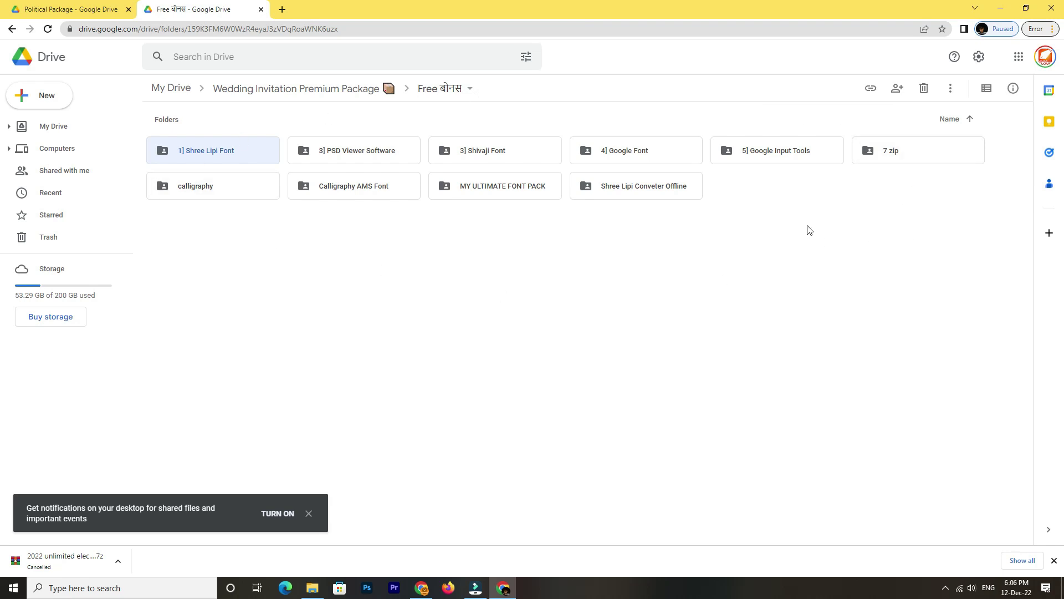
Look inside the 7 zip folder and return to Free बोनस
left_click(889, 155)
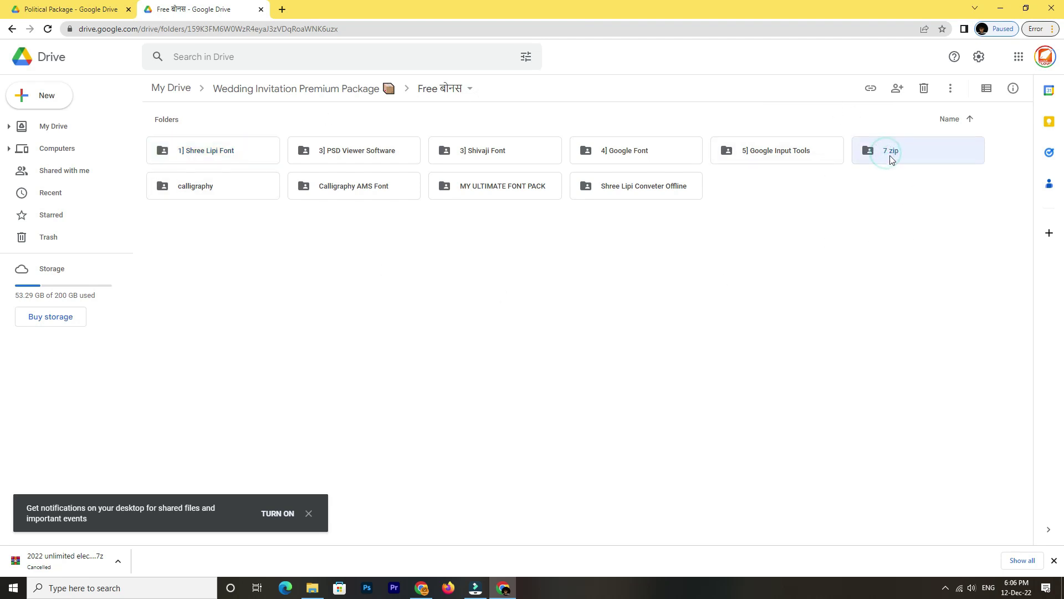
double_click(892, 150)
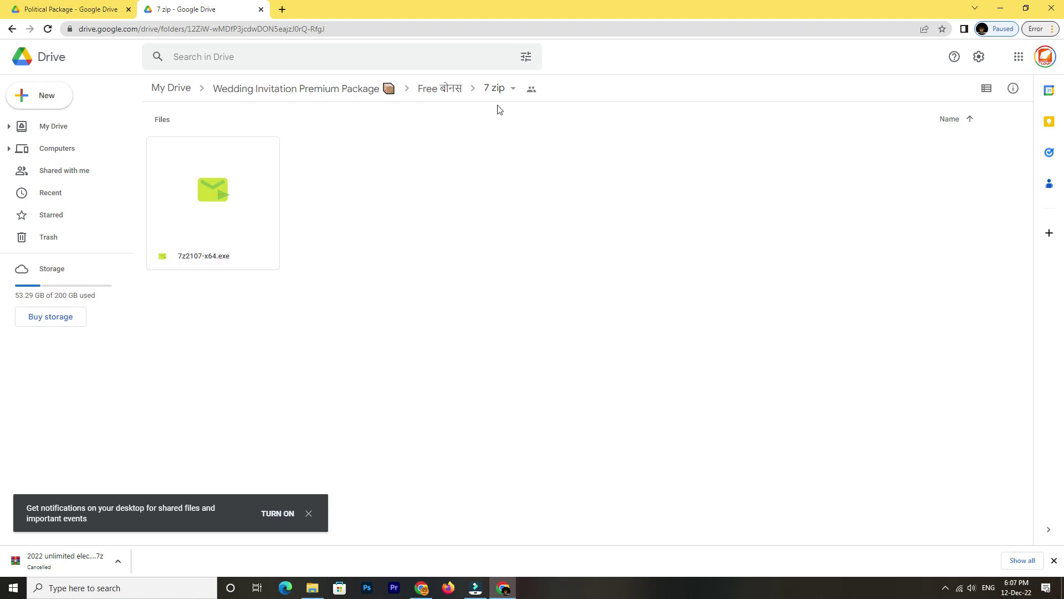
left_click(442, 90)
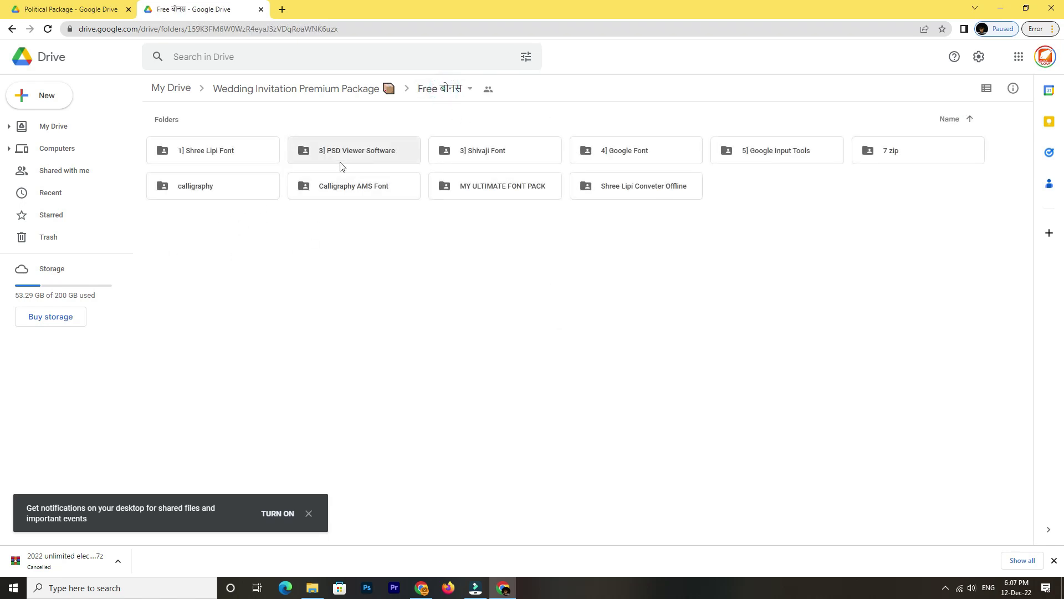
Close the Free बोनस tab and copy the Political Package link from WhatsApp
left_click(261, 10)
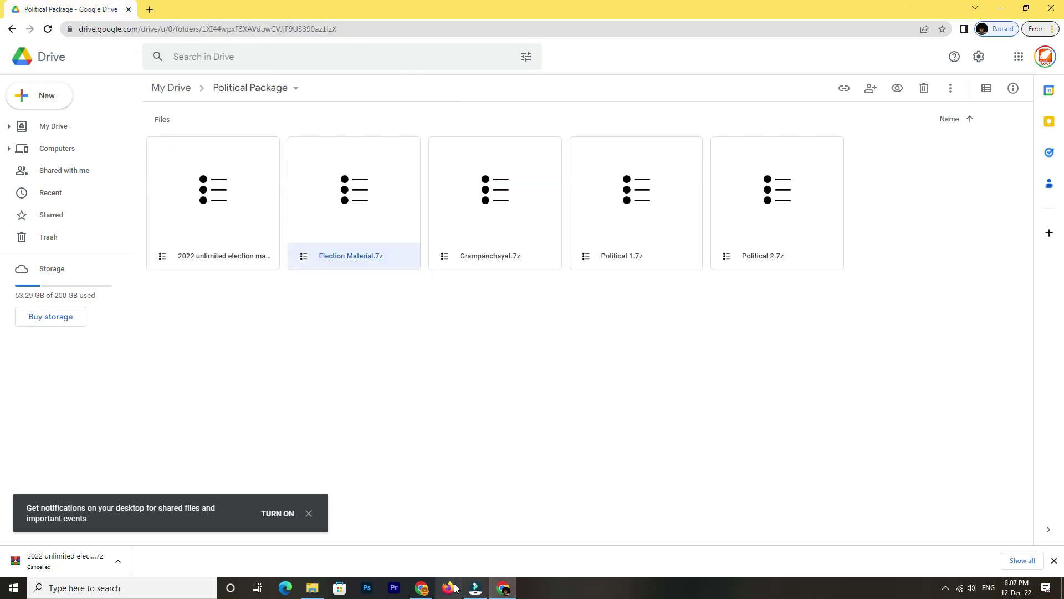
left_click(422, 587)
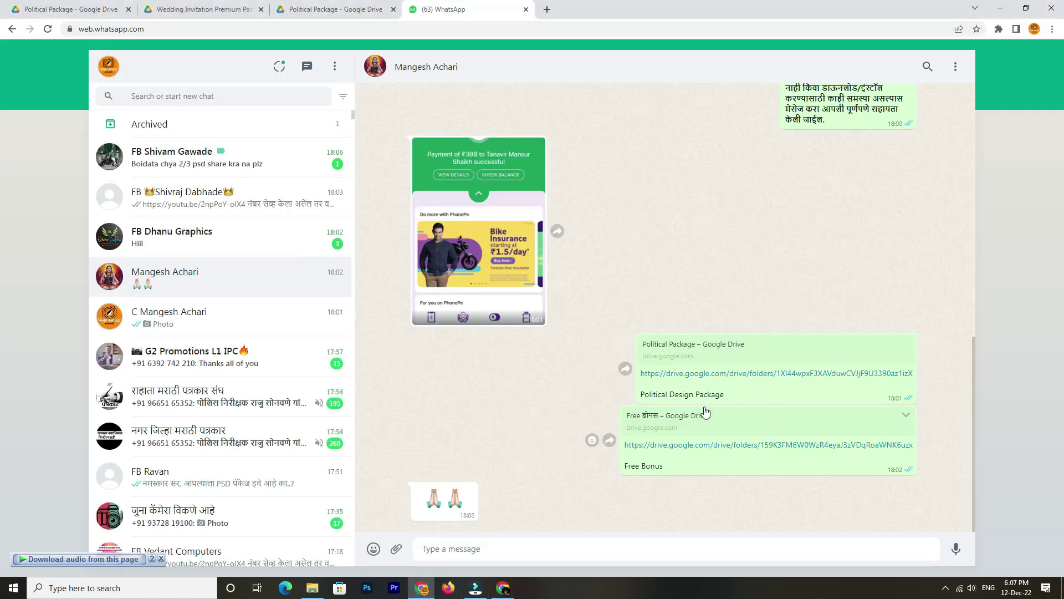
right_click(677, 378)
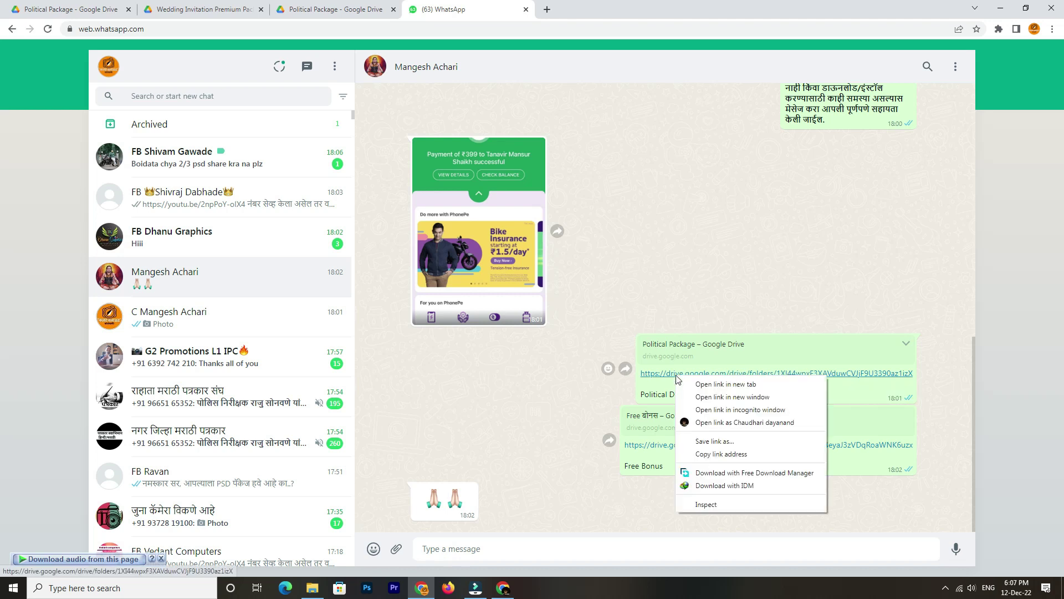
left_click(728, 453)
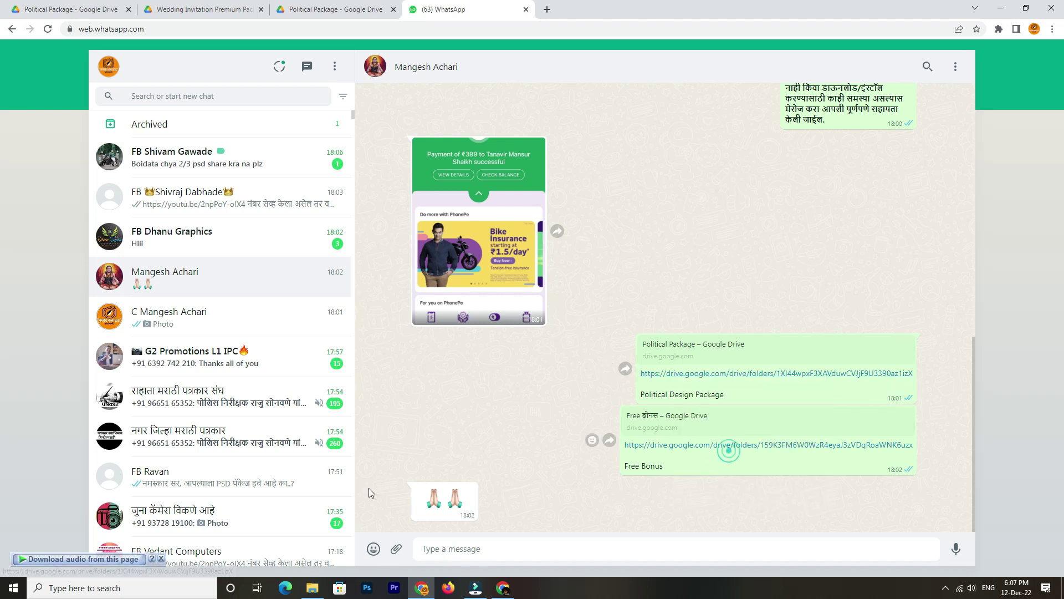
left_click(506, 591)
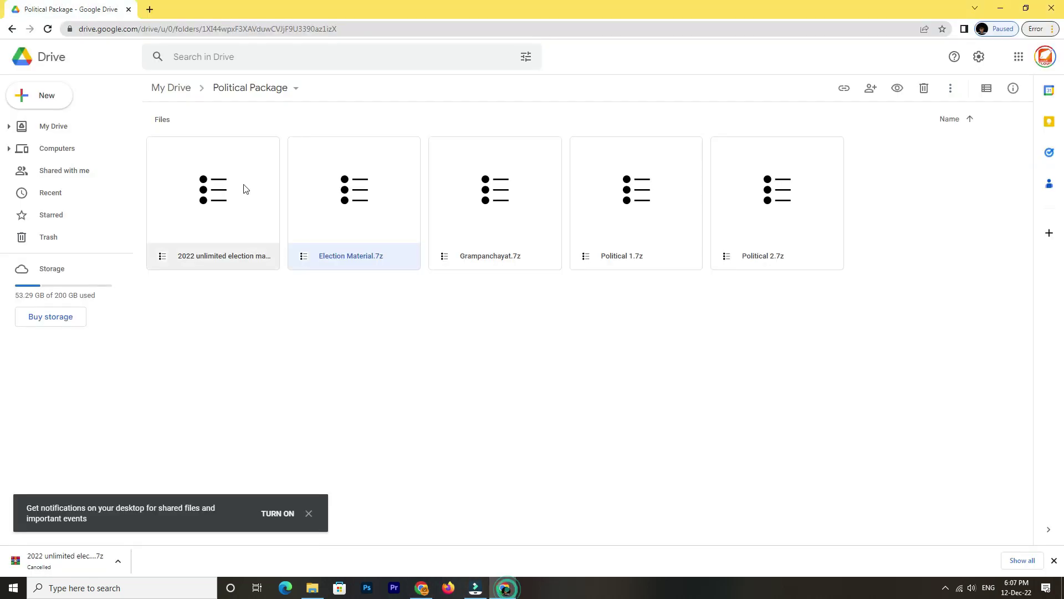
Open the copied Political Package folder link in a new tab
right_click(225, 28)
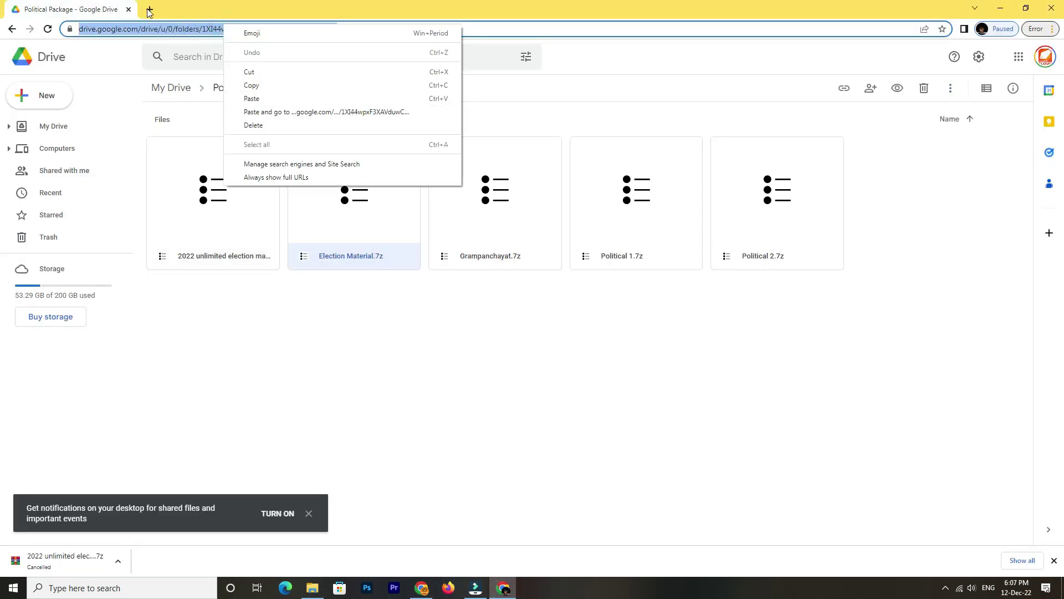
left_click(150, 9)
right_click(157, 32)
left_click(200, 104)
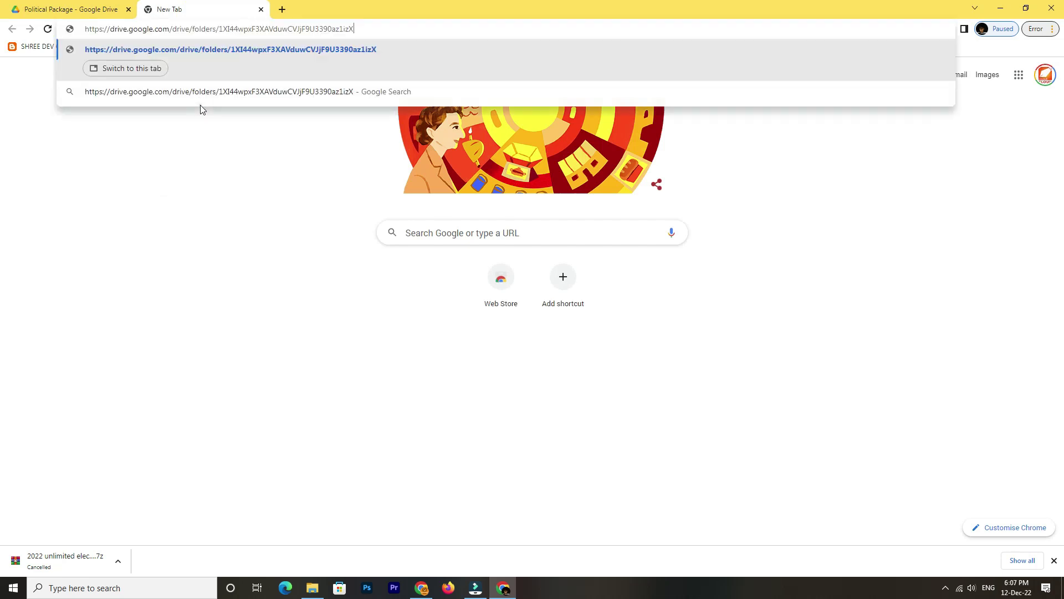
key("Return")
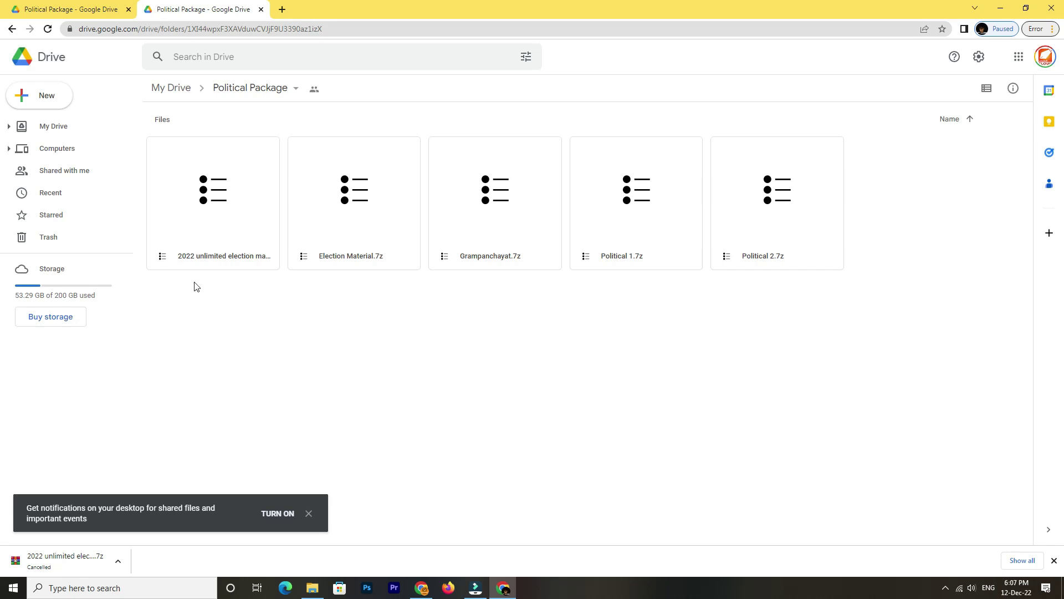
Start downloading 2022 unlimited election material.7z, cancel it, and minimise both browser windows
left_click(200, 188)
right_click(199, 185)
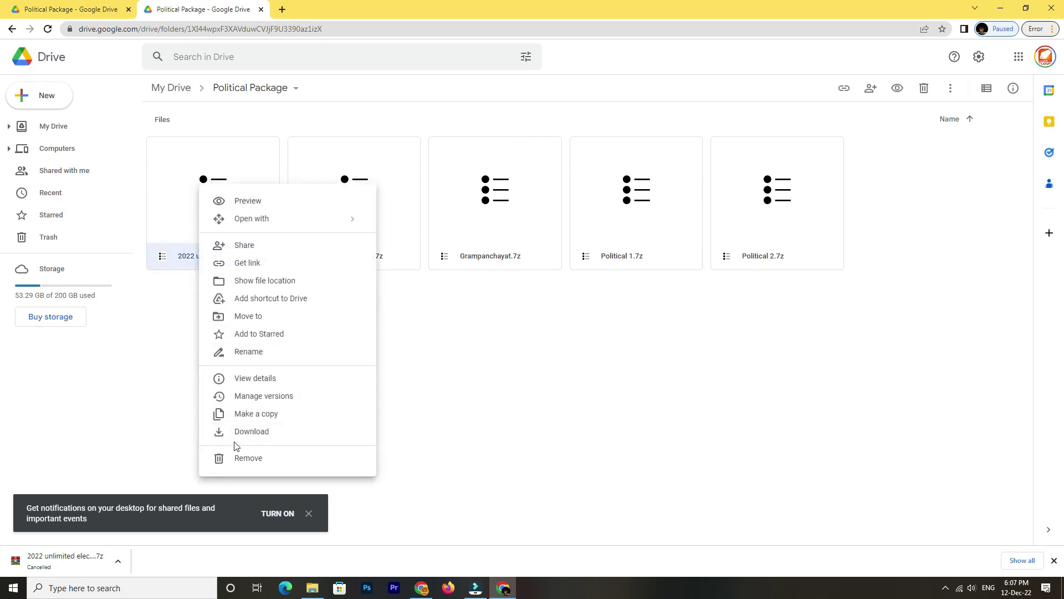
left_click(280, 431)
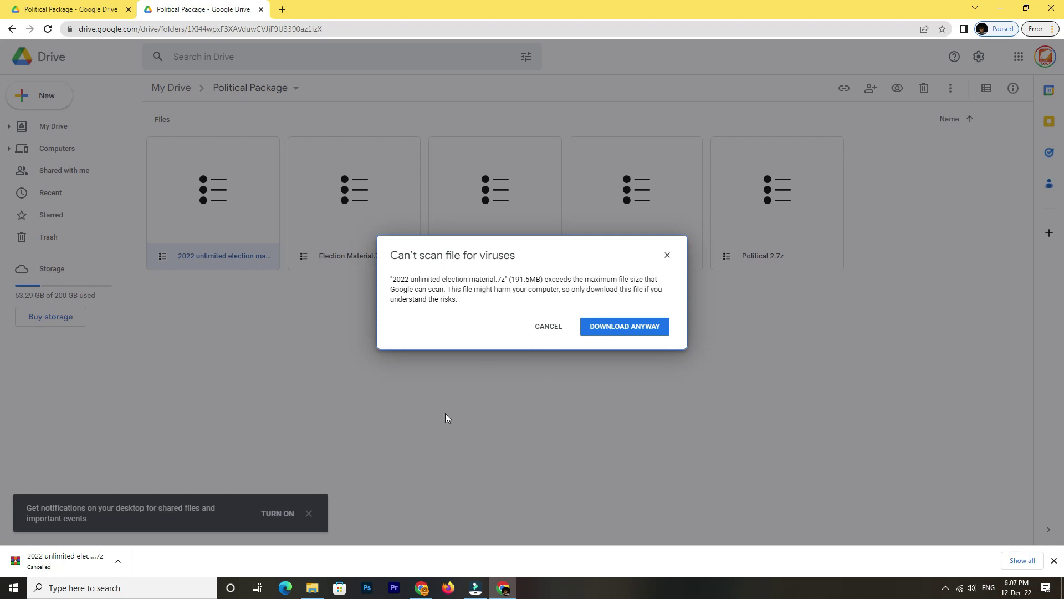
left_click(630, 333)
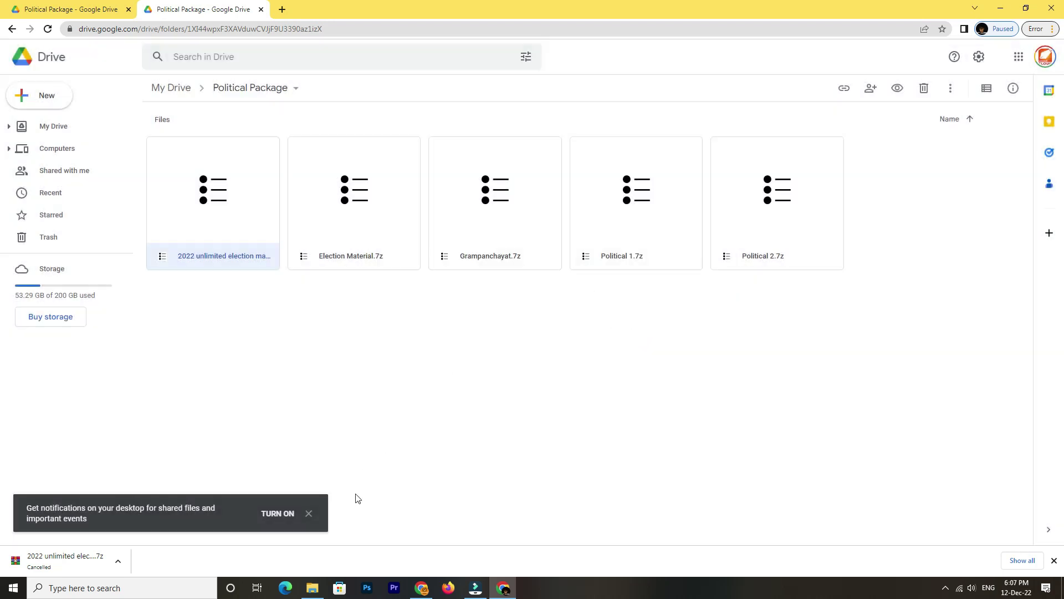
left_click(307, 515)
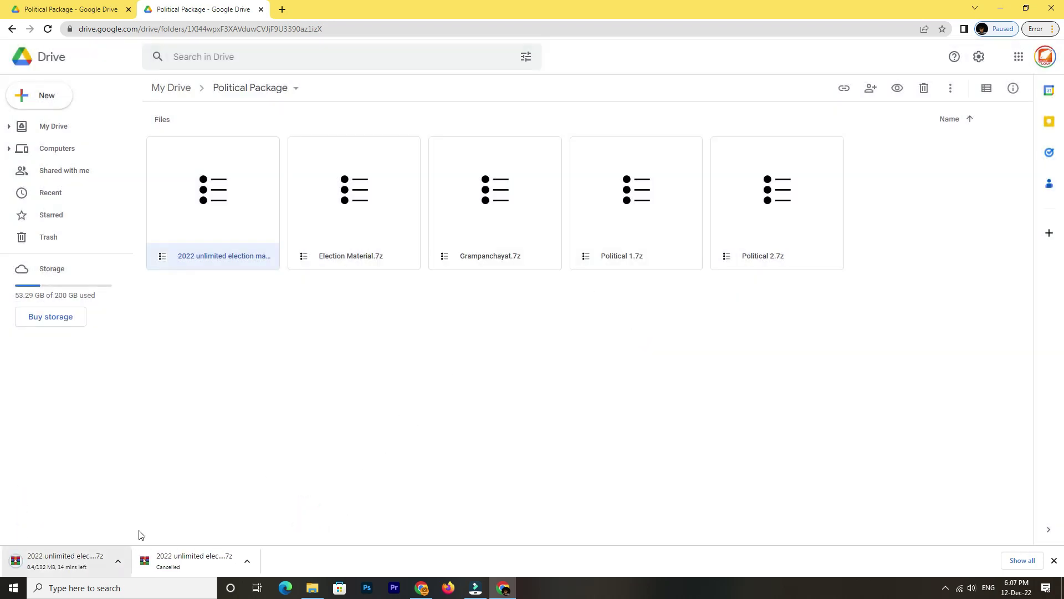
left_click(119, 559)
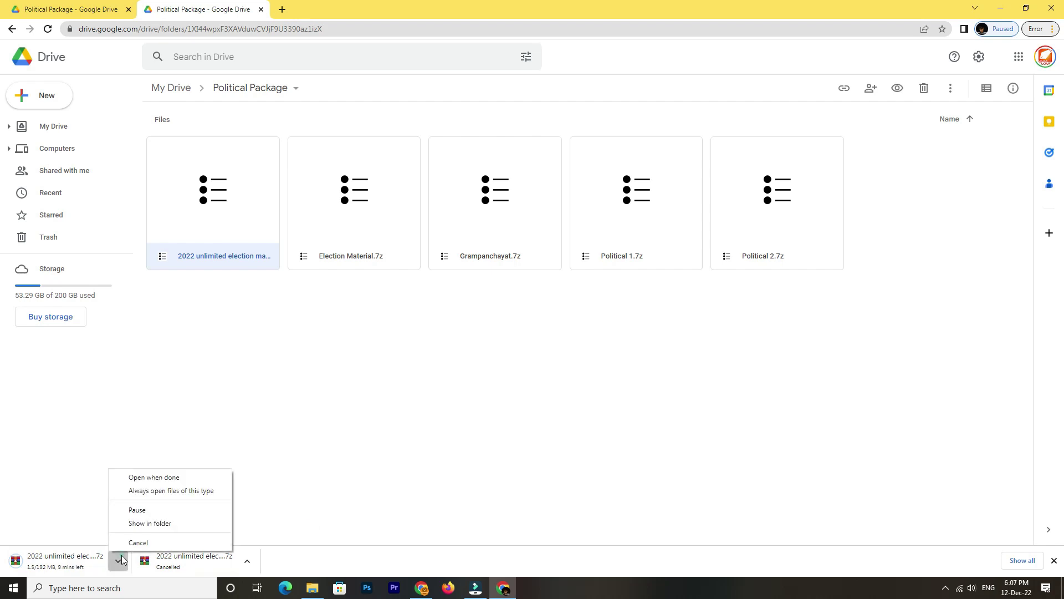
left_click(148, 544)
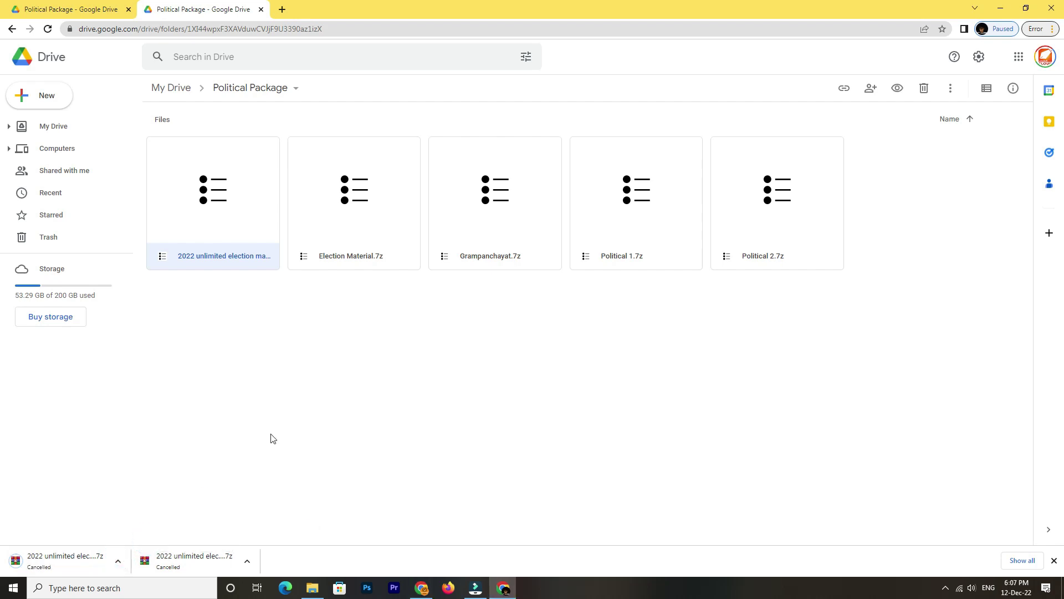
left_click(1000, 9)
left_click(1000, 10)
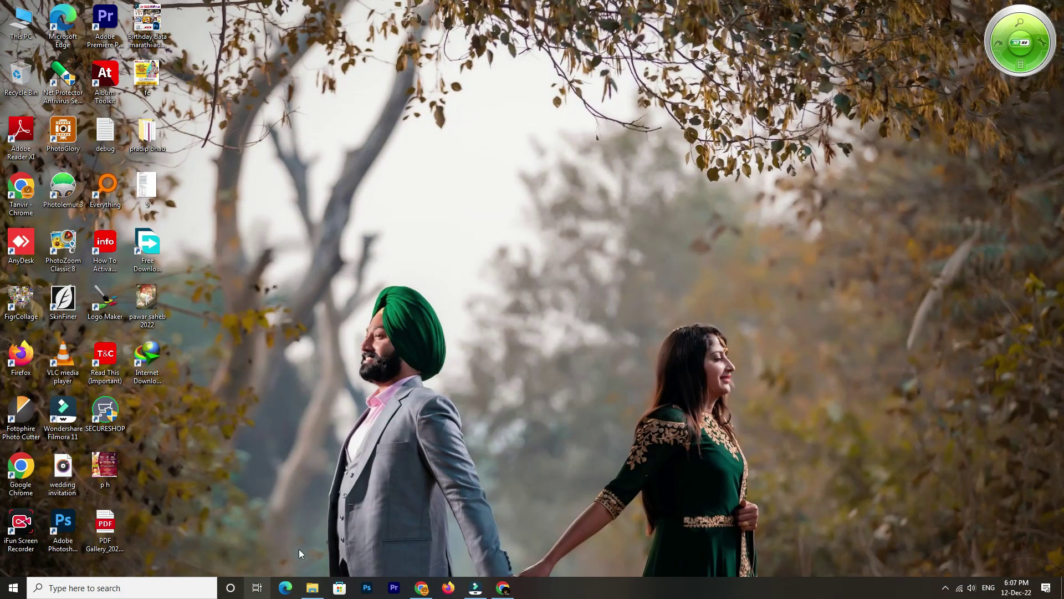
Open the Free Bonus folder in File Explorer and look over its files
left_click(313, 587)
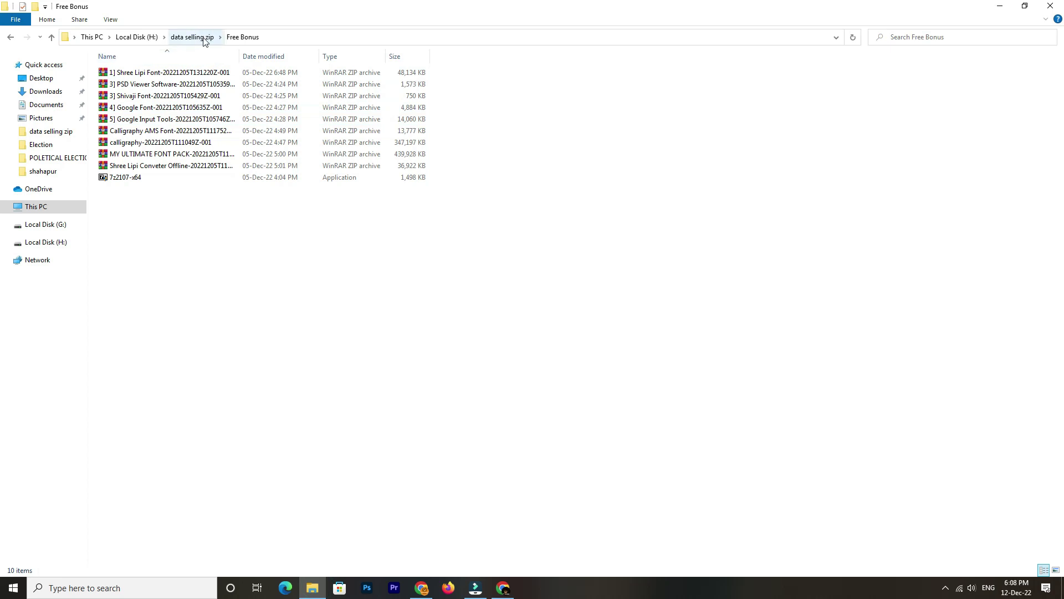
left_click_drag(192, 232, 199, 72)
left_click(194, 242)
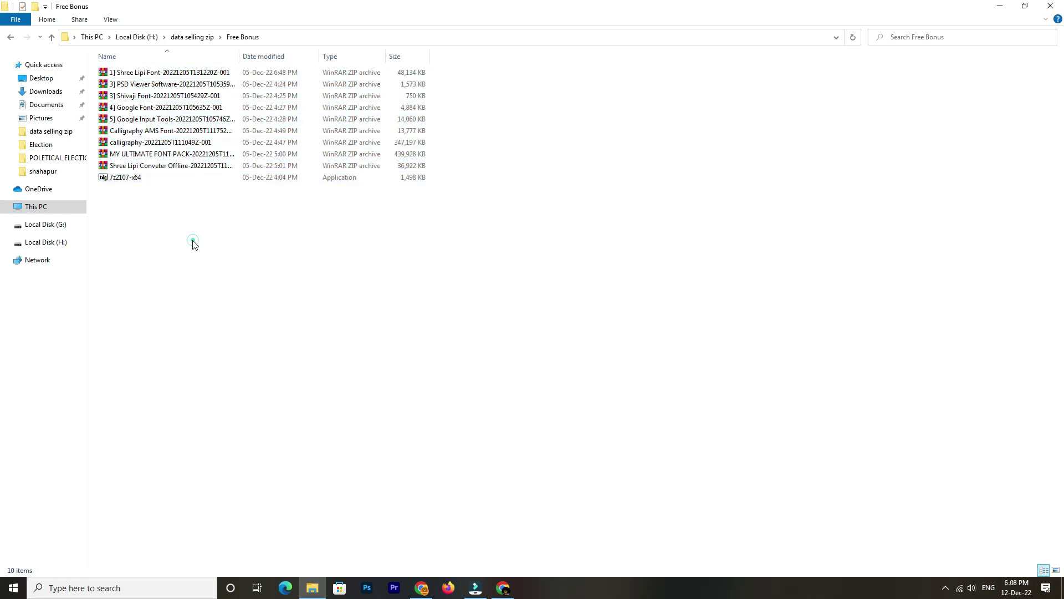
left_click_drag(152, 224, 139, 164)
right_click(155, 72)
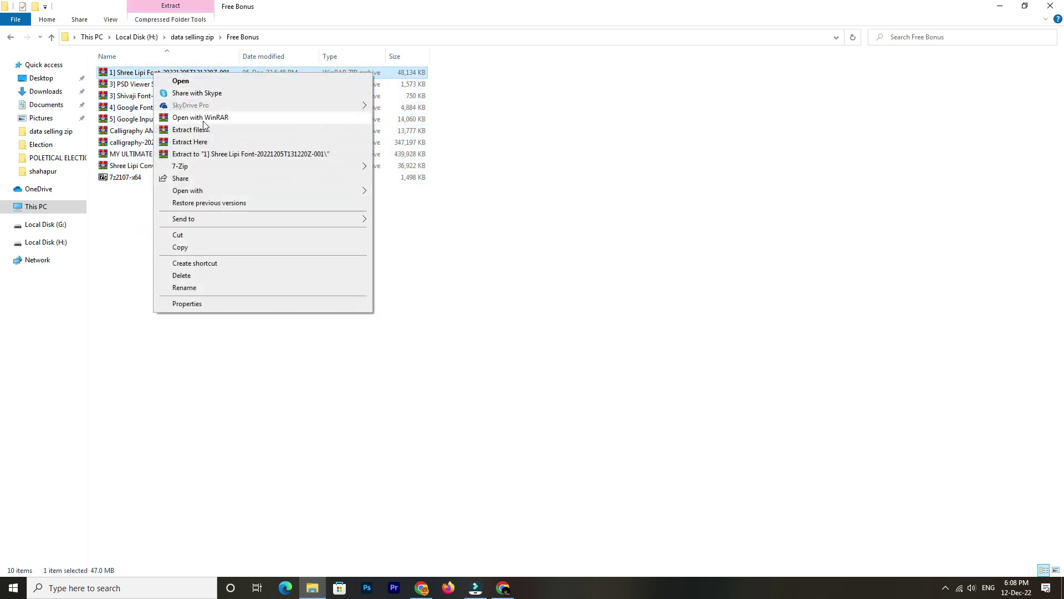
left_click(139, 227)
left_click(137, 223)
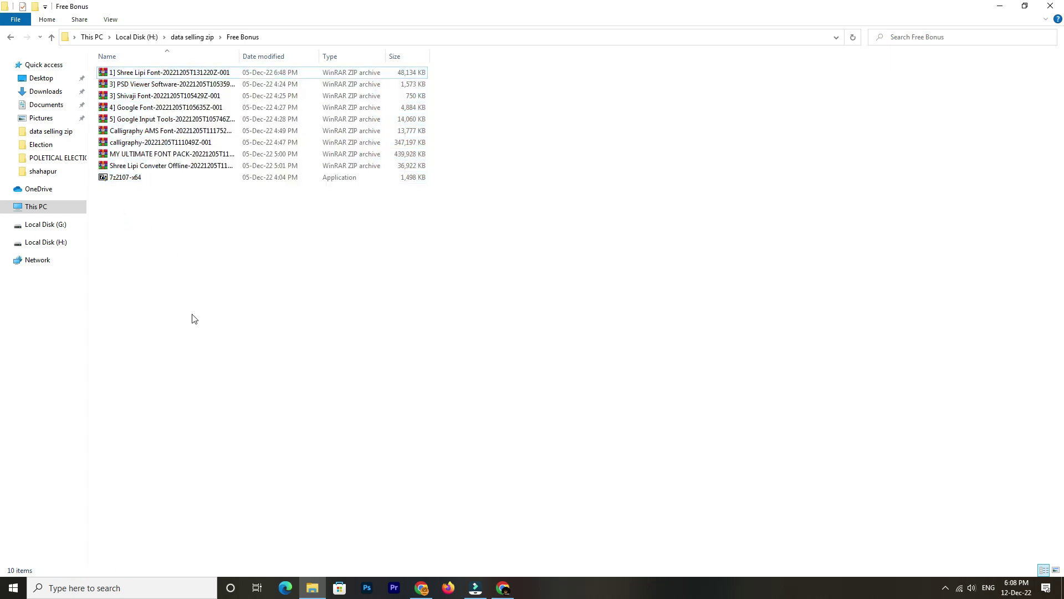
Run 7z2107-x64 as administrator and install 7-Zip 21.07
left_click(127, 179)
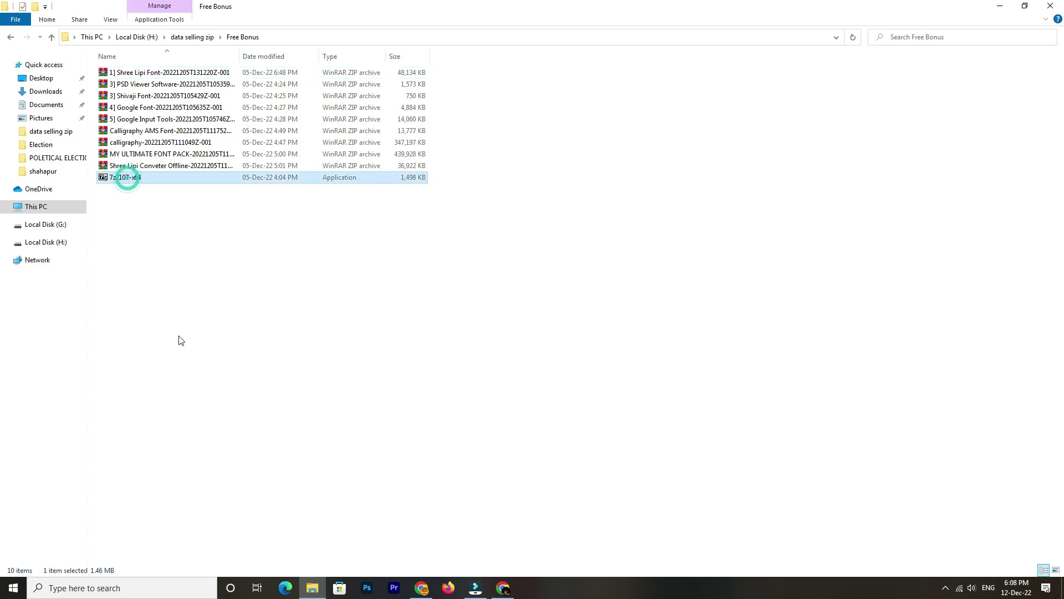
right_click(134, 183)
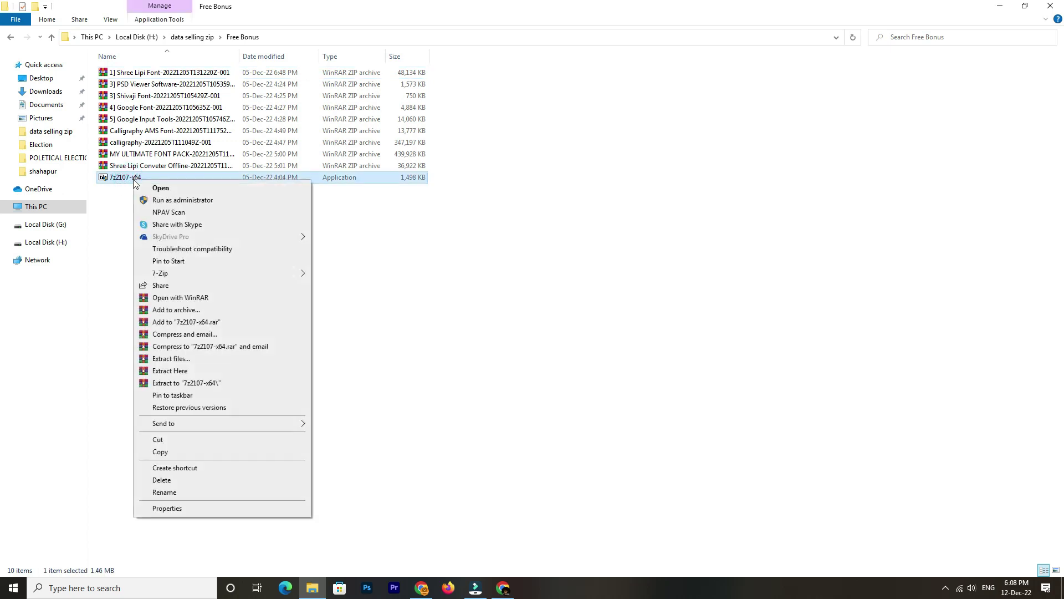
left_click(177, 200)
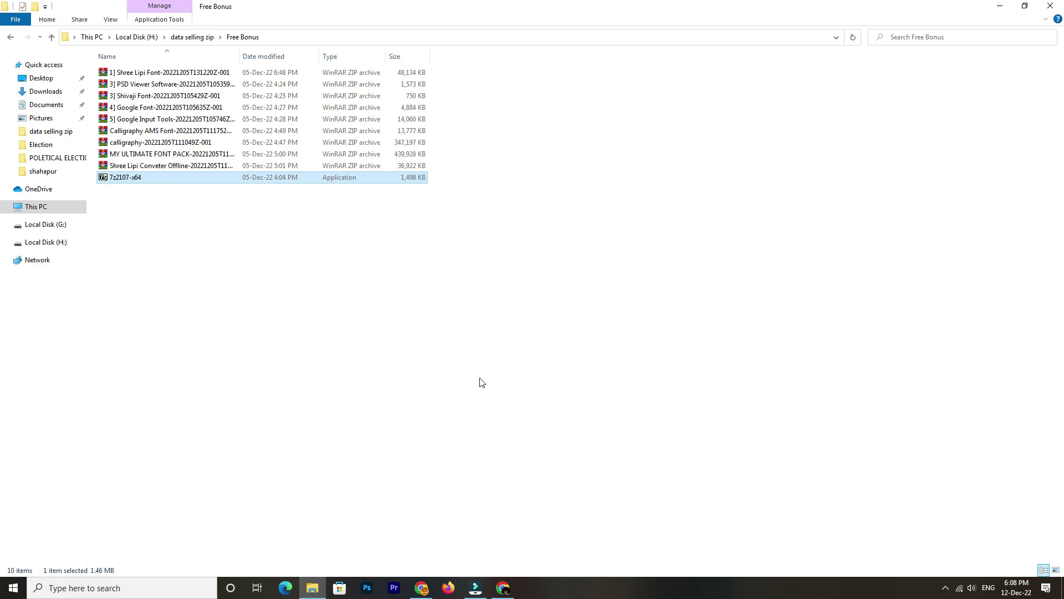
left_click(519, 331)
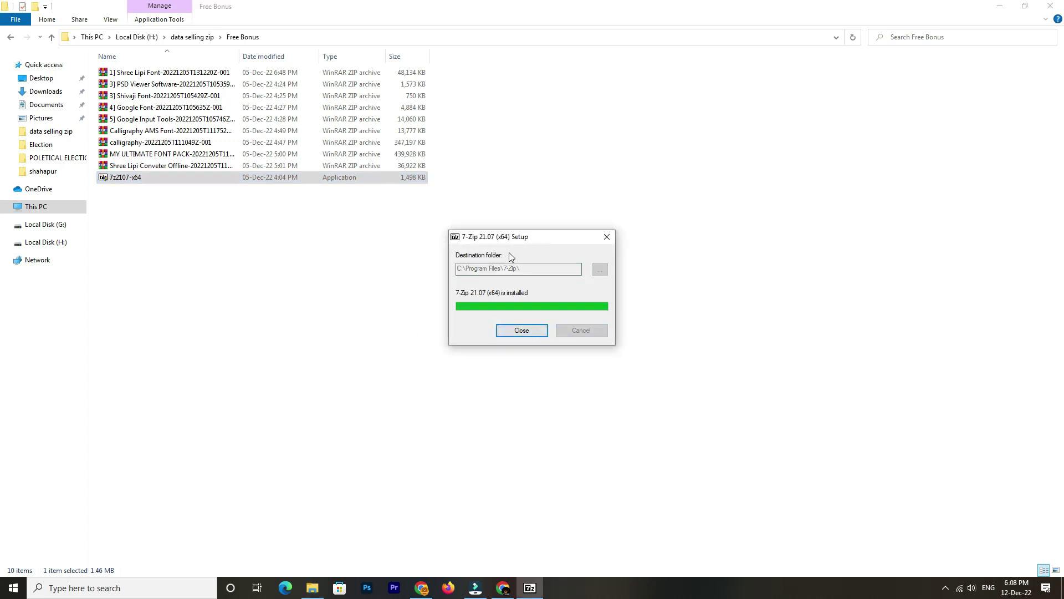
left_click(542, 331)
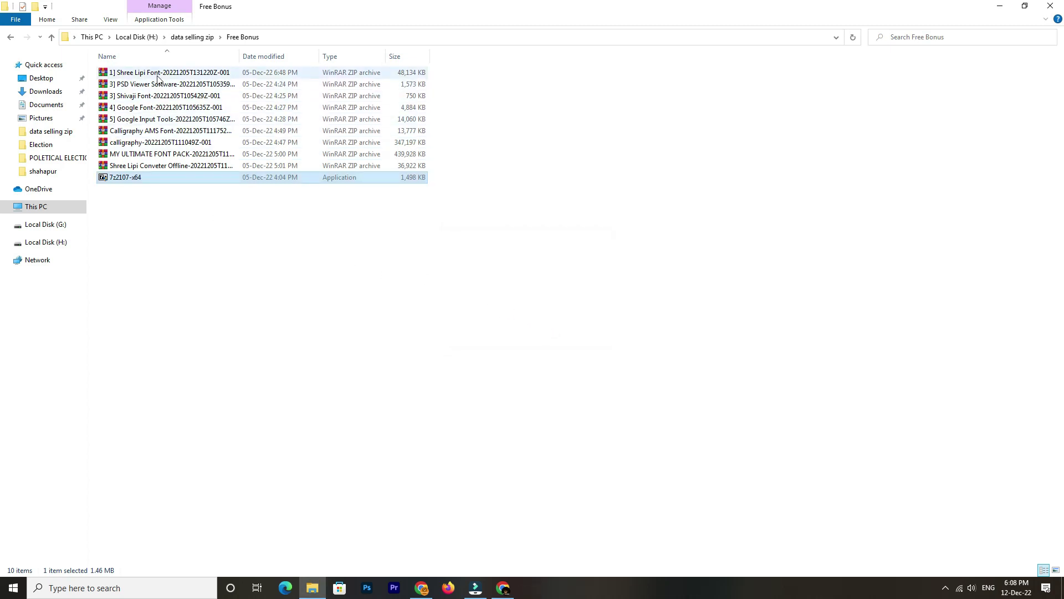
Extract the Shree Lipi Font archive into its own folder and return to Free Bonus
right_click(160, 76)
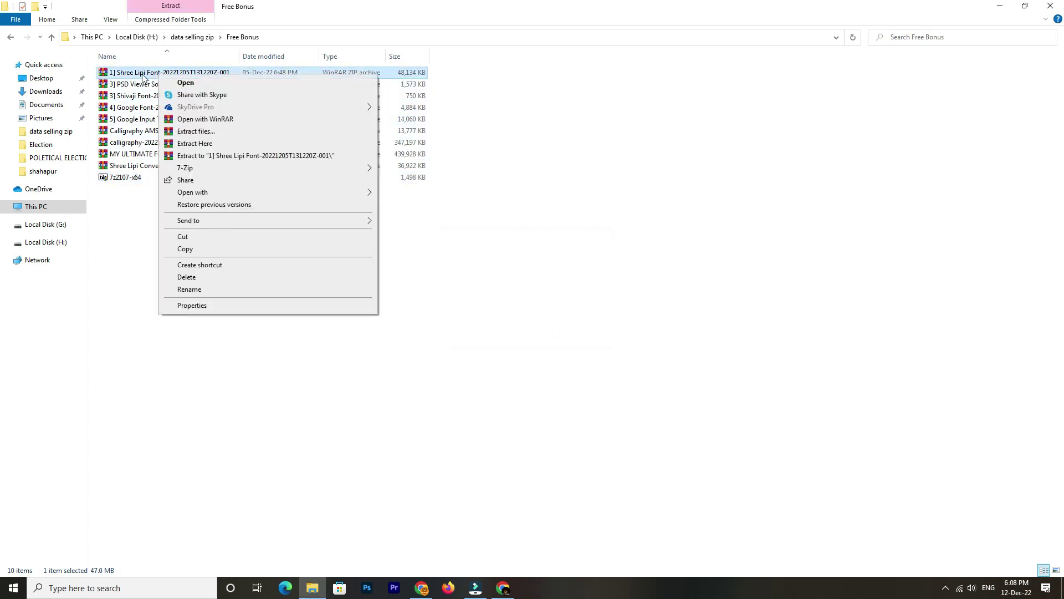
left_click(106, 78)
right_click(125, 74)
mouse_move(181, 173)
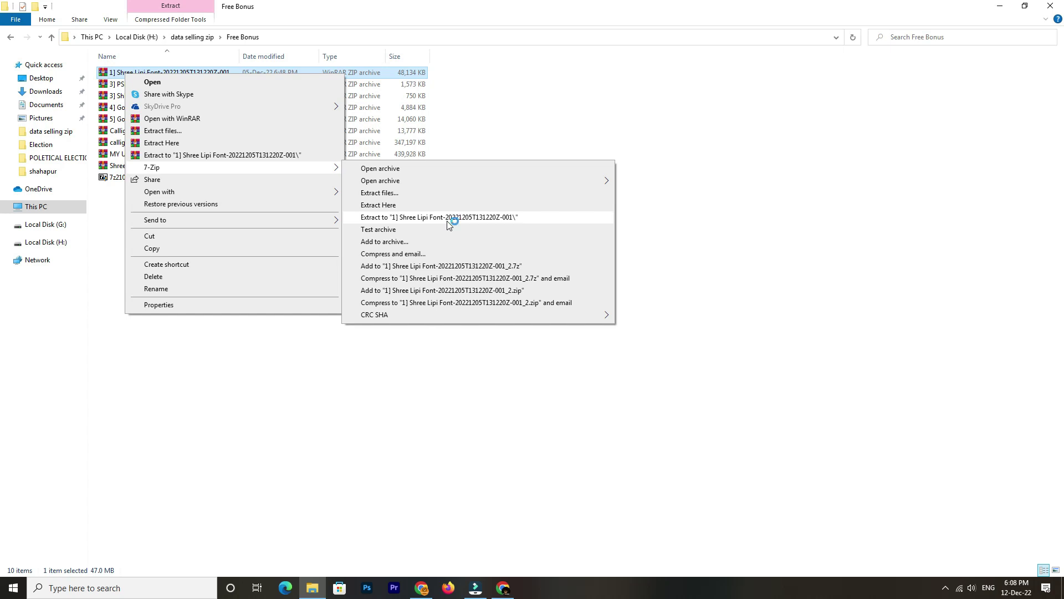
left_click(449, 218)
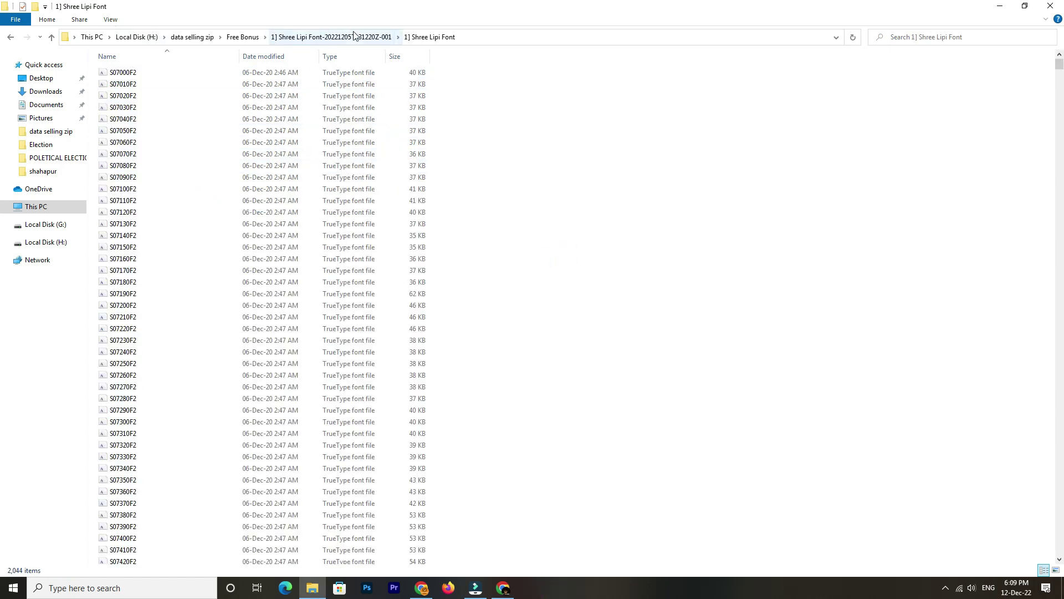
left_click(355, 37)
left_click(244, 37)
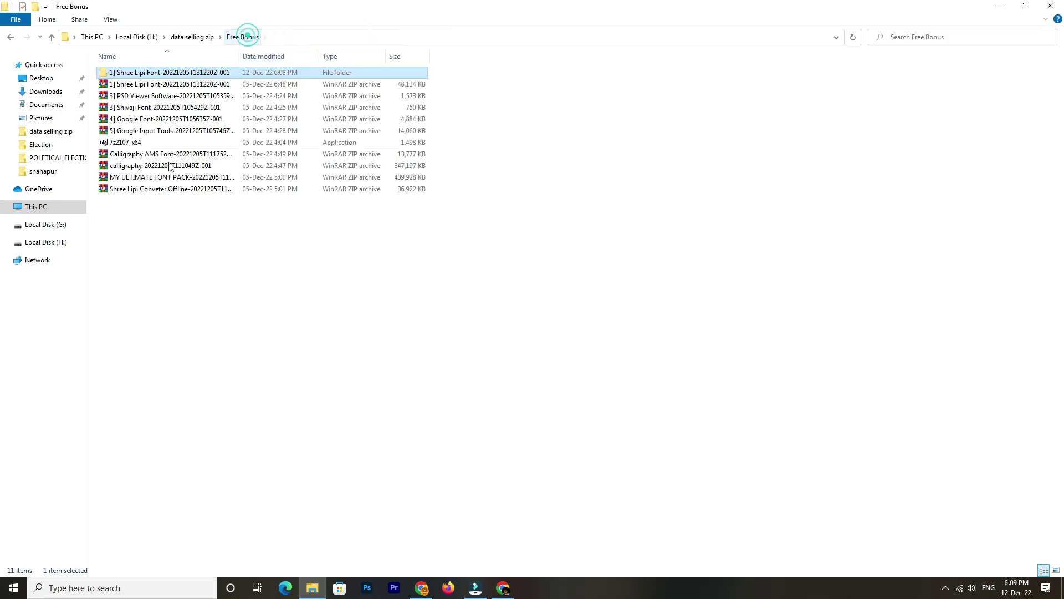
Extract the PSD Viewer Software and Shivaji Font archives
left_click(164, 97)
right_click(165, 97)
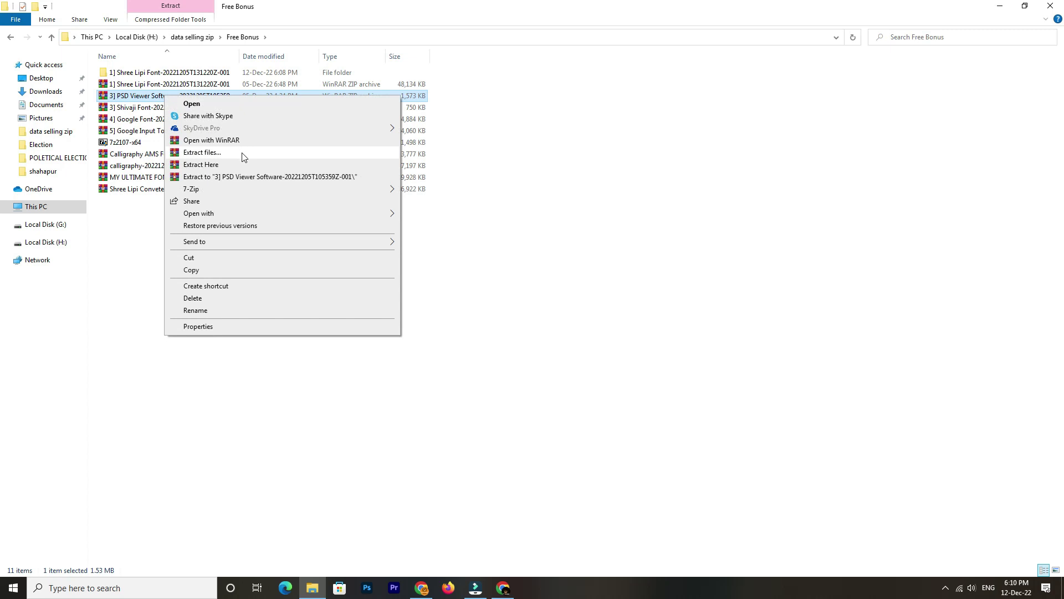
mouse_move(244, 190)
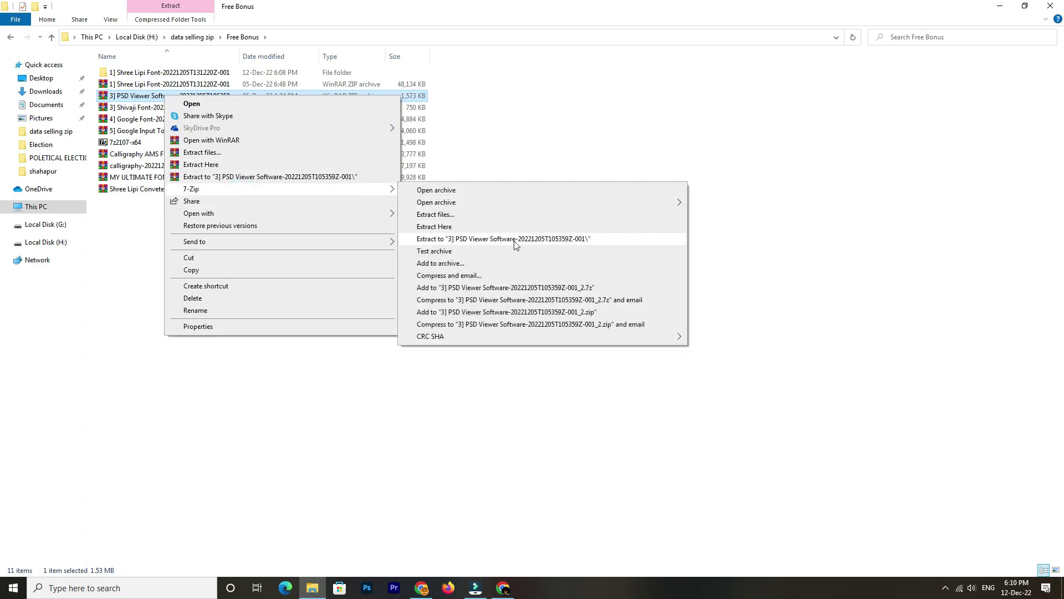
left_click(515, 244)
right_click(164, 106)
left_click(515, 250)
Extract the Google Font, Google Input Tools, Calligraphy AMS Font and calligraphy archives
right_click(164, 119)
left_click(446, 263)
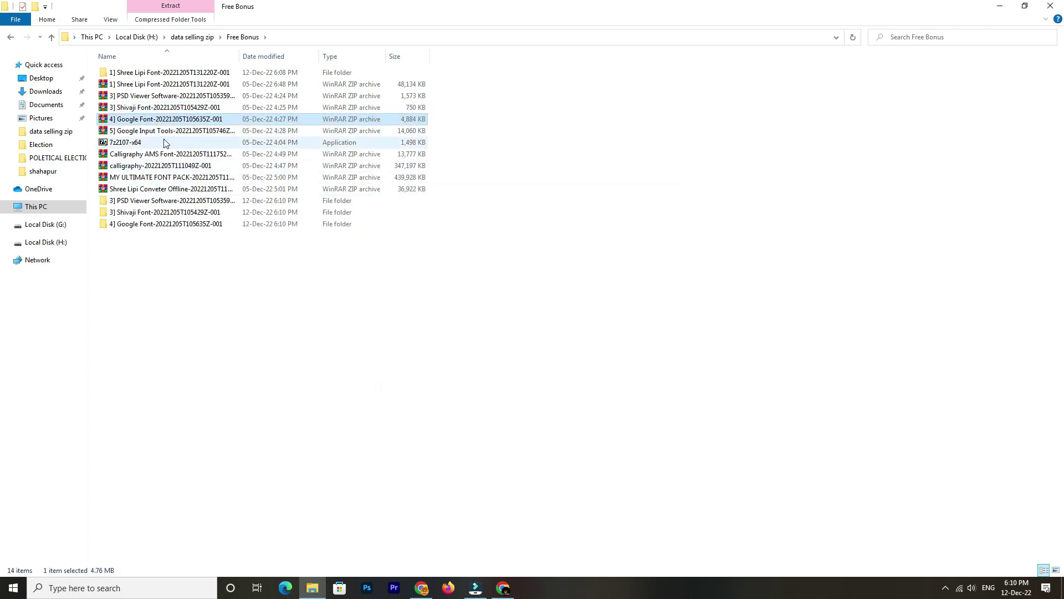
right_click(164, 130)
left_click(475, 280)
right_click(162, 154)
mouse_move(355, 250)
left_click(475, 302)
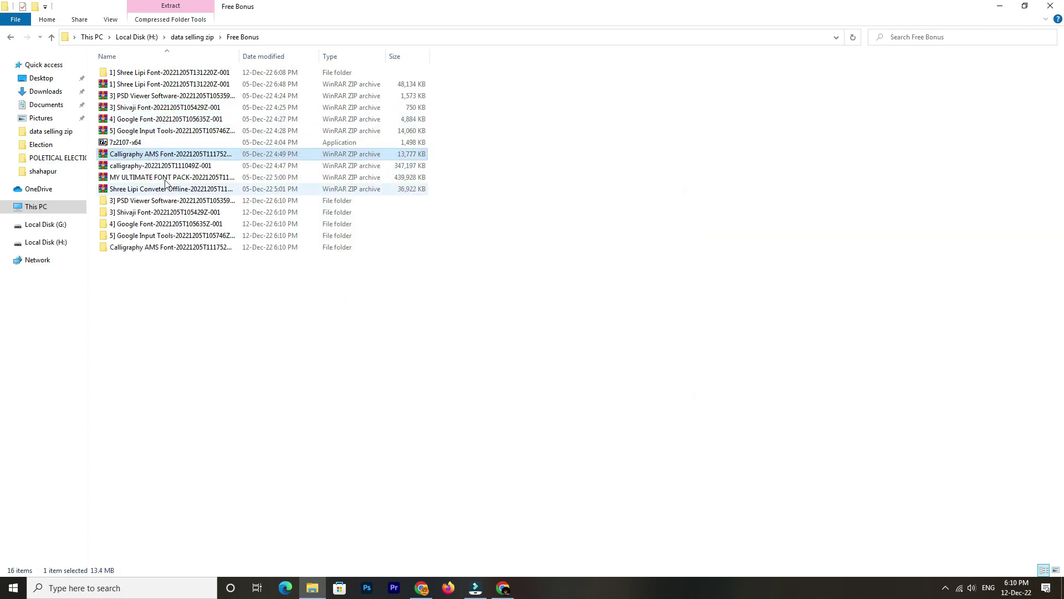
right_click(162, 165)
mouse_move(260, 261)
left_click(475, 314)
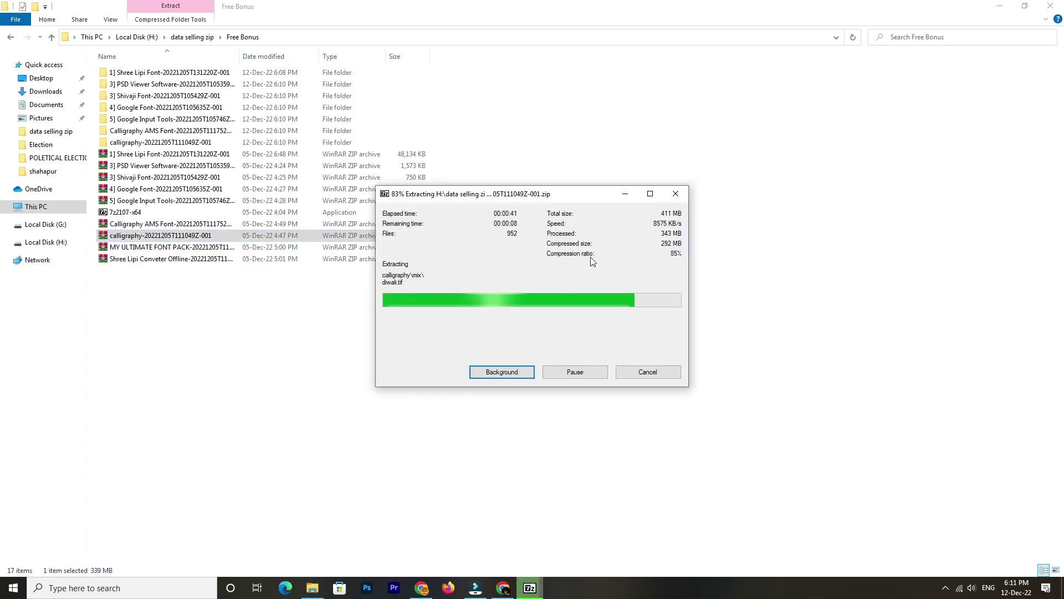
Extract MY ULTIMATE FONT PACK and the Shree Lipi converter into their own folders
right_click(133, 246)
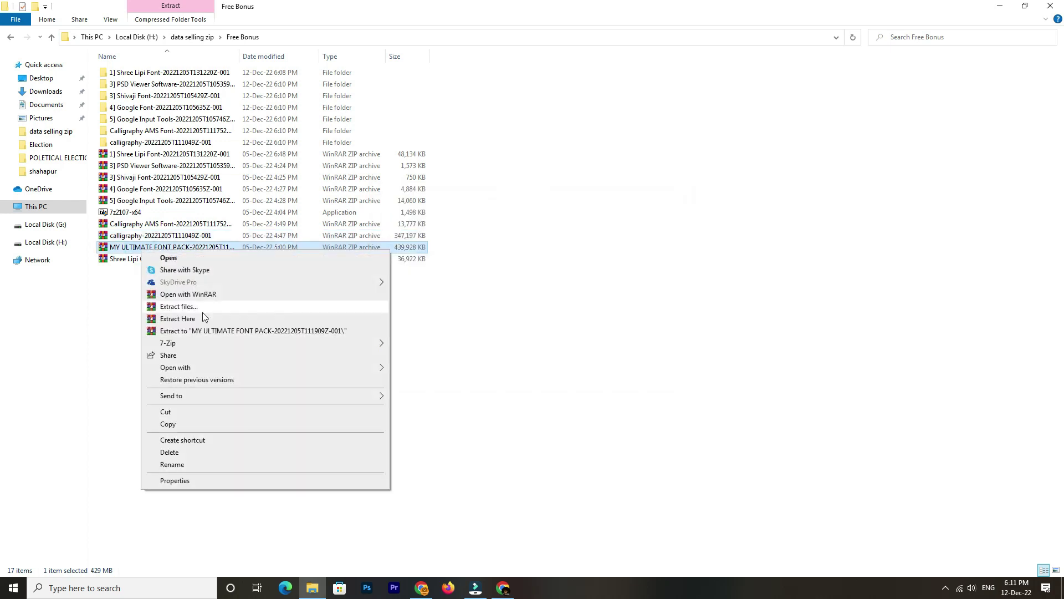
mouse_move(166, 331)
left_click(498, 372)
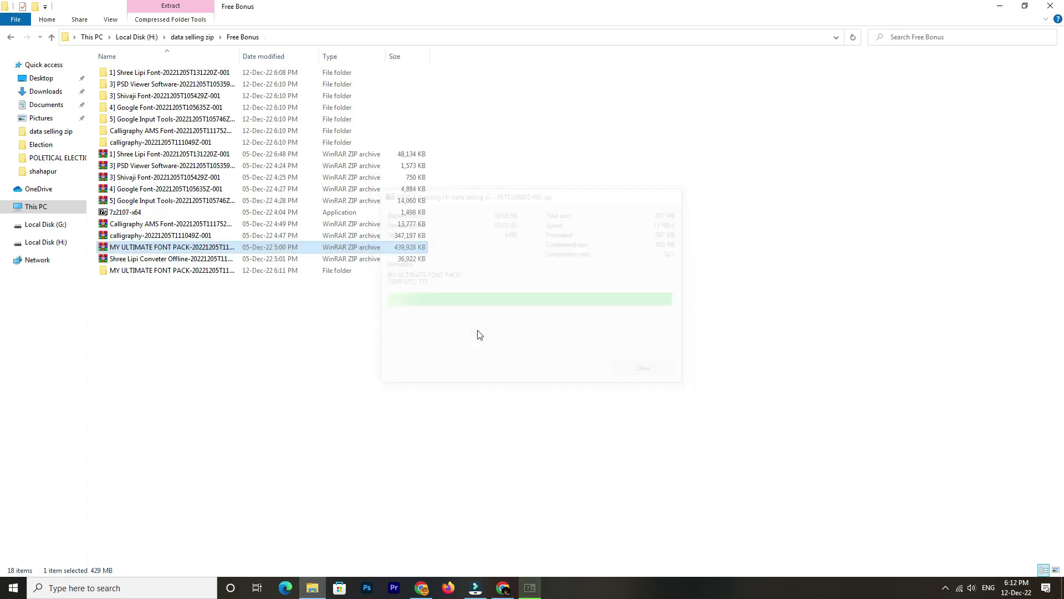
left_click(161, 260)
right_click(163, 263)
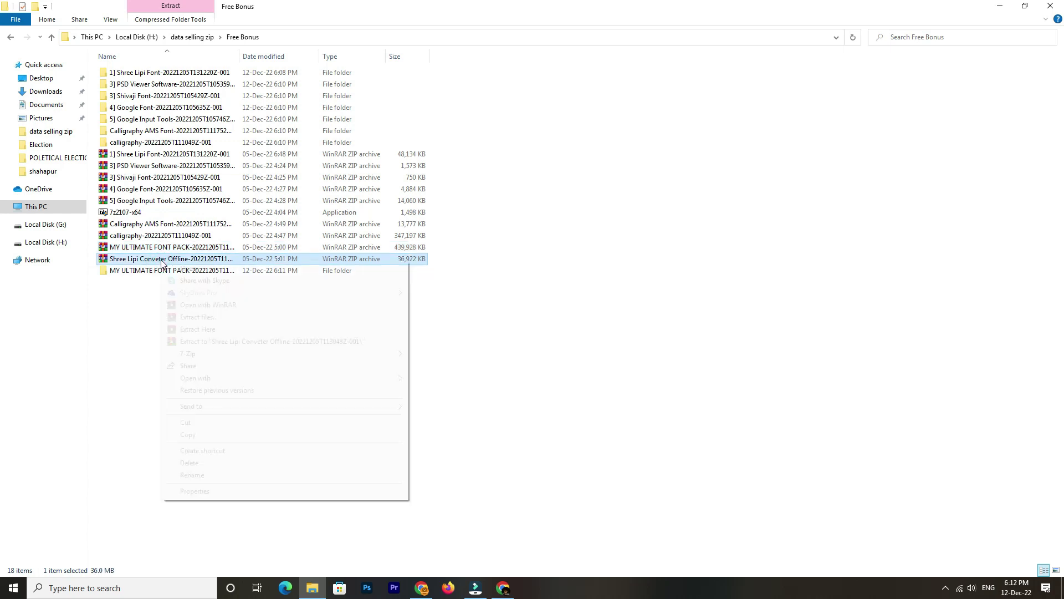
left_click(231, 356)
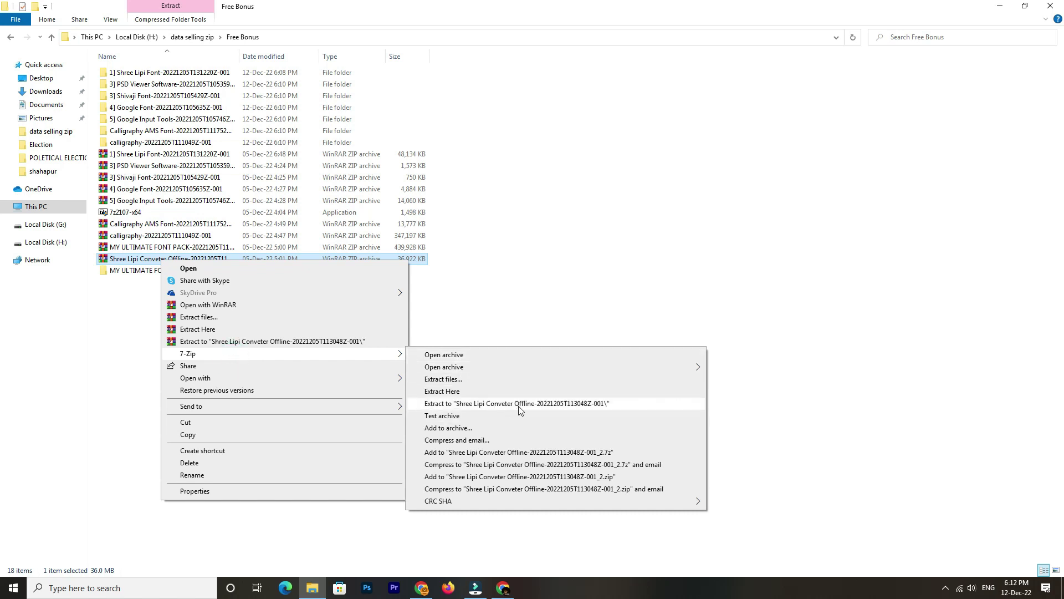
left_click(554, 406)
Go to the Zip folder in Data sell Political and extract Election Material into its own folder
left_click(191, 37)
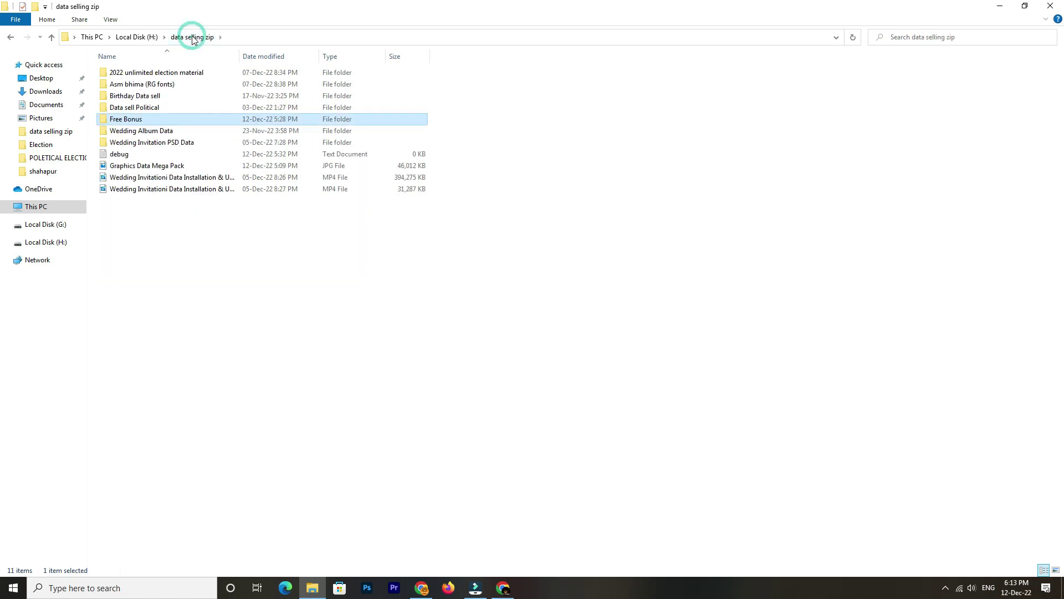
double_click(168, 107)
double_click(150, 121)
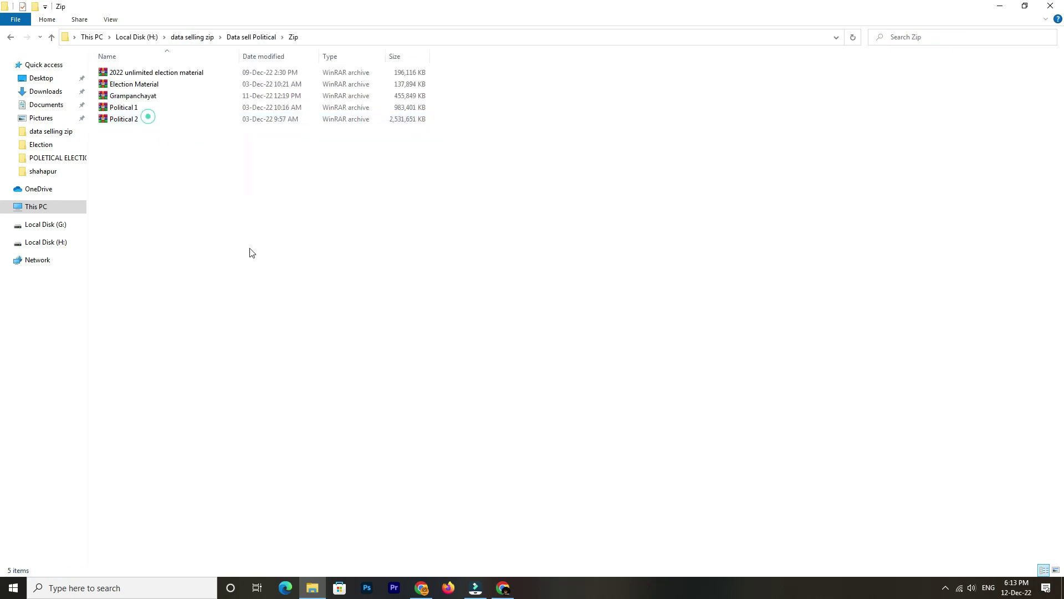
key("ctrl+a")
left_click(194, 178)
left_click(145, 76)
left_click(155, 87)
right_click(154, 85)
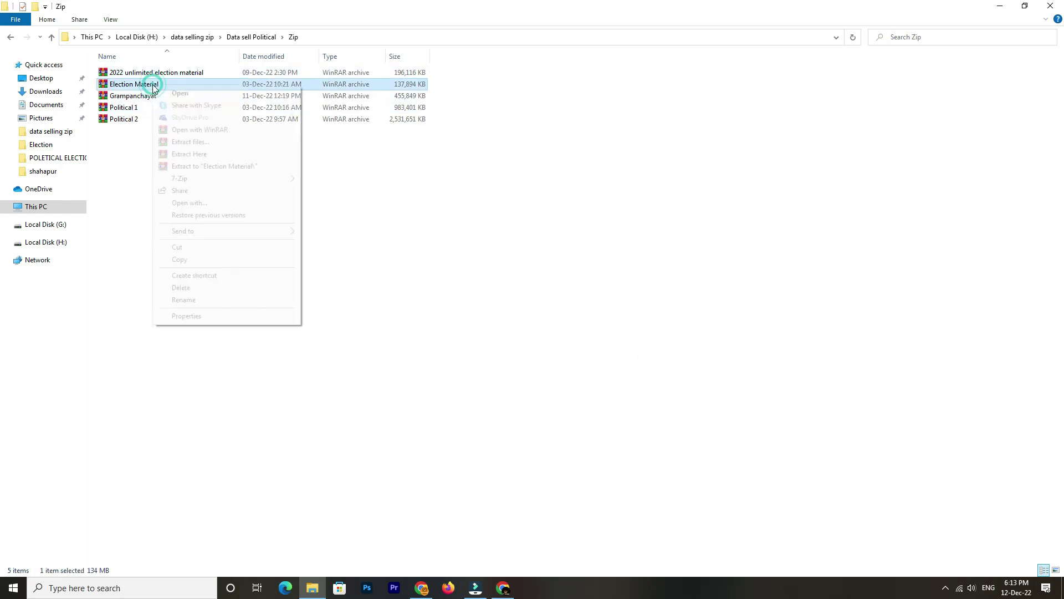
mouse_move(217, 182)
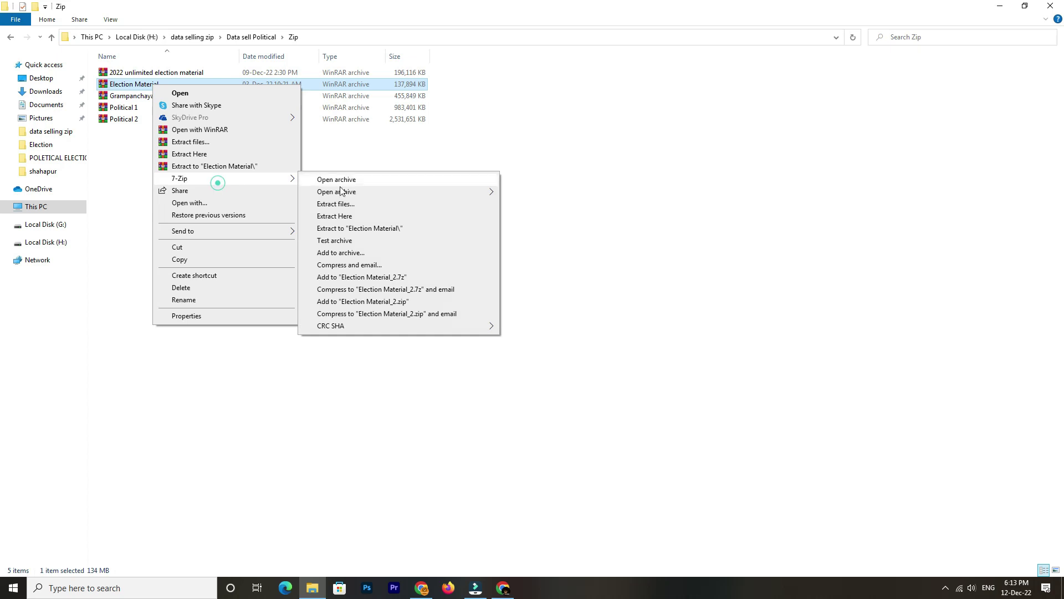
left_click(396, 230)
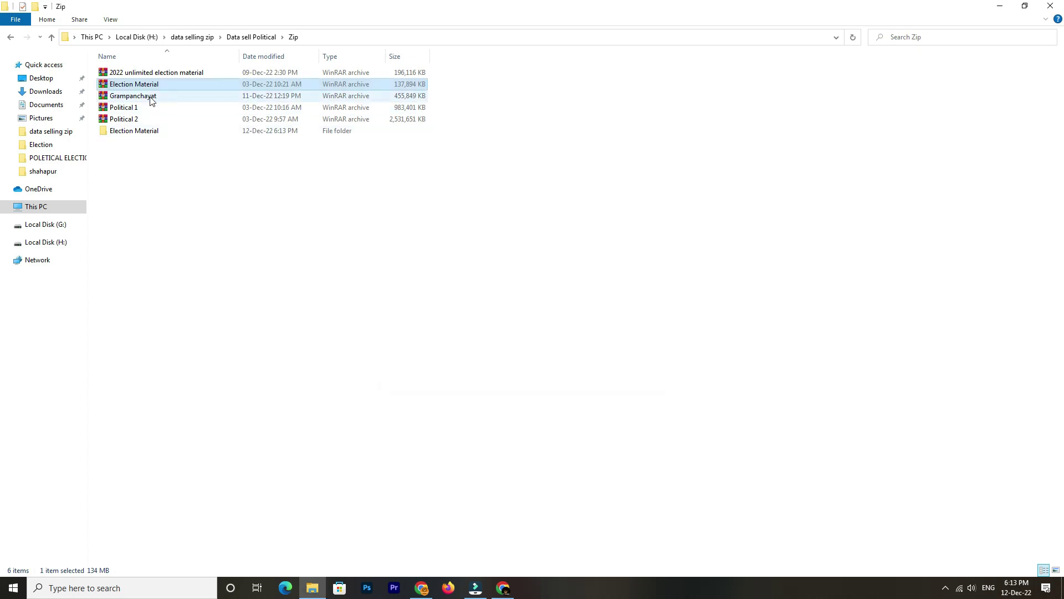
Extract Grampanchayat and Political 1 into their own folders
right_click(150, 96)
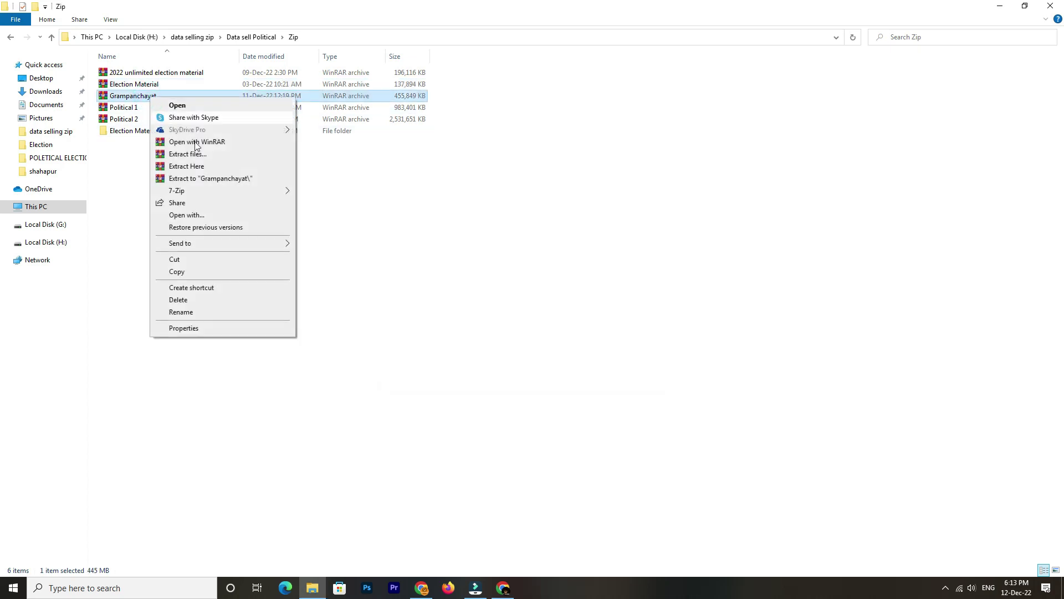
mouse_move(209, 191)
left_click(390, 239)
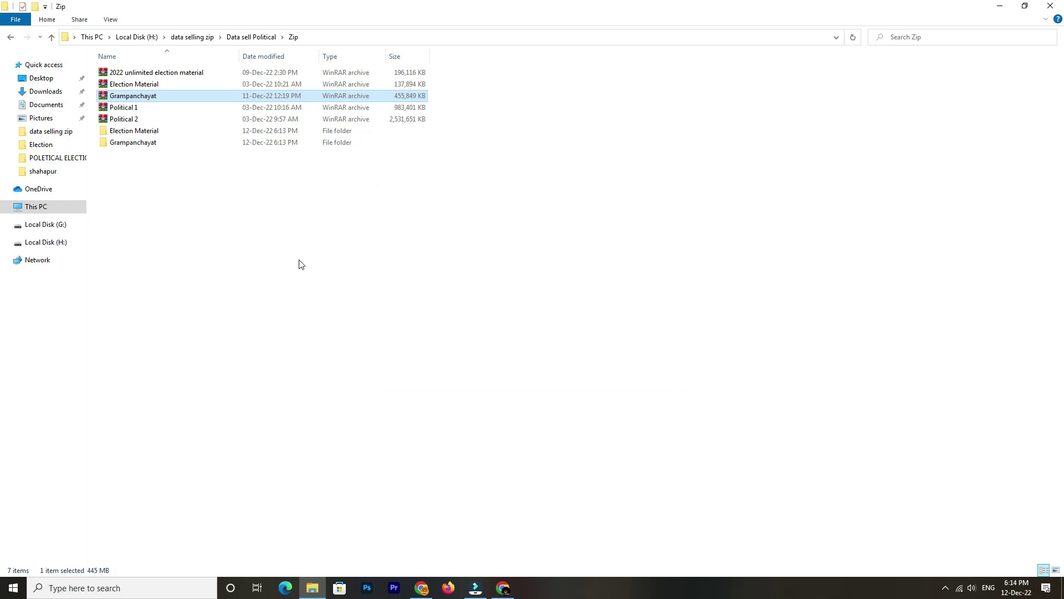
left_click(133, 108)
right_click(134, 109)
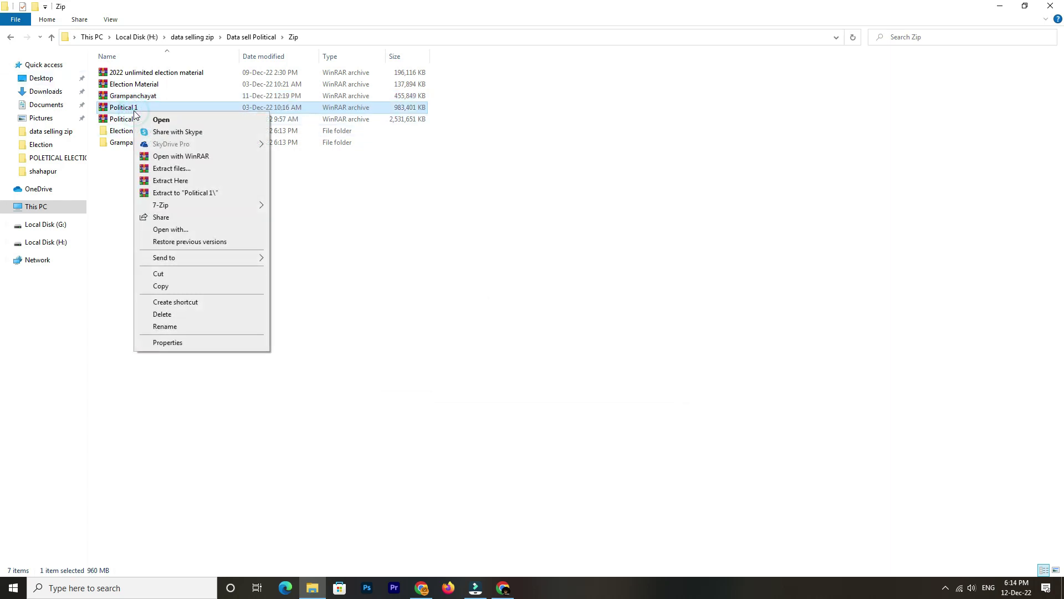
left_click(187, 205)
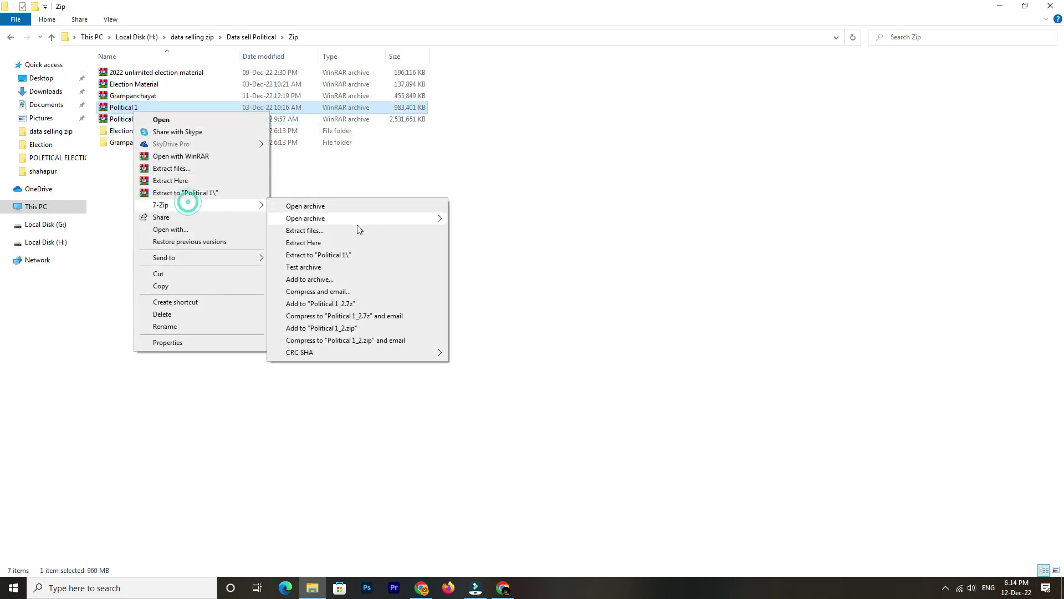
left_click(349, 258)
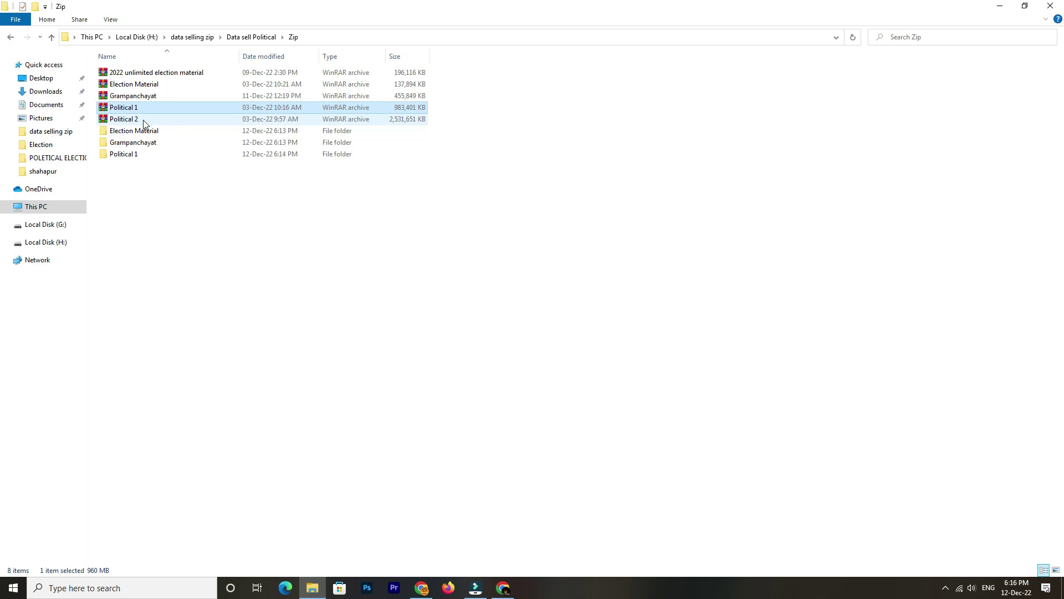
Extract Political 2 directly into the Zip folder with Extract Here
left_click(143, 123)
right_click(134, 122)
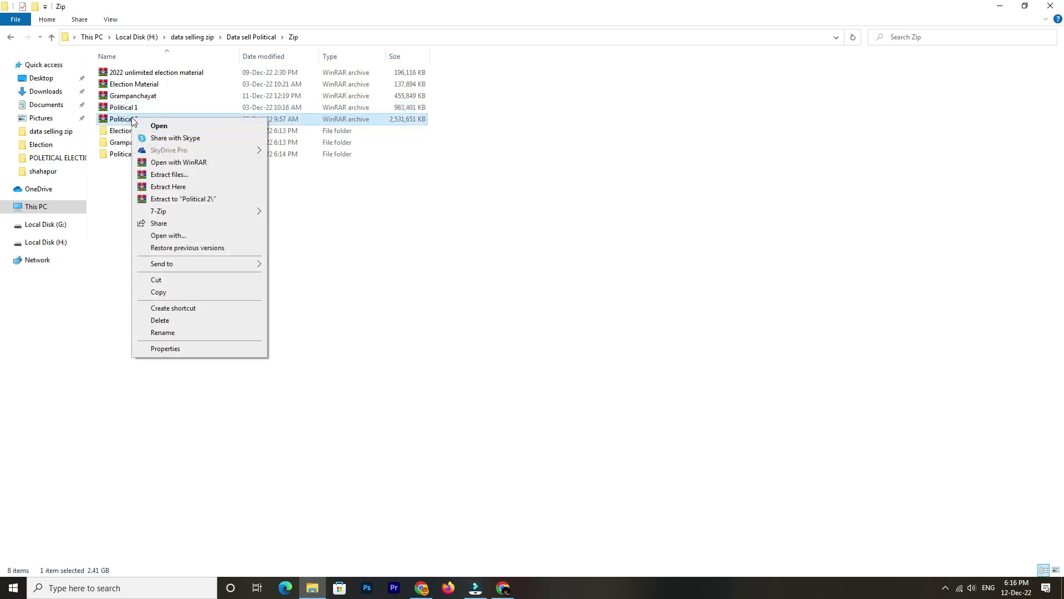
left_click(162, 211)
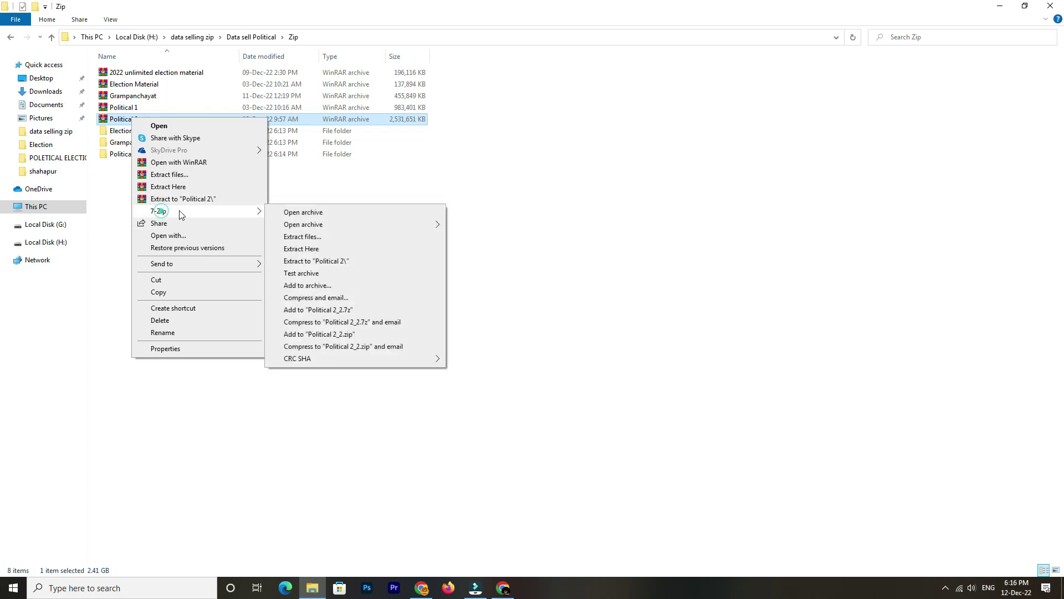
left_click(316, 261)
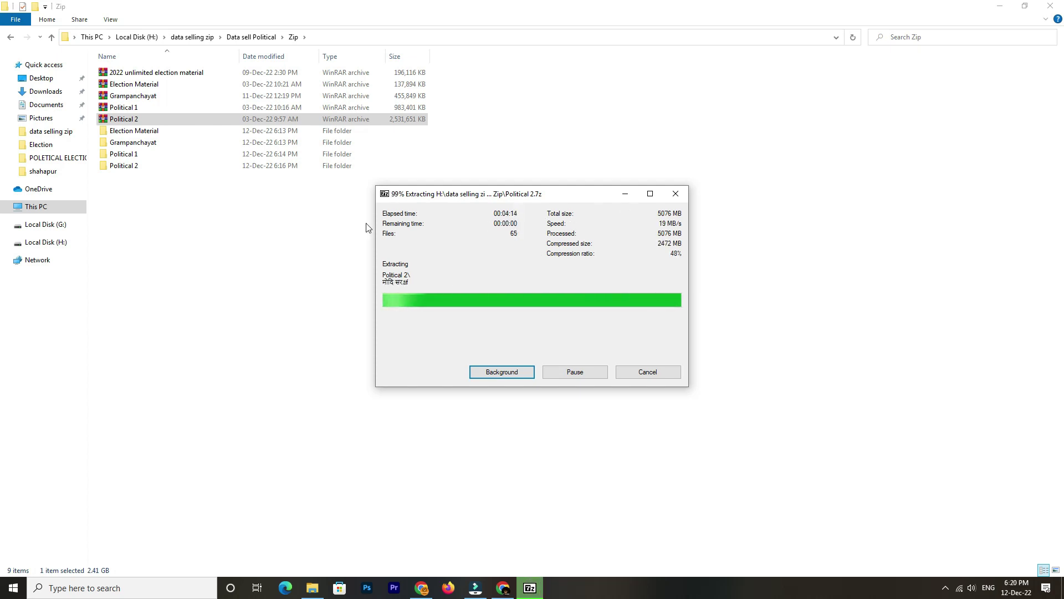
Browse the extracted Election Material > Material contents as icons
left_click(195, 222)
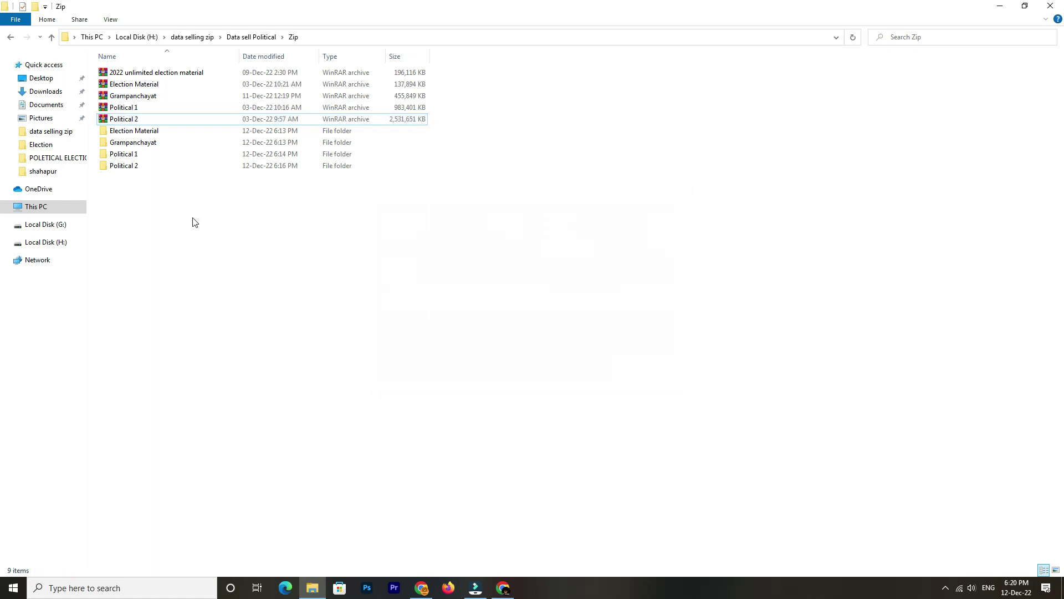
double_click(157, 134)
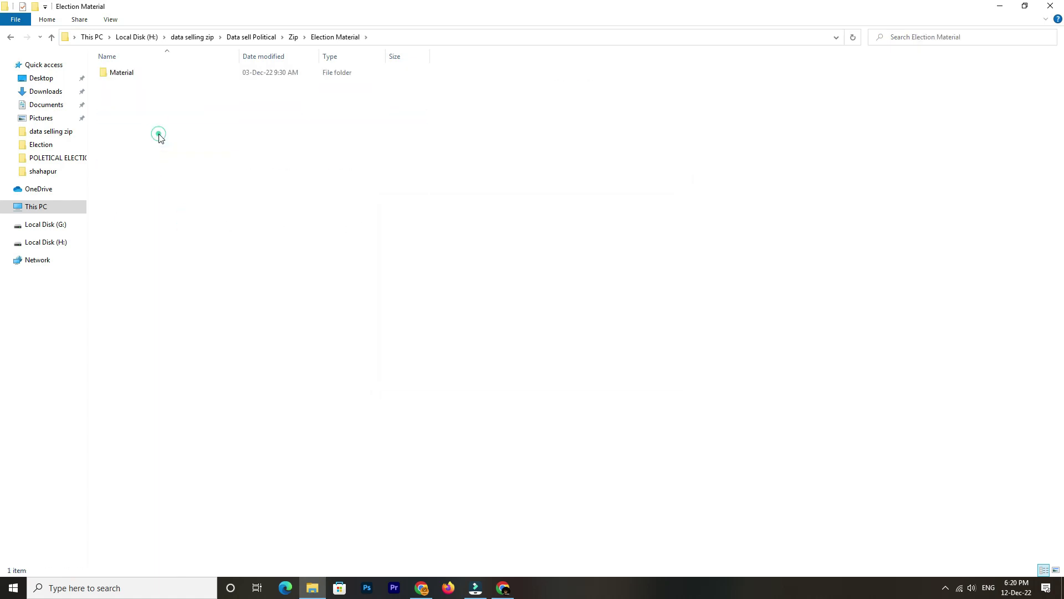
double_click(134, 72)
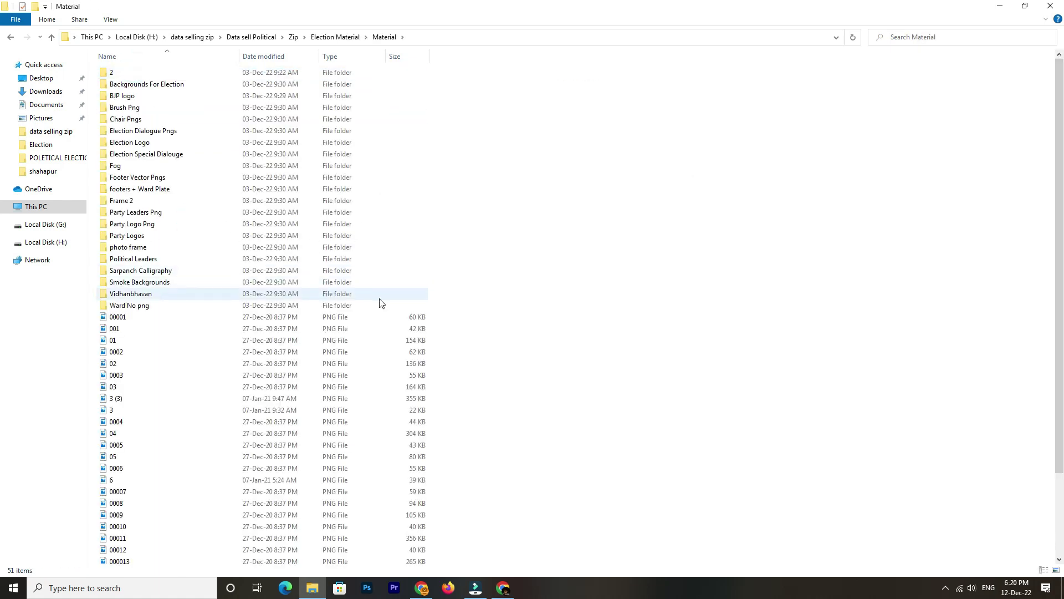
key("ctrl+shift+3")
scroll(381, 303, "up", 3, "ctrl")
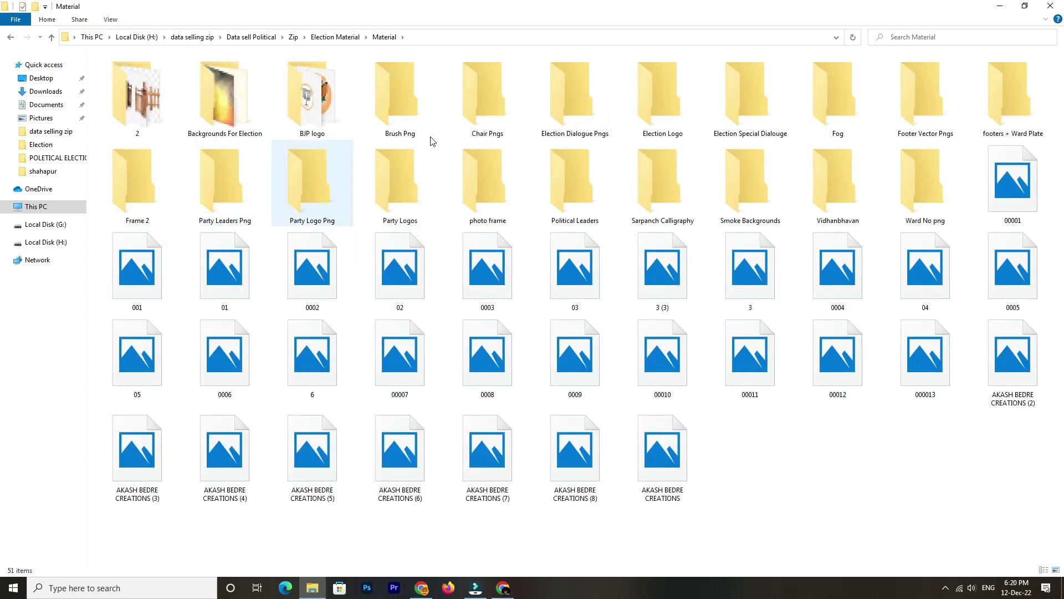
left_click(332, 36)
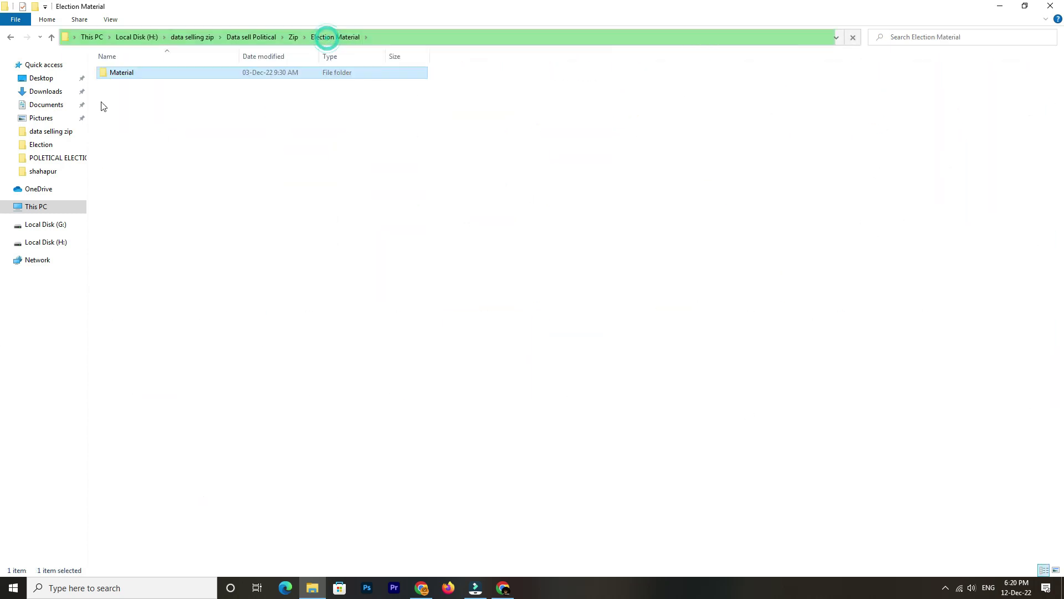
left_click(293, 37)
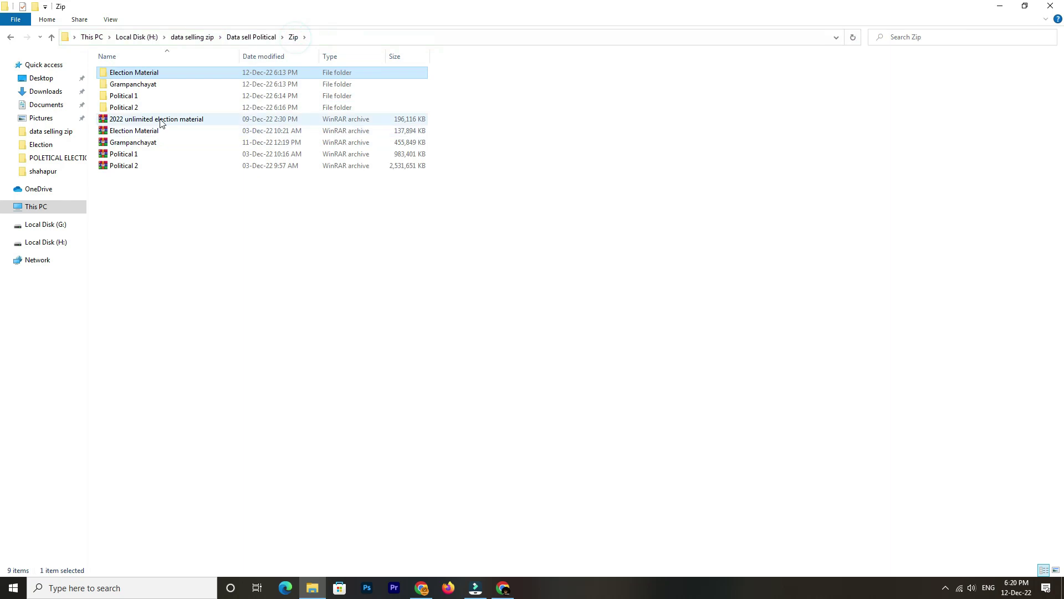
Browse the Grampanchayat, Political 1 and Political 2 folders, ending in Data sell Political
double_click(138, 87)
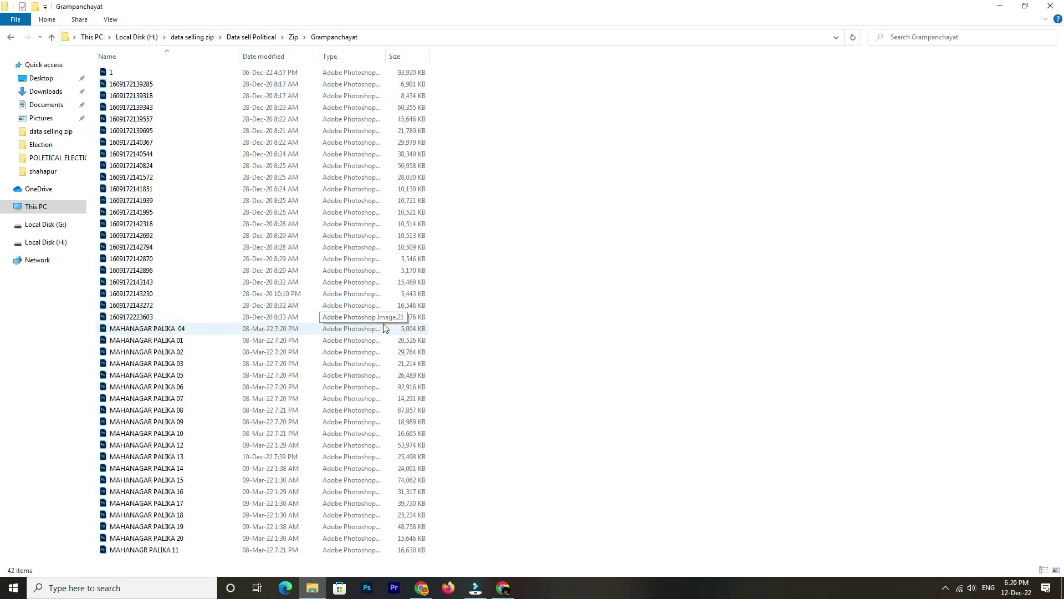
scroll(382, 327, "up", 4, "ctrl")
scroll(385, 328, "up", 5, "ctrl")
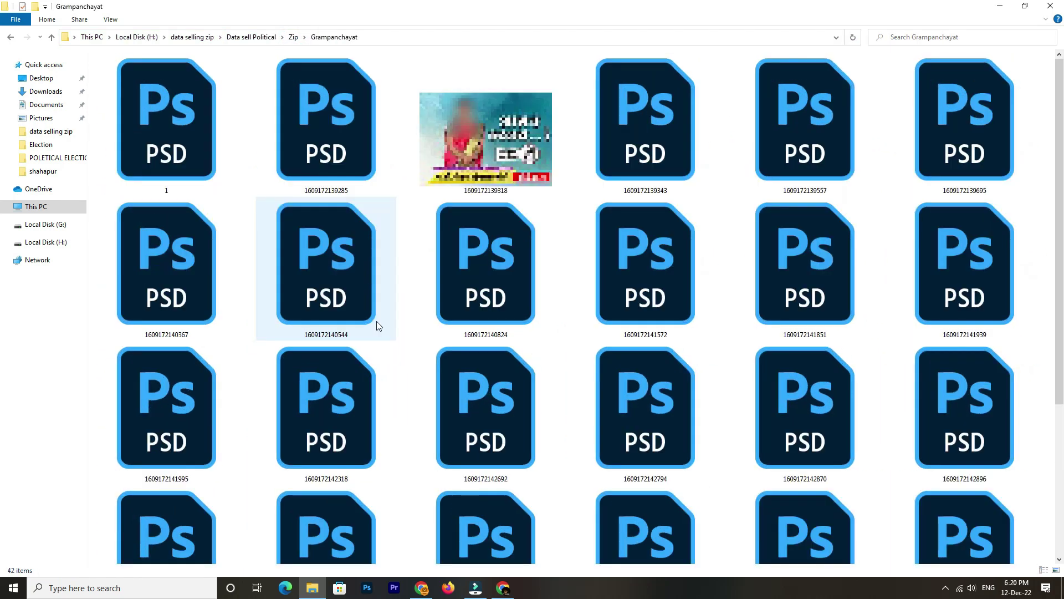
scroll(499, 250, "down", 1, "ctrl")
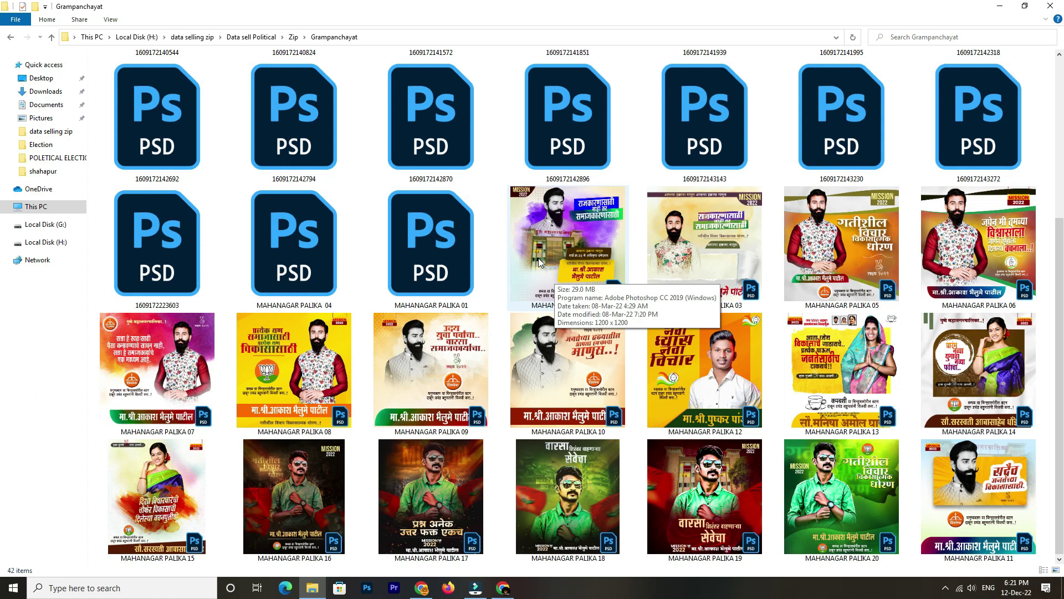
key("alt+Left")
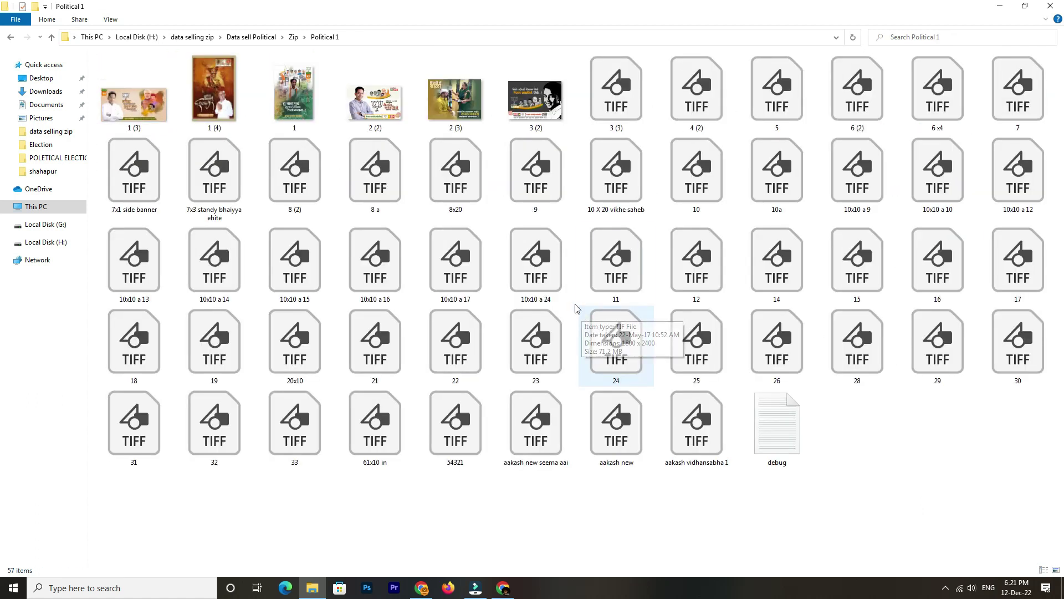
left_click(293, 36)
double_click(140, 107)
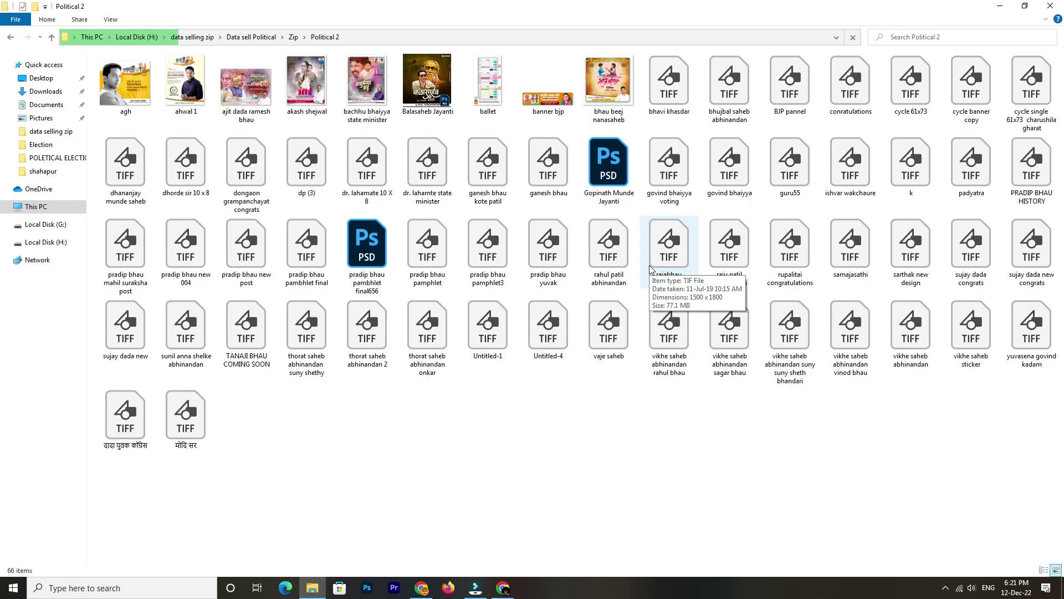
left_click(292, 37)
left_click(260, 36)
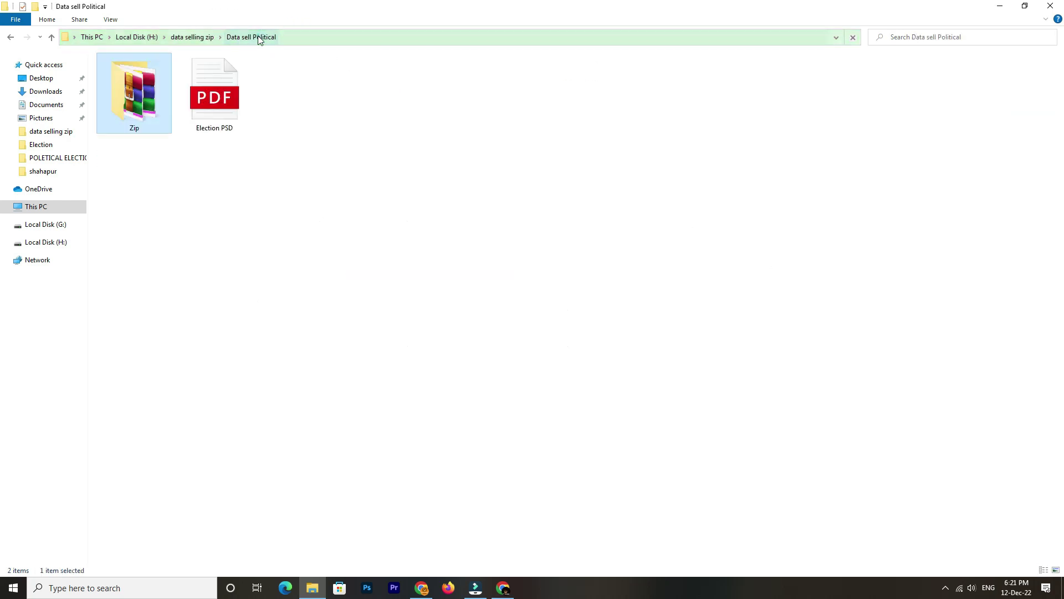
Open the Shree Lipi Font folder, select all 2,044 fonts to install, then return to Free Bonus
left_click(199, 36)
double_click(154, 117)
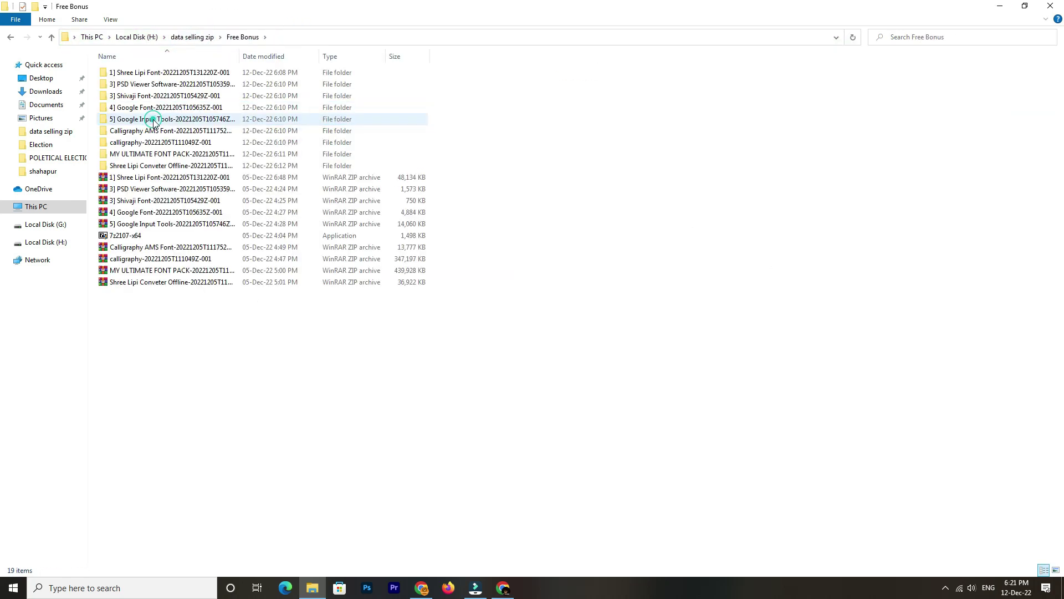
double_click(169, 72)
double_click(170, 72)
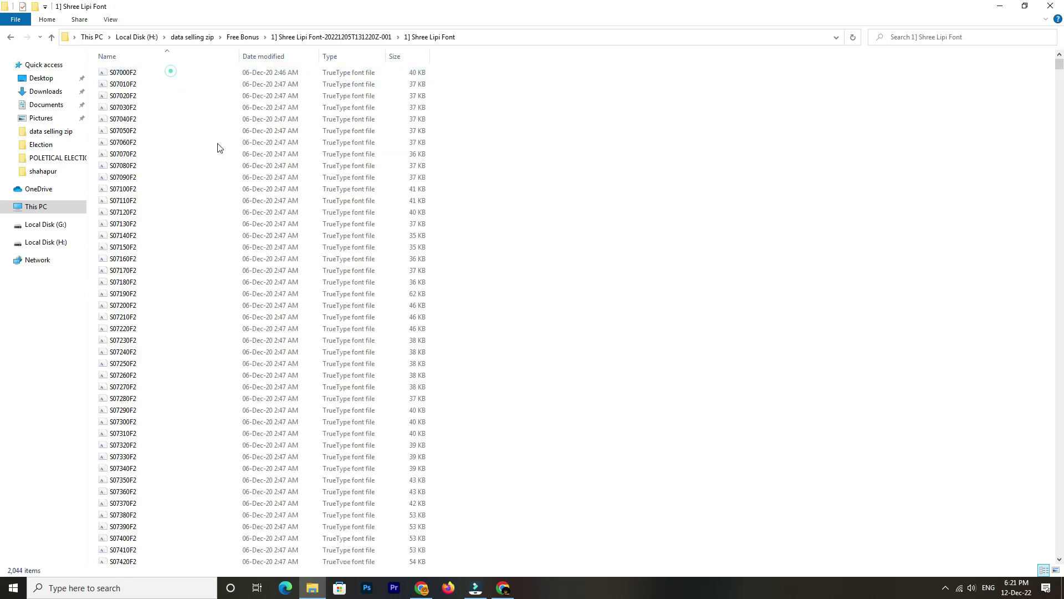
left_click(233, 177)
key("ctrl+a")
right_click(183, 122)
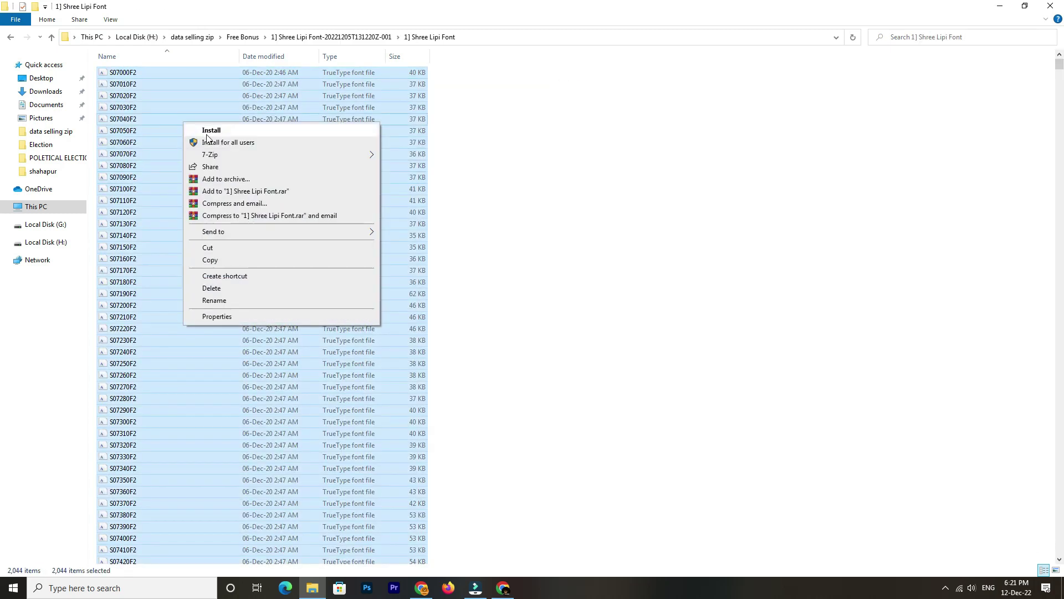
left_click(379, 36)
left_click(373, 35)
left_click(243, 36)
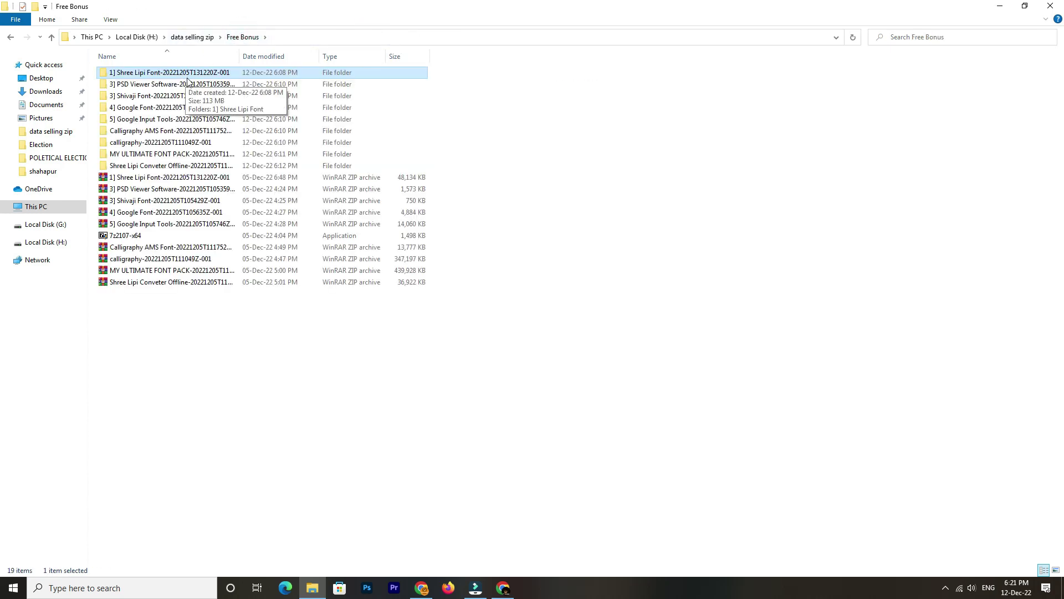
Run the PSD Viewer installer as administrator, accept the licence and install Ardfry PSD CODEC
double_click(200, 84)
double_click(174, 75)
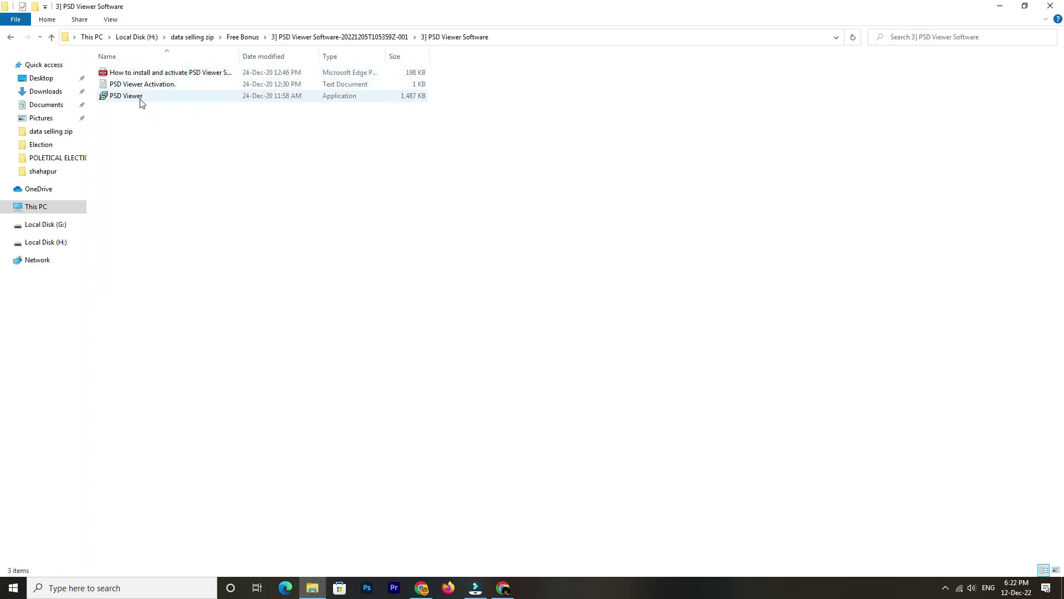
right_click(139, 99)
left_click(181, 117)
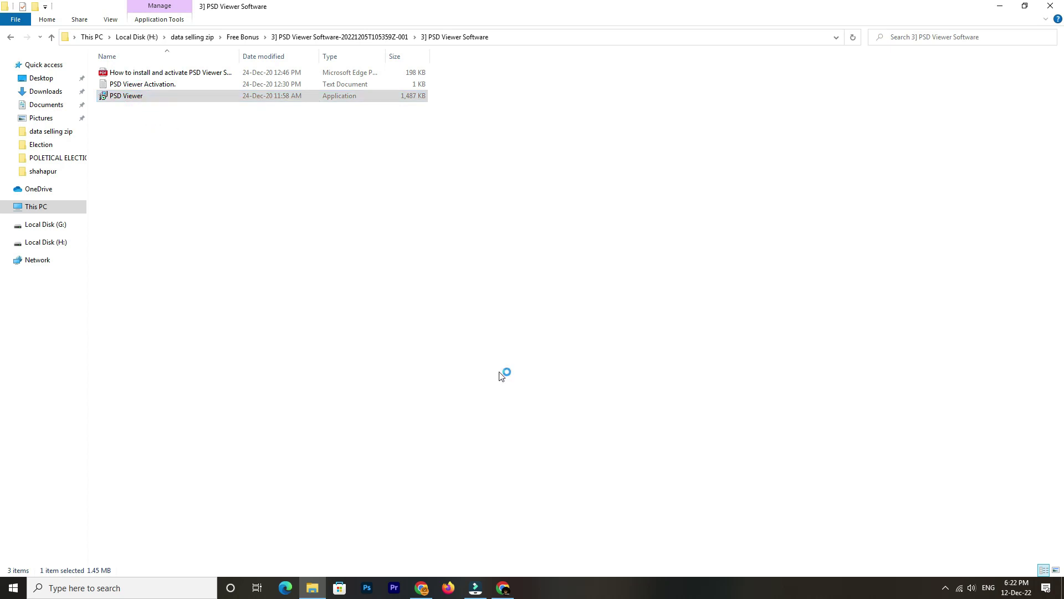
left_click(602, 385)
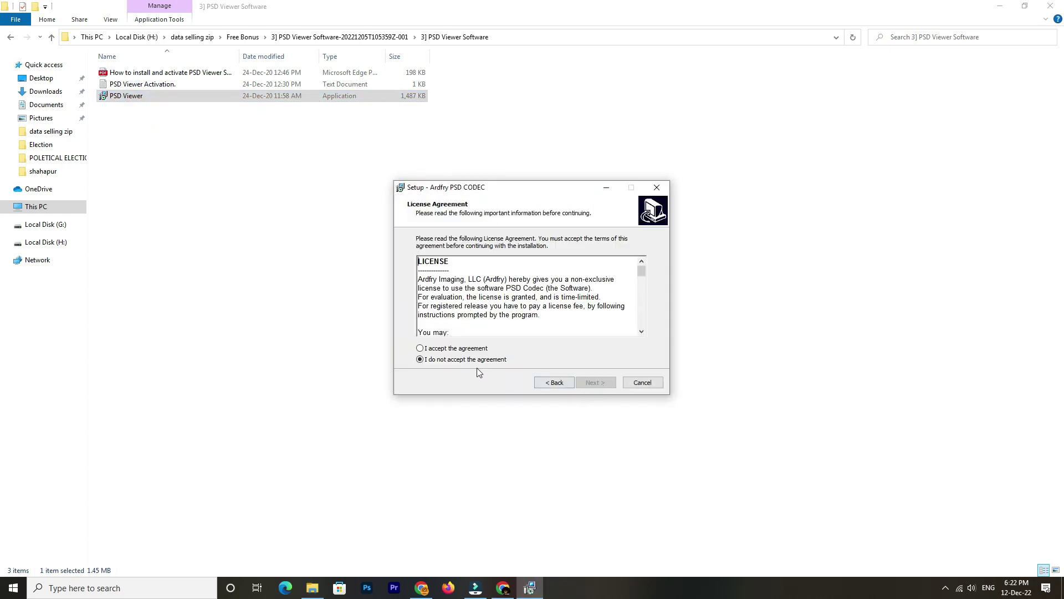
left_click(460, 349)
left_click(595, 383)
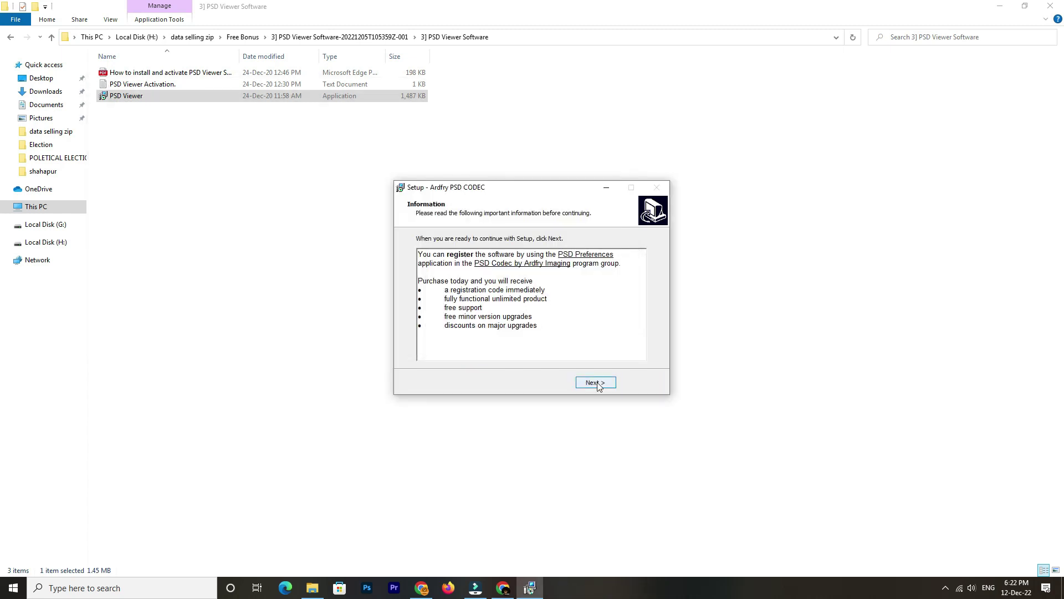
left_click(595, 382)
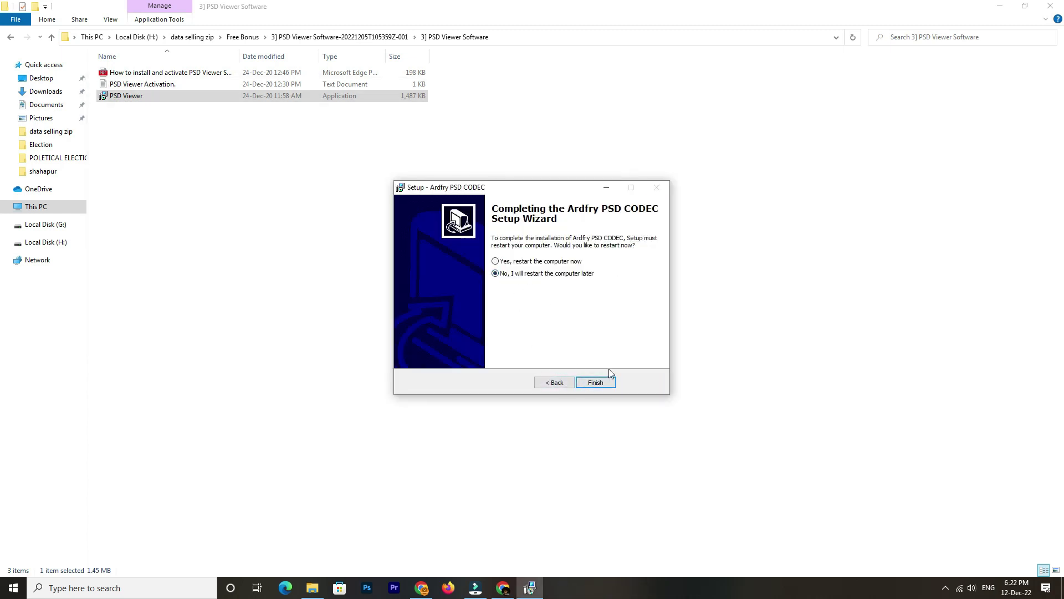
left_click(609, 383)
Install all 35 Shivaji Font files from the Shivaji Font folder
left_click(378, 38)
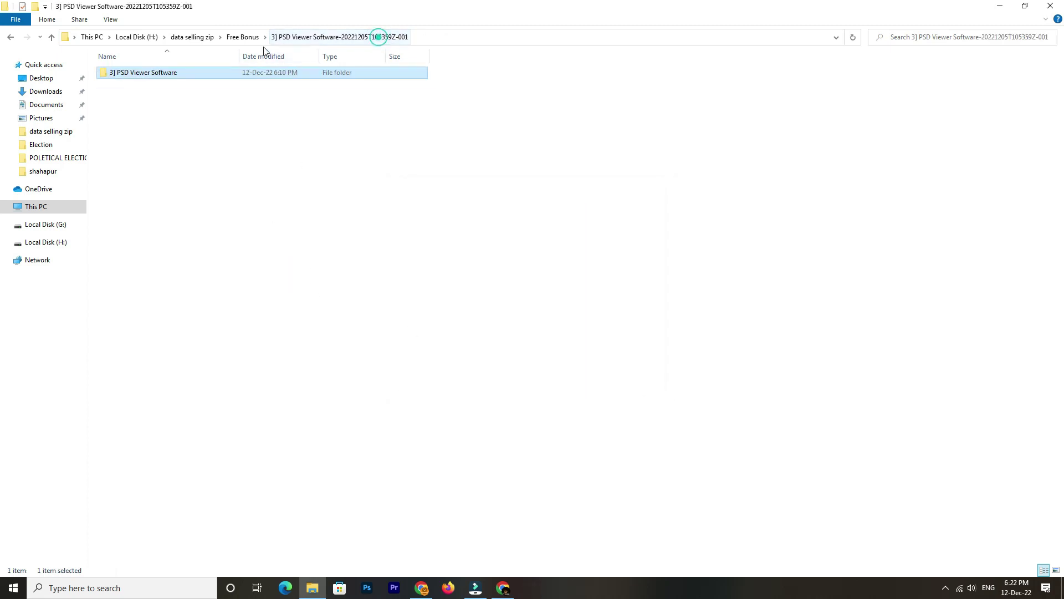
left_click(244, 38)
double_click(165, 96)
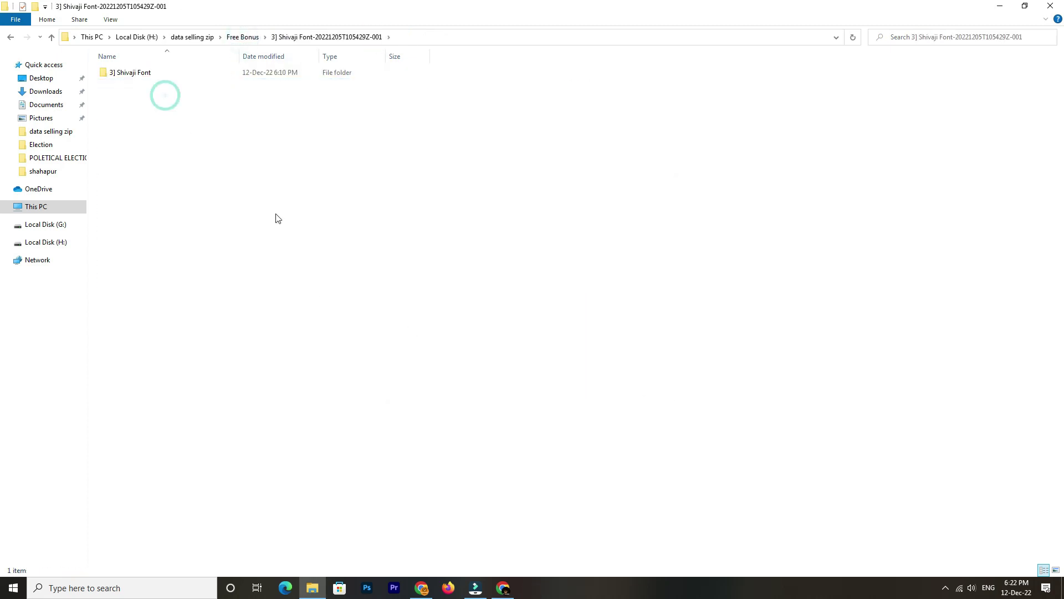
double_click(209, 78)
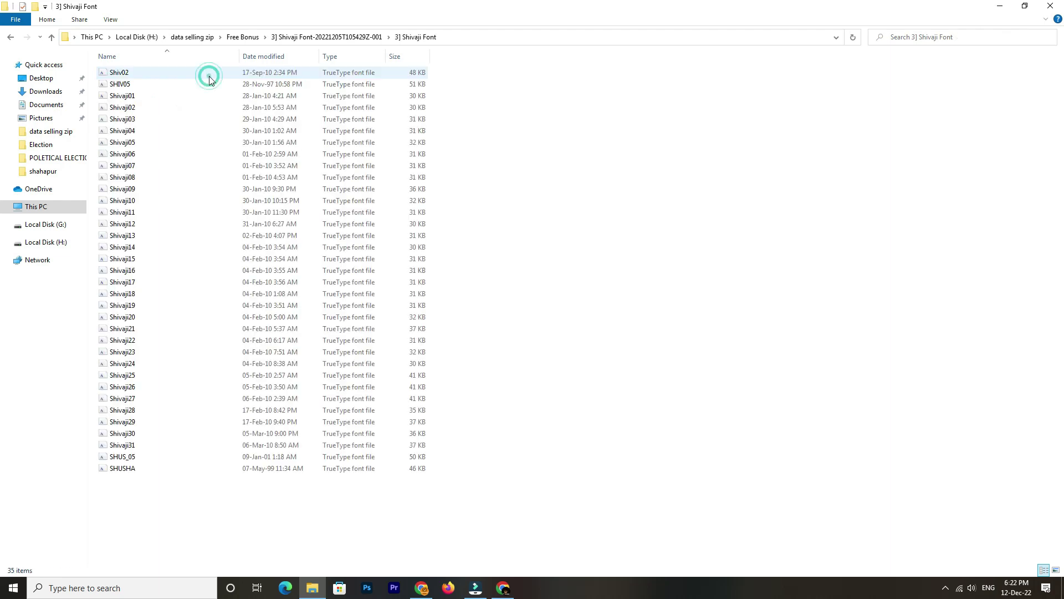
key("ctrl+a")
right_click(198, 145)
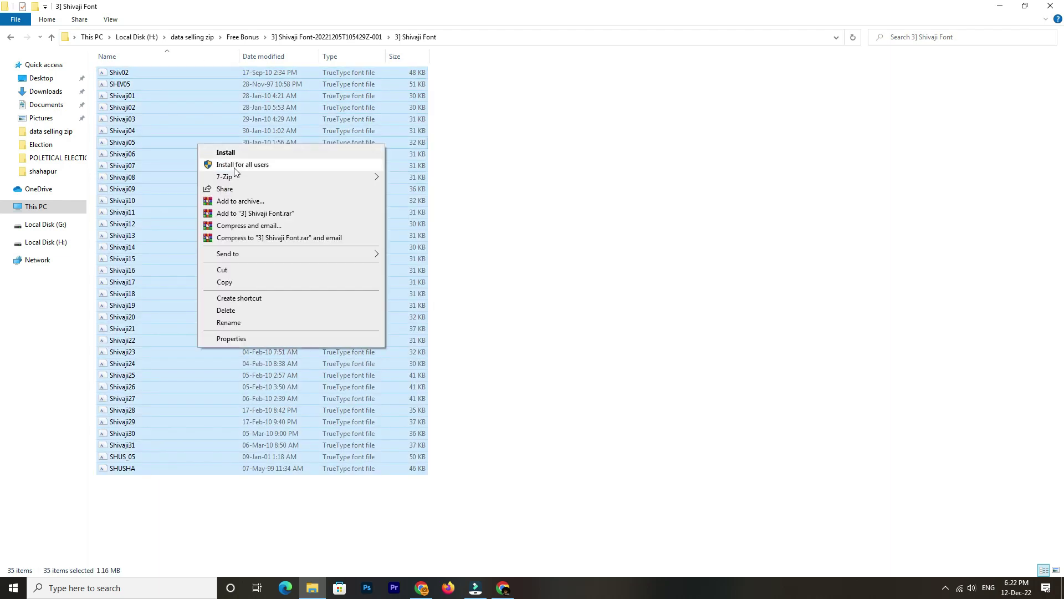
left_click(525, 114)
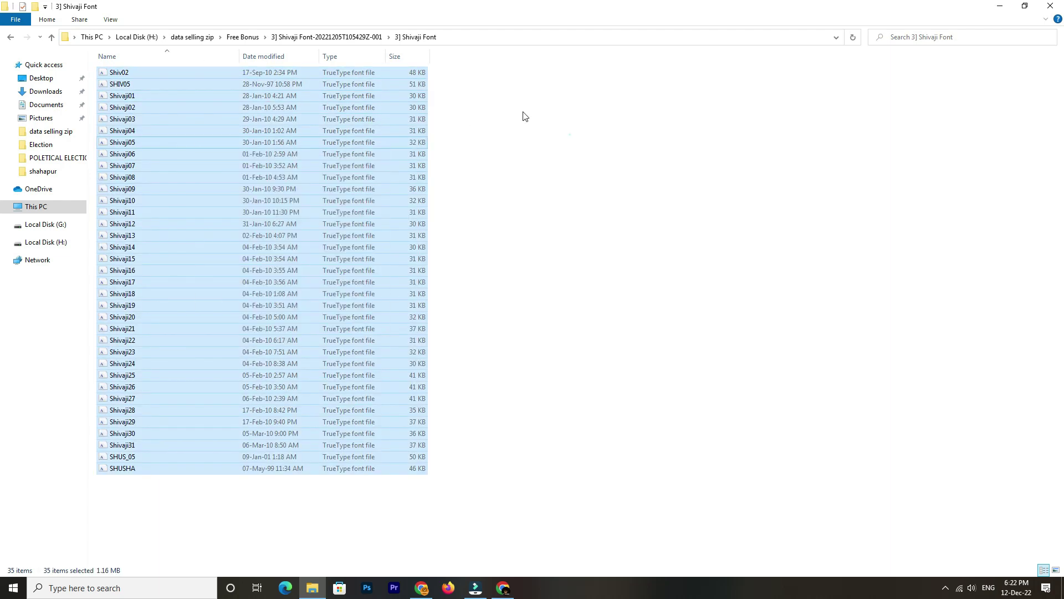
left_click(571, 135)
left_click(332, 36)
left_click(244, 37)
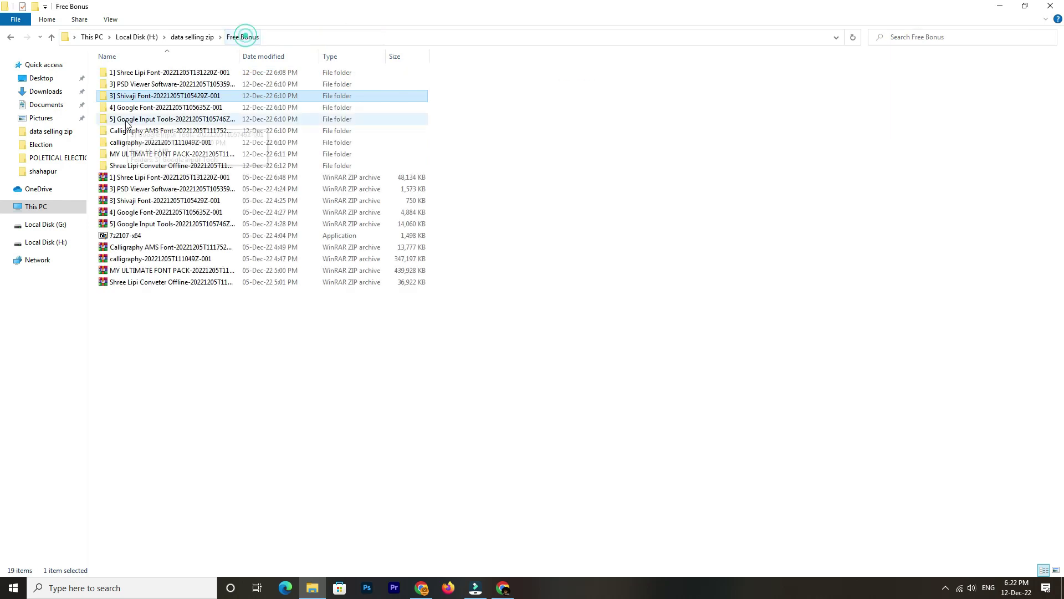
Install all 48 Google Font files for all users, skipping fonts already installed
double_click(178, 108)
double_click(171, 77)
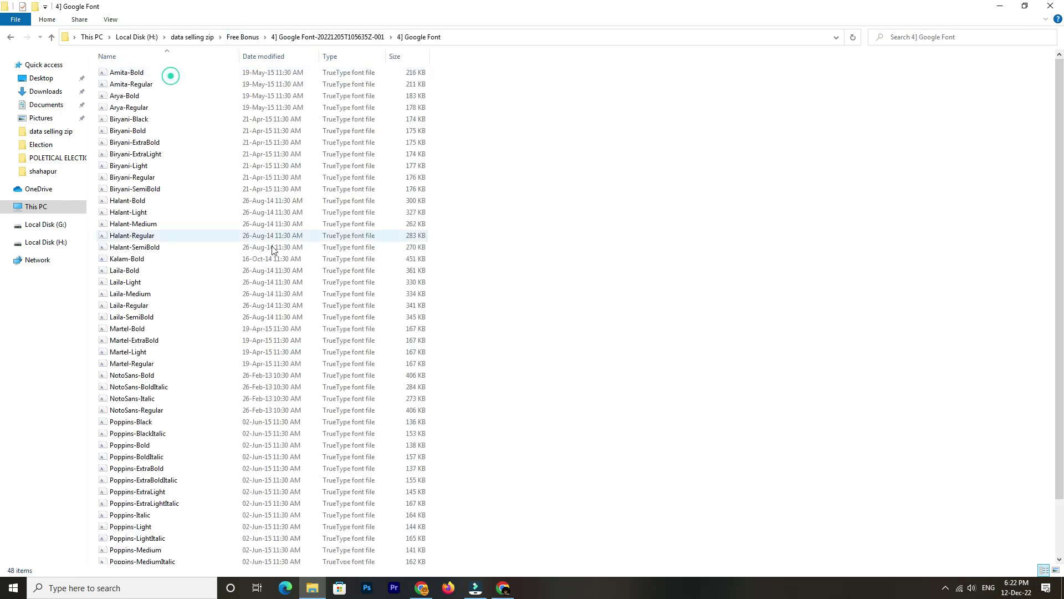
key("ctrl+a")
right_click(167, 165)
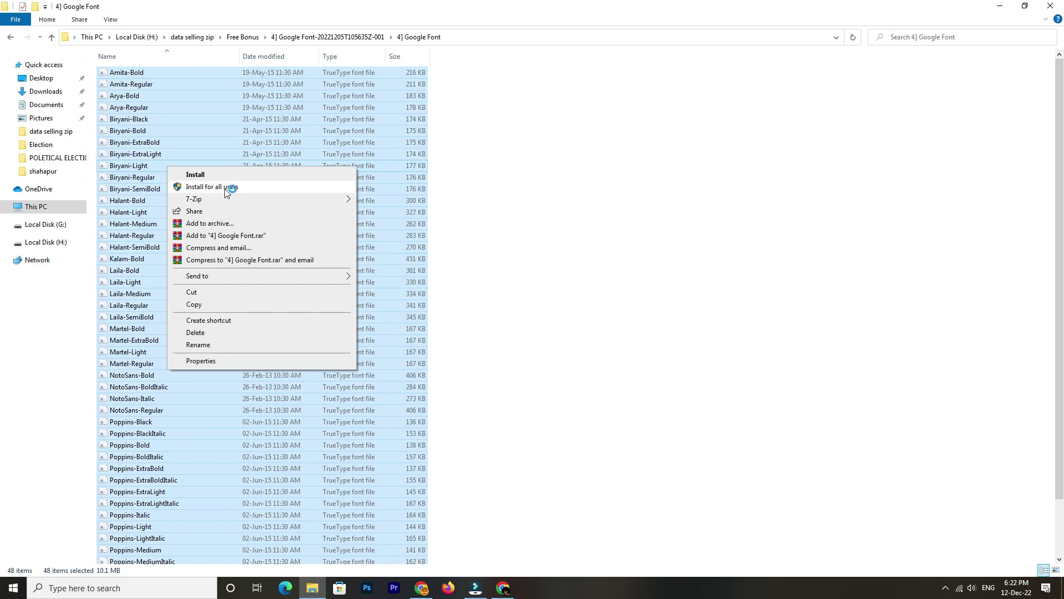
left_click(231, 190)
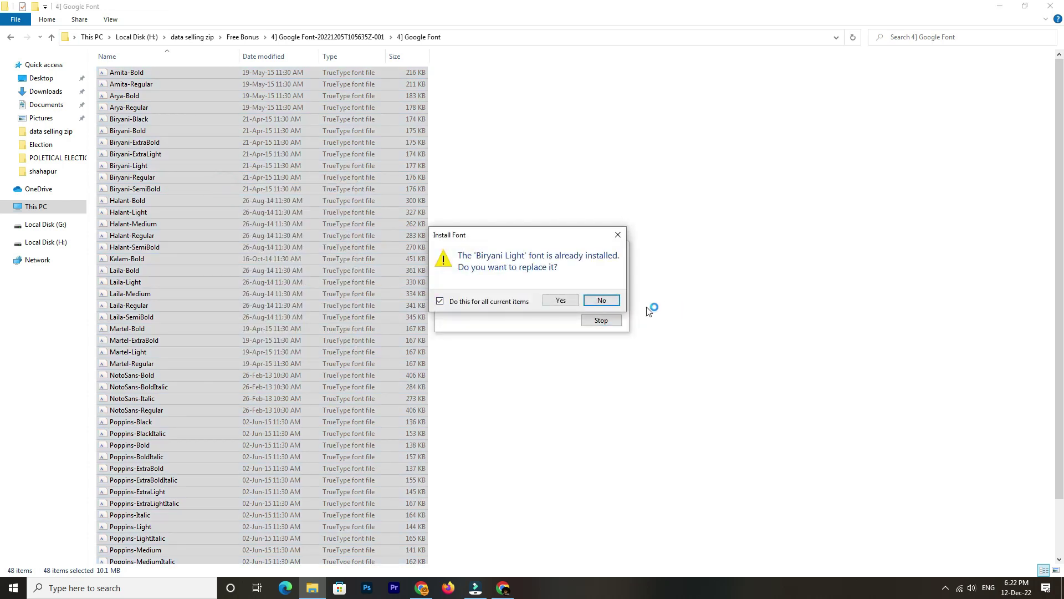
left_click(599, 303)
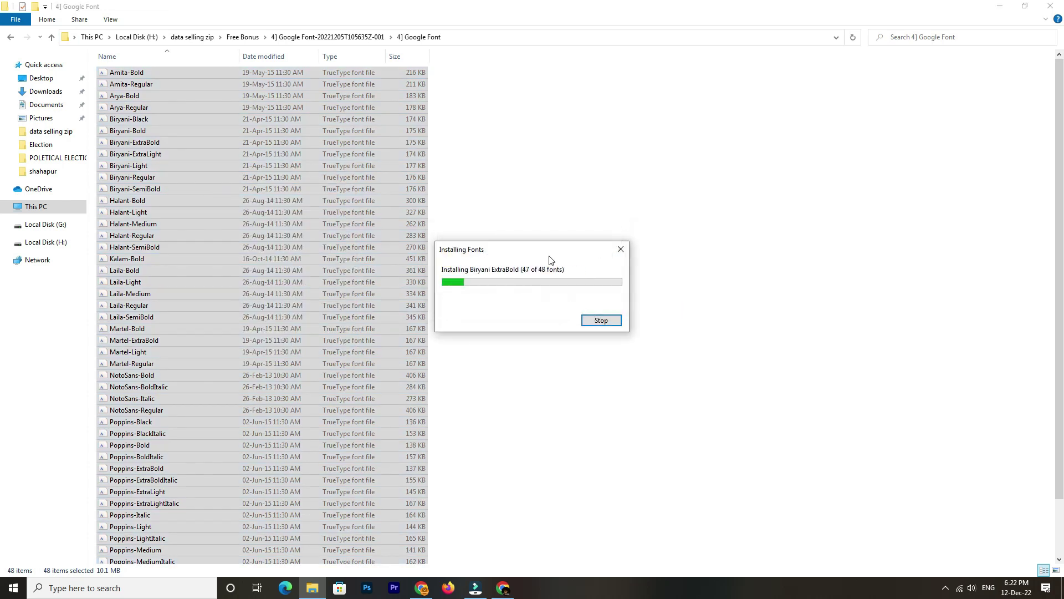
left_click(359, 38)
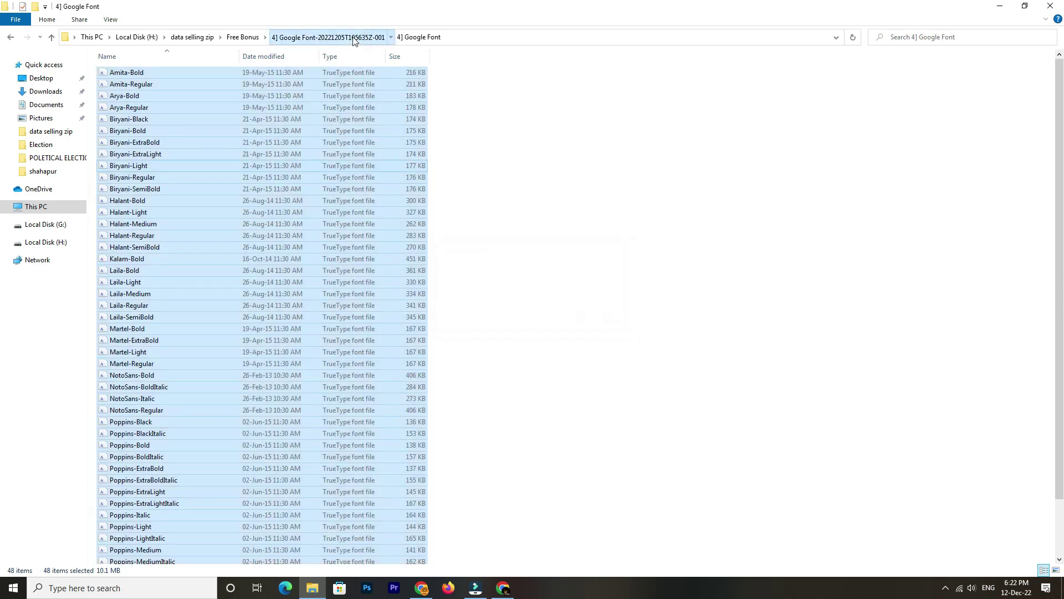
left_click(235, 37)
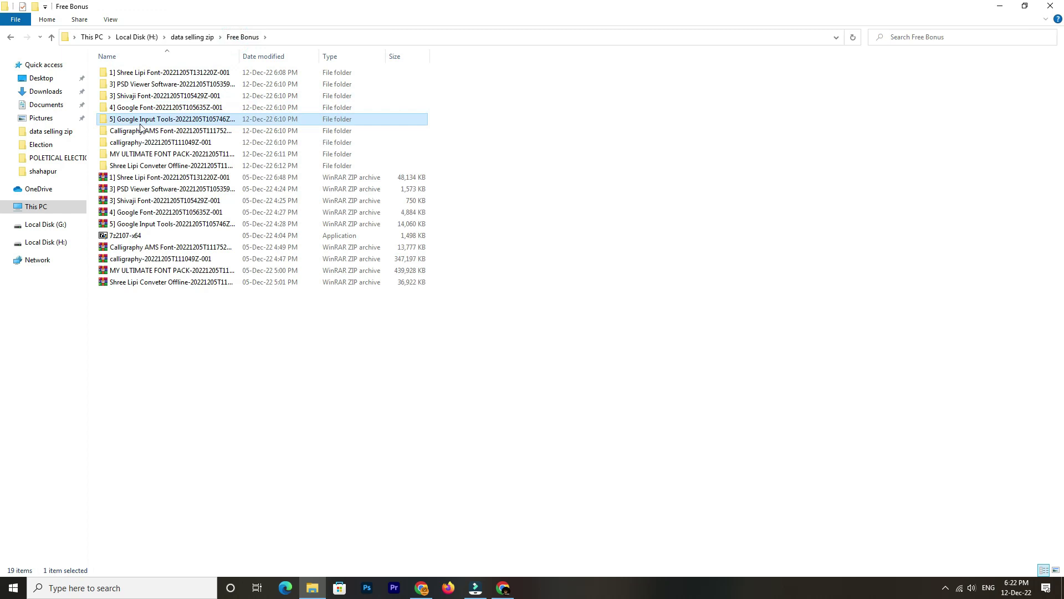
Run the 1-GoogleInputTools installer as administrator and finish its setup
double_click(141, 119)
double_click(161, 77)
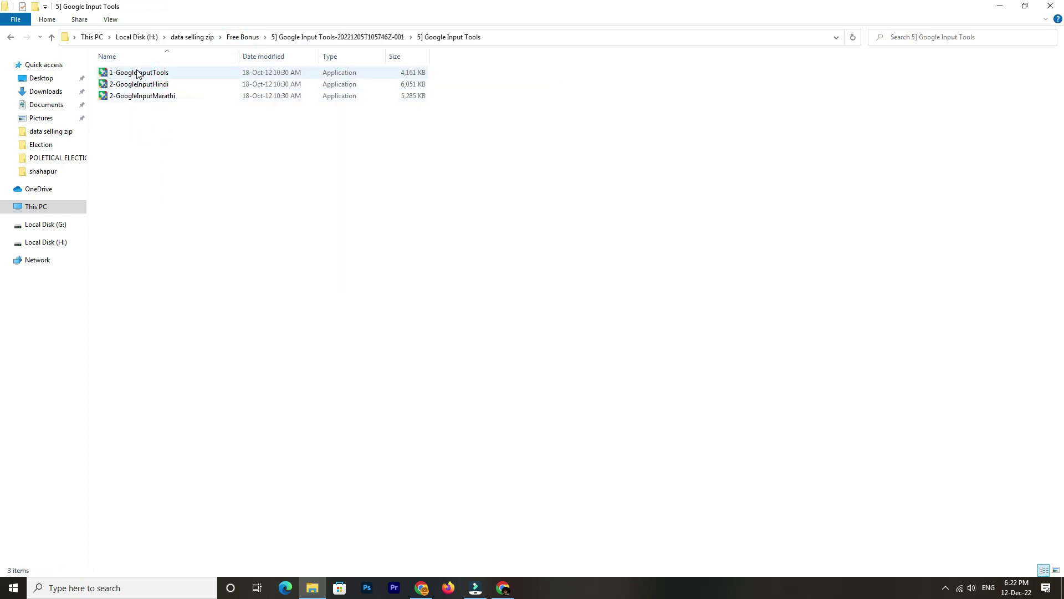
double_click(149, 73)
right_click(149, 73)
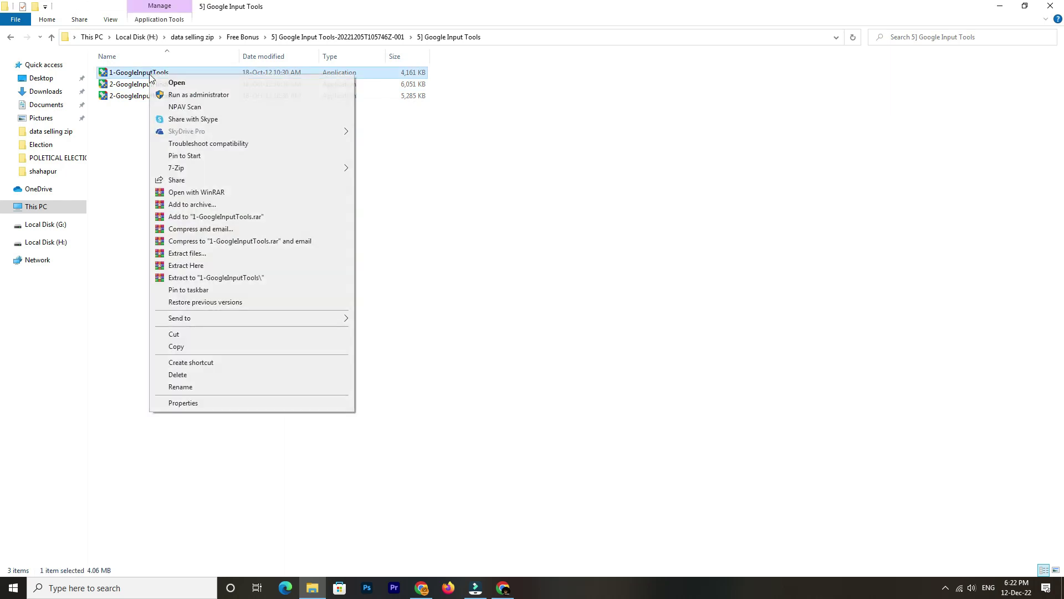
left_click(175, 99)
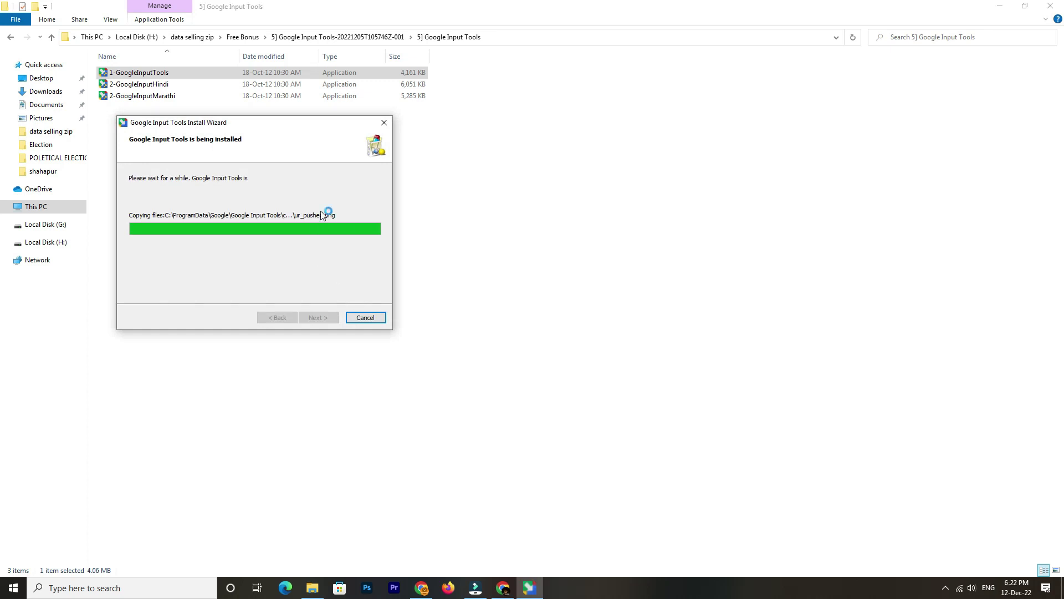
left_click(318, 318)
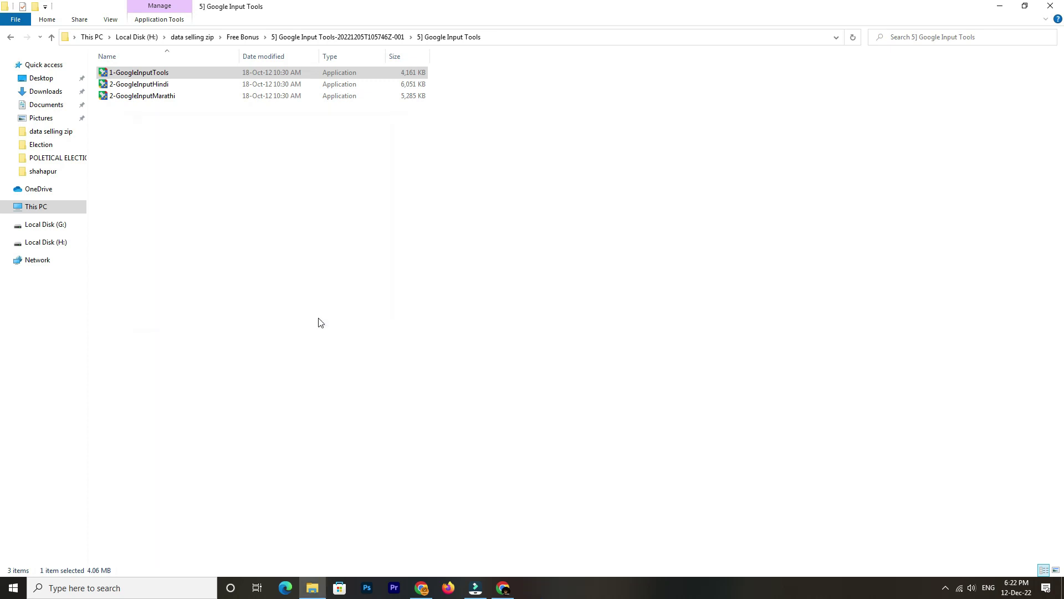
Install the 2-GoogleInputHindi input pack as administrator
double_click(154, 82)
right_click(153, 79)
left_click(222, 99)
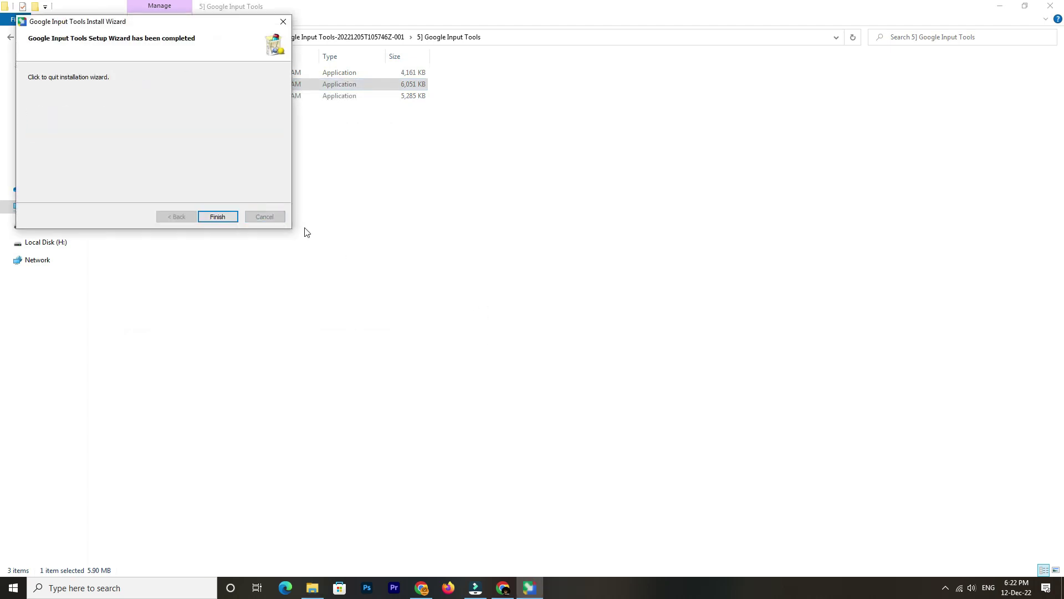
left_click(218, 216)
Install the Marathi input pack as administrator, then return to Free Bonus
left_click(162, 96)
right_click(165, 96)
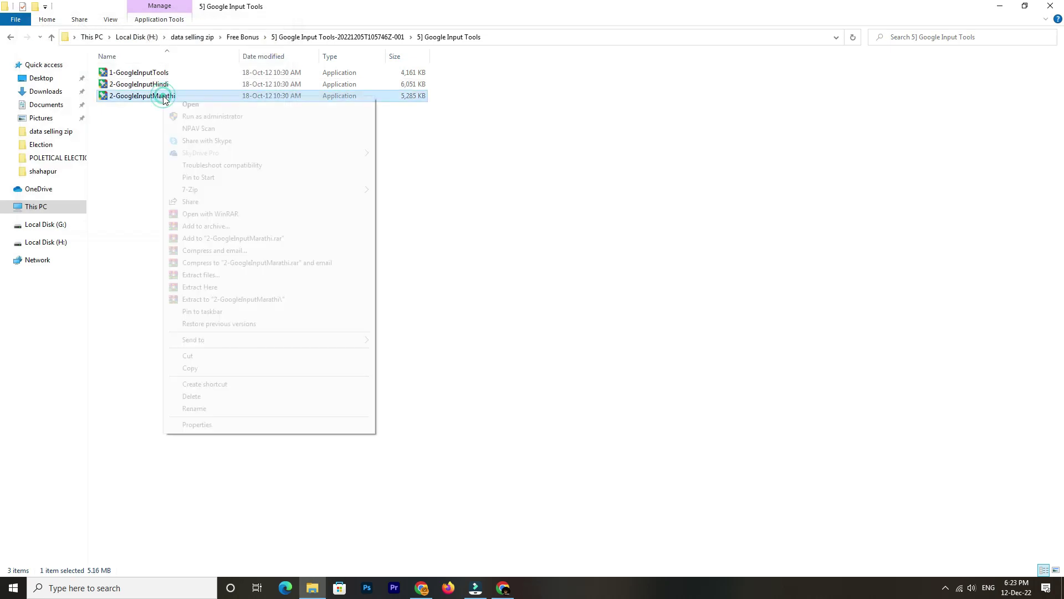
left_click(221, 117)
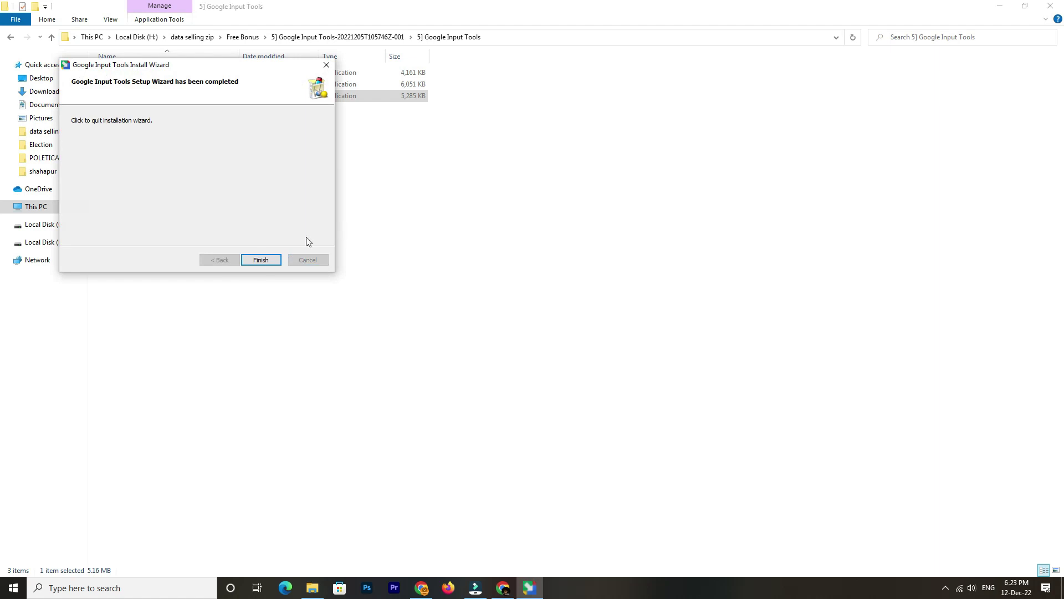
left_click(259, 260)
left_click(499, 308)
left_click(358, 38)
left_click(258, 38)
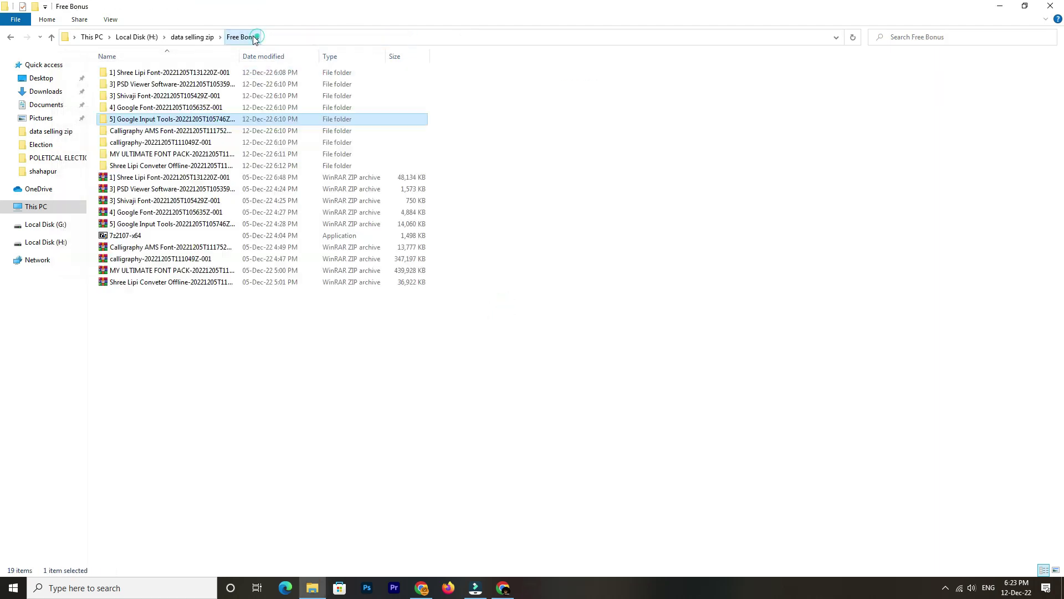
Select the 162 Calligraphy AMS font files, then back out without installing
double_click(187, 137)
double_click(149, 73)
key("ctrl+a")
scroll(322, 227, "down", 15)
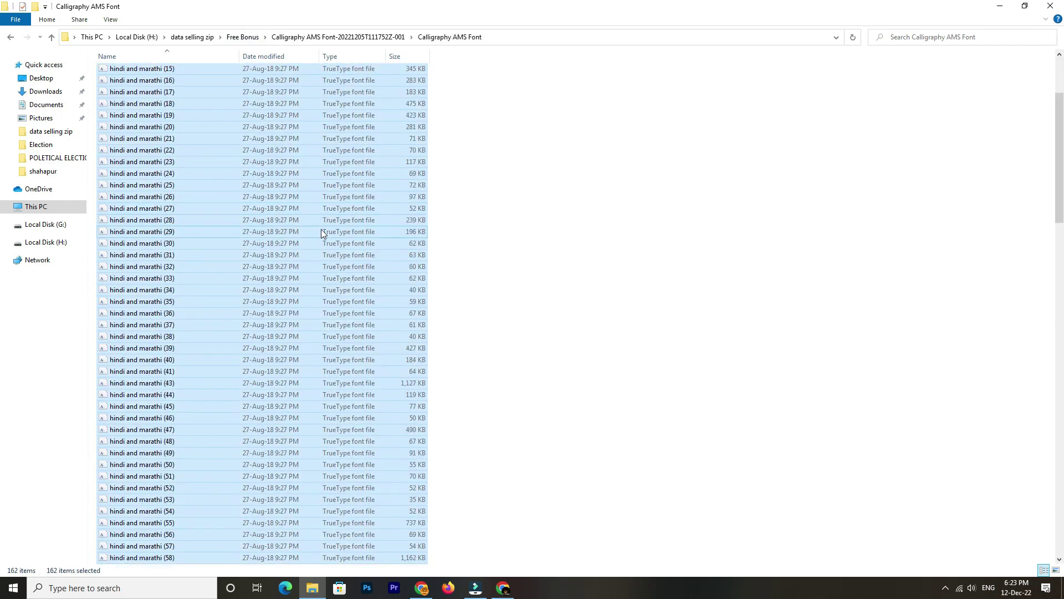
right_click(287, 234)
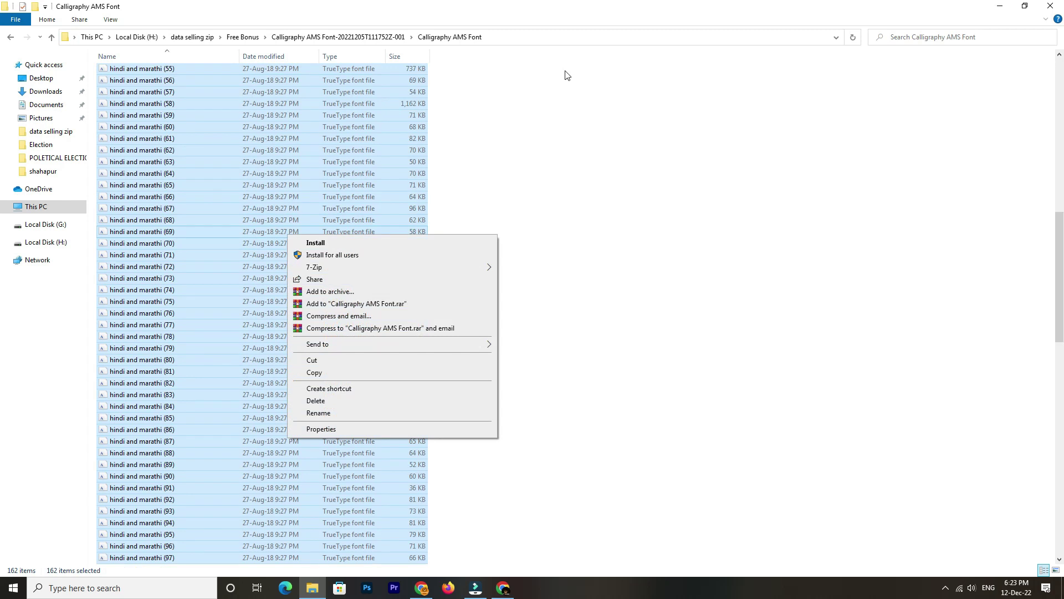
left_click(555, 145)
left_click(362, 26)
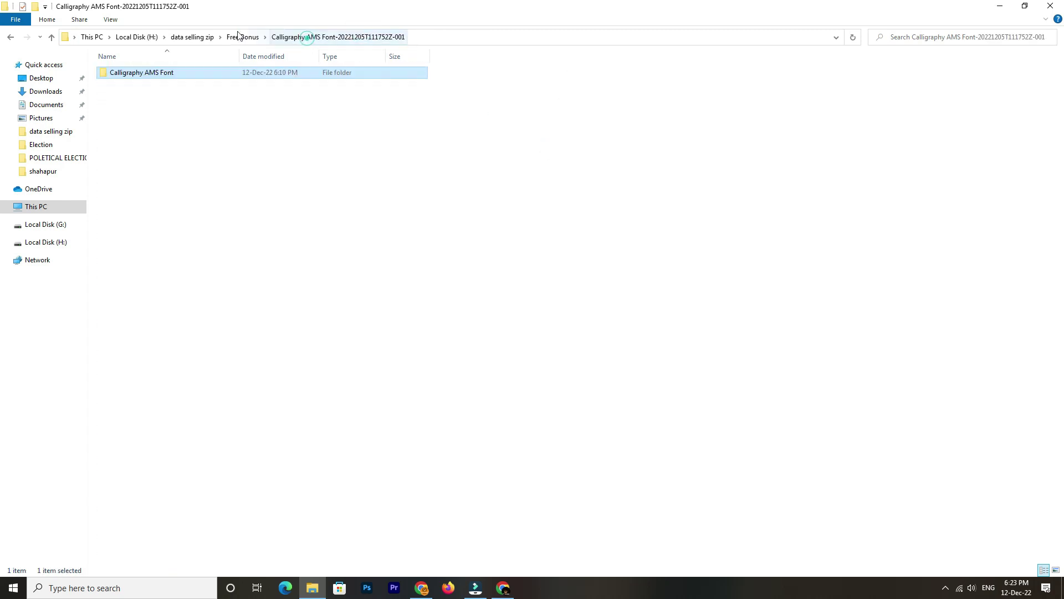
left_click(243, 37)
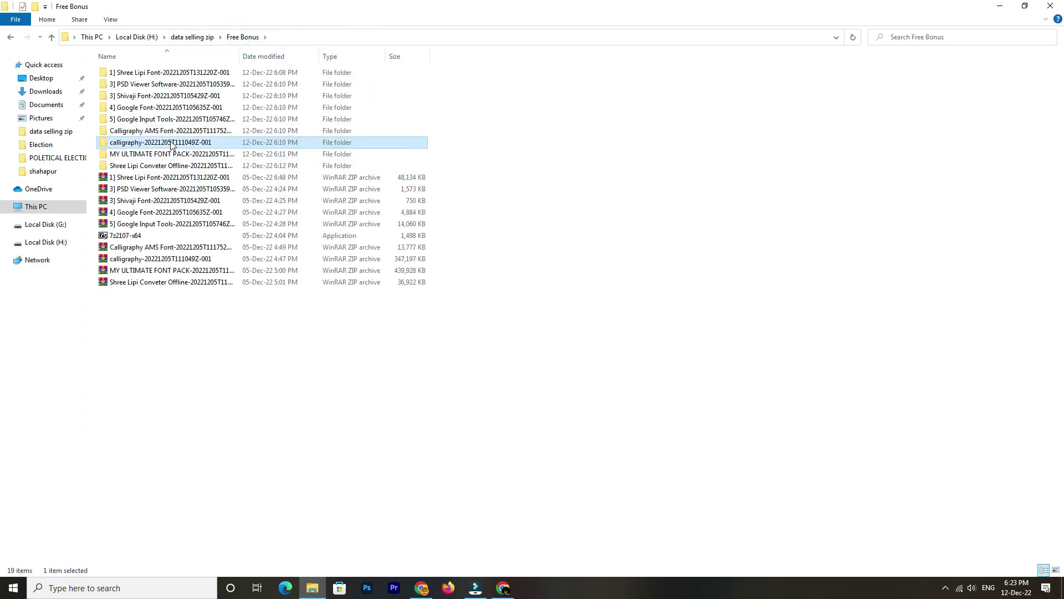
Browse the calligraphy folder as icons and look inside its Marathi-Hindi folder
double_click(169, 142)
double_click(143, 75)
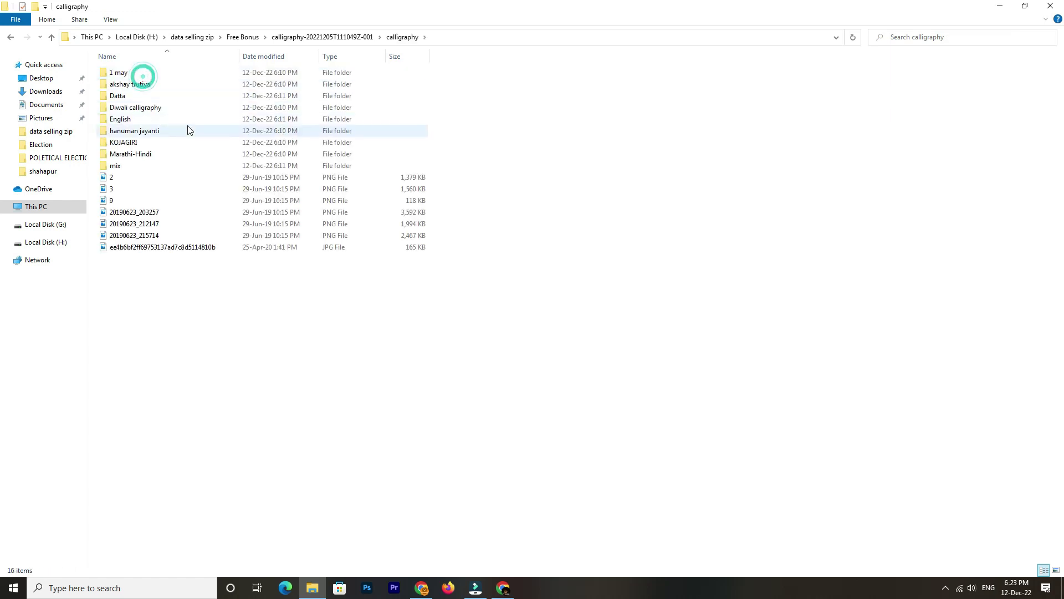
key("ctrl+shift+3")
scroll(272, 221, "up", 5, "ctrl")
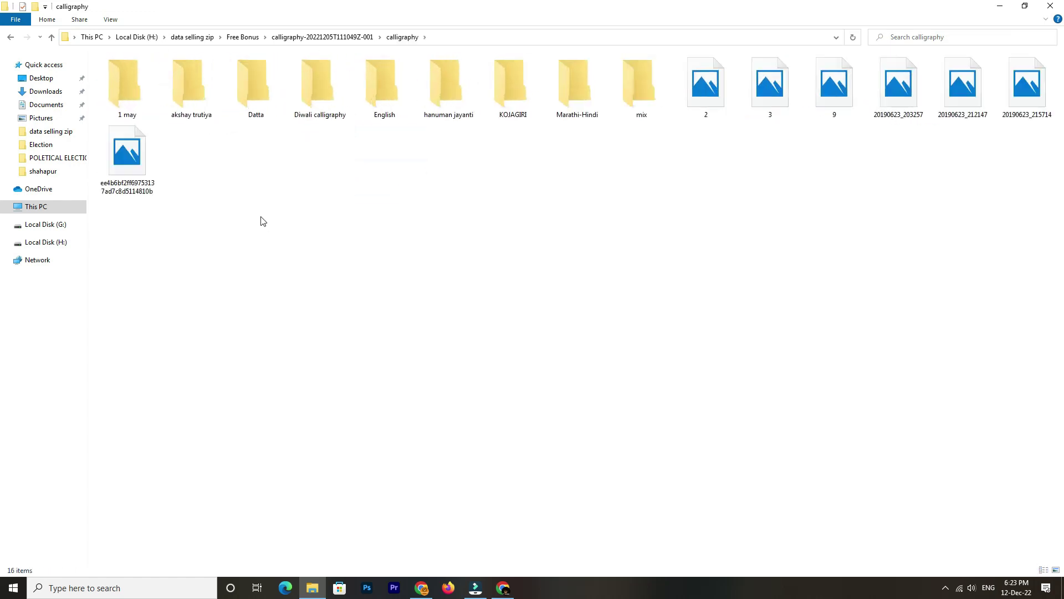
double_click(824, 119)
left_click(402, 36)
left_click(332, 36)
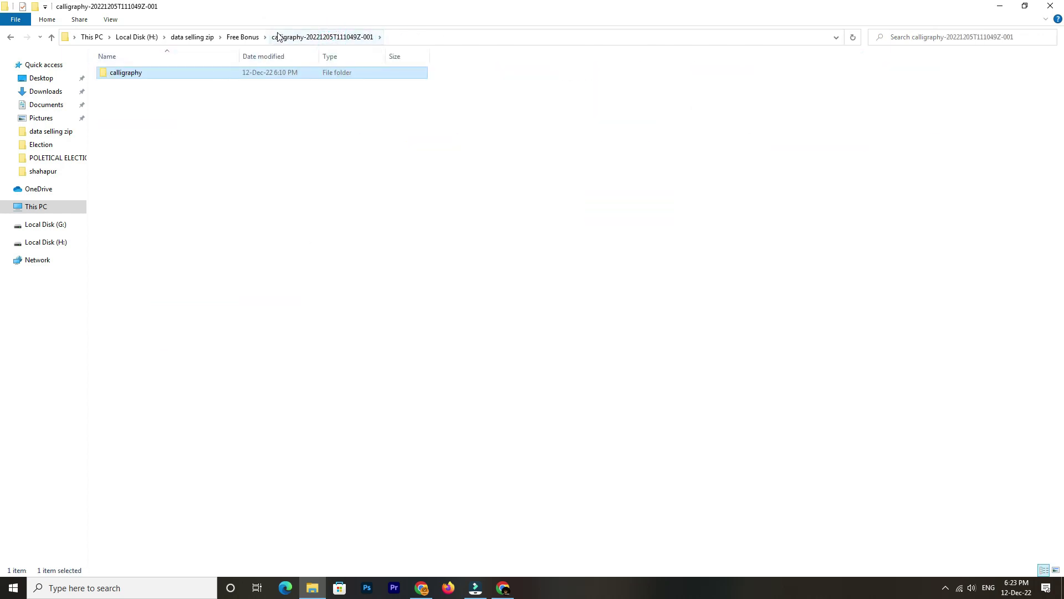
left_click(252, 36)
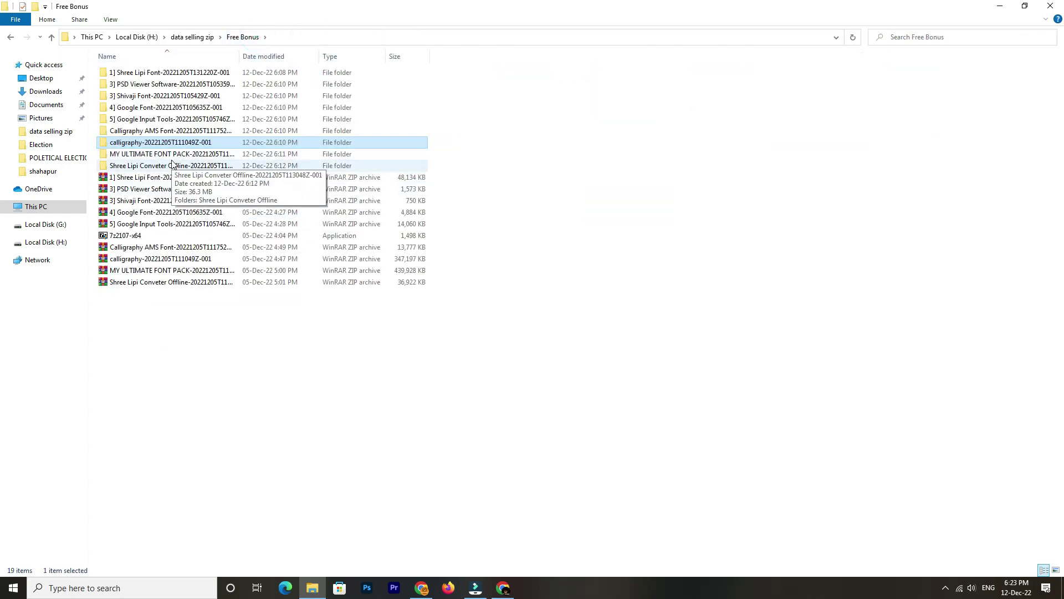
Install all 1,458 MY ULTIMATE FONT PACK fonts for all users
double_click(180, 156)
double_click(160, 73)
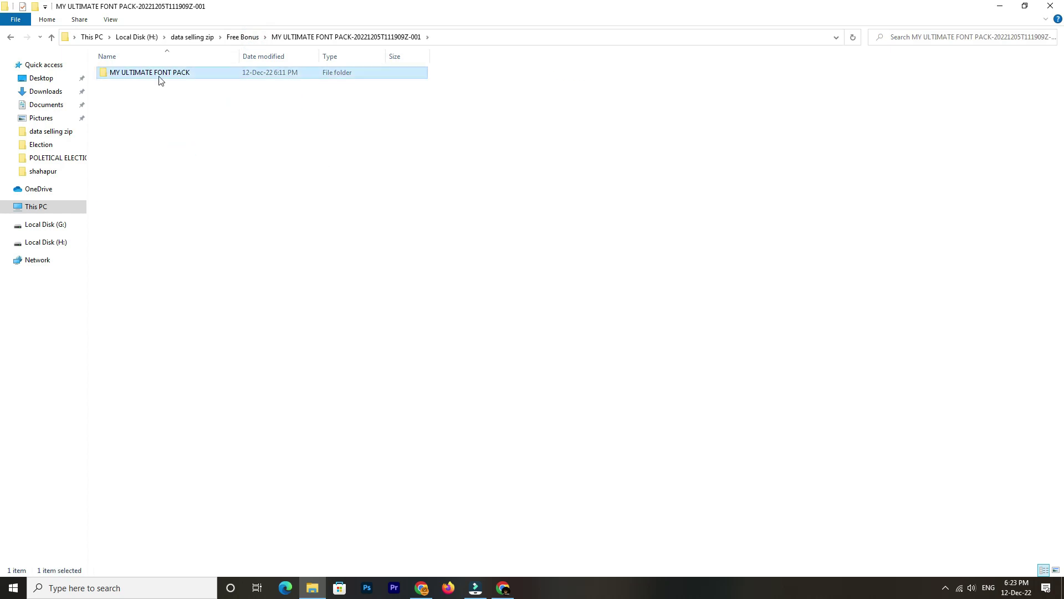
key("ctrl+a")
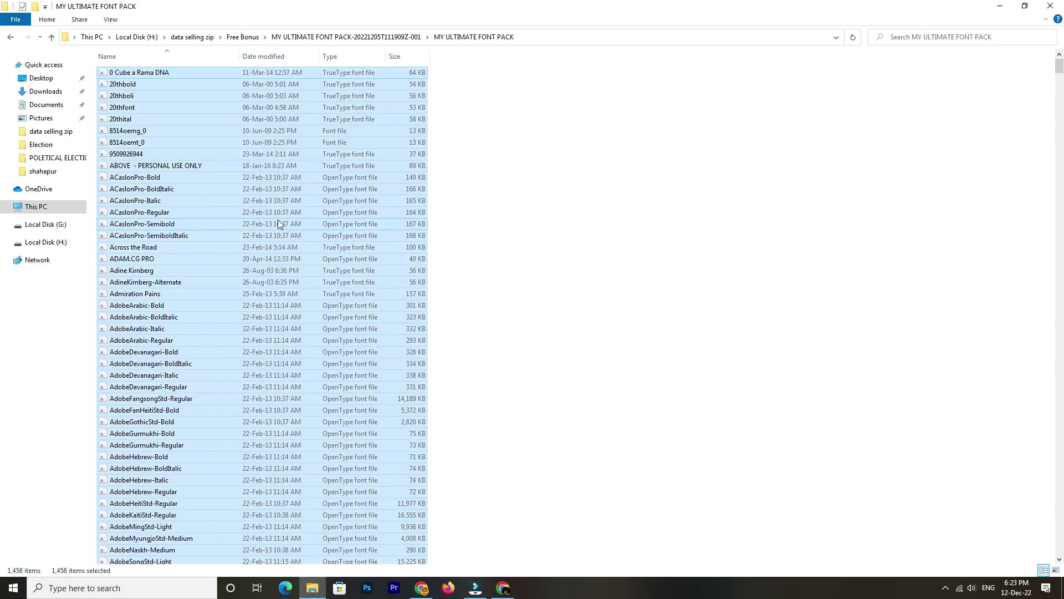
right_click(281, 195)
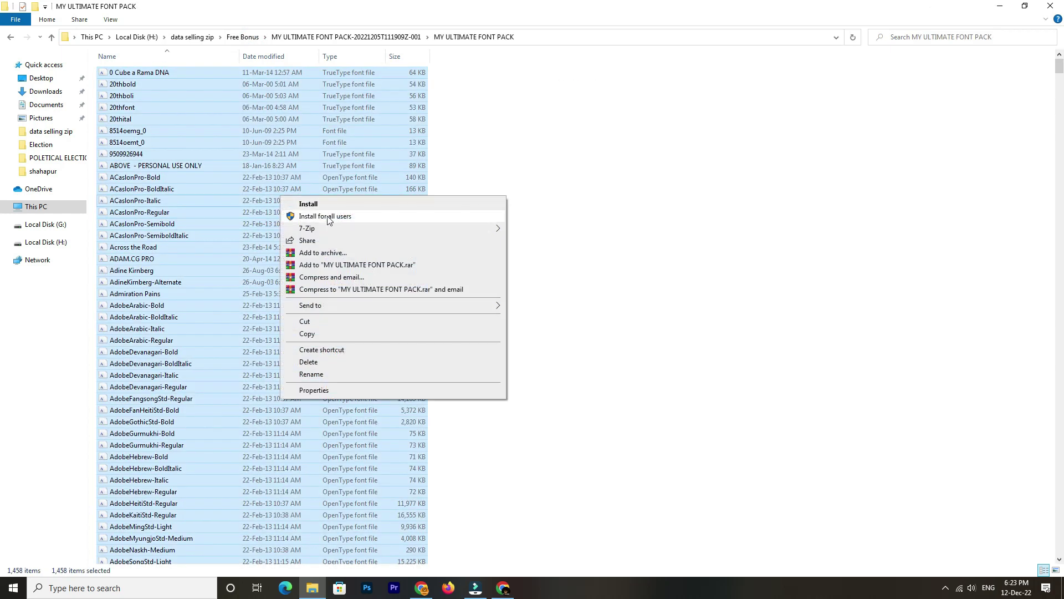
left_click(327, 216)
left_click(338, 37)
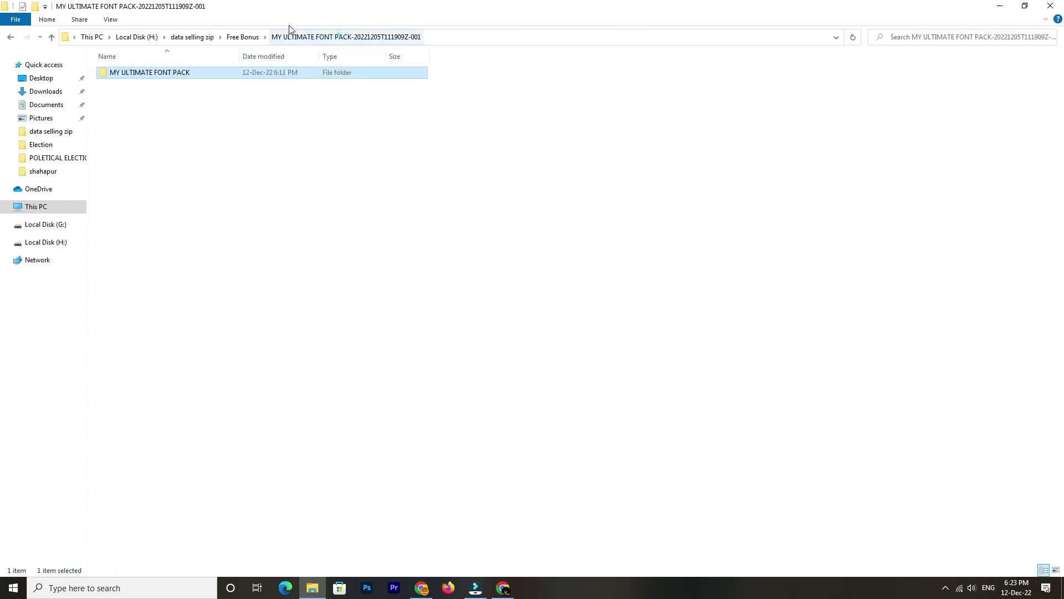
left_click(245, 39)
Refresh the inner Shree Lipi Conveter Offline folder and select the converter HTML page
double_click(164, 172)
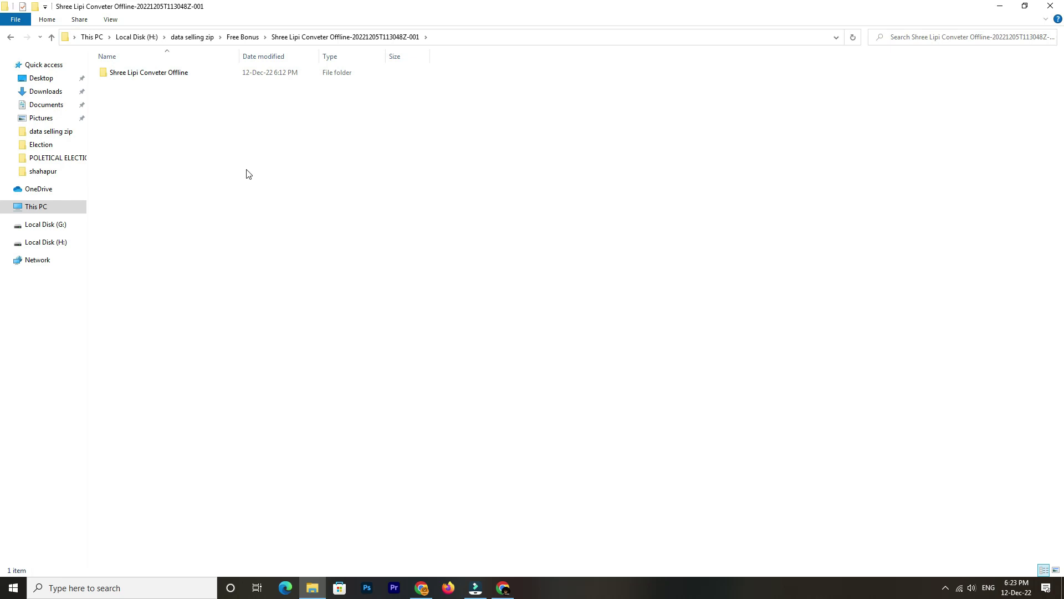
double_click(180, 74)
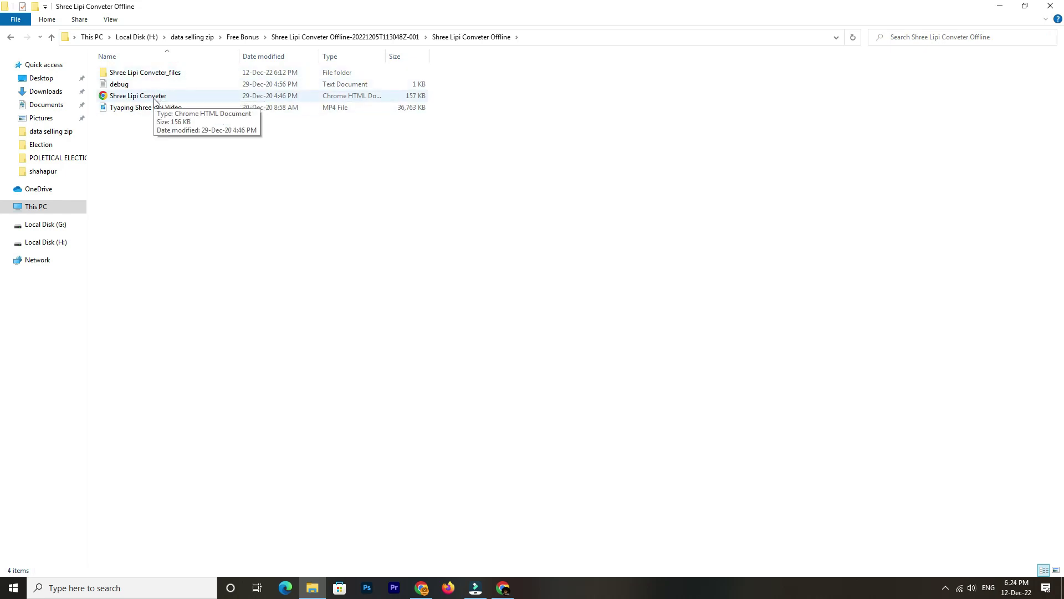
right_click(238, 232)
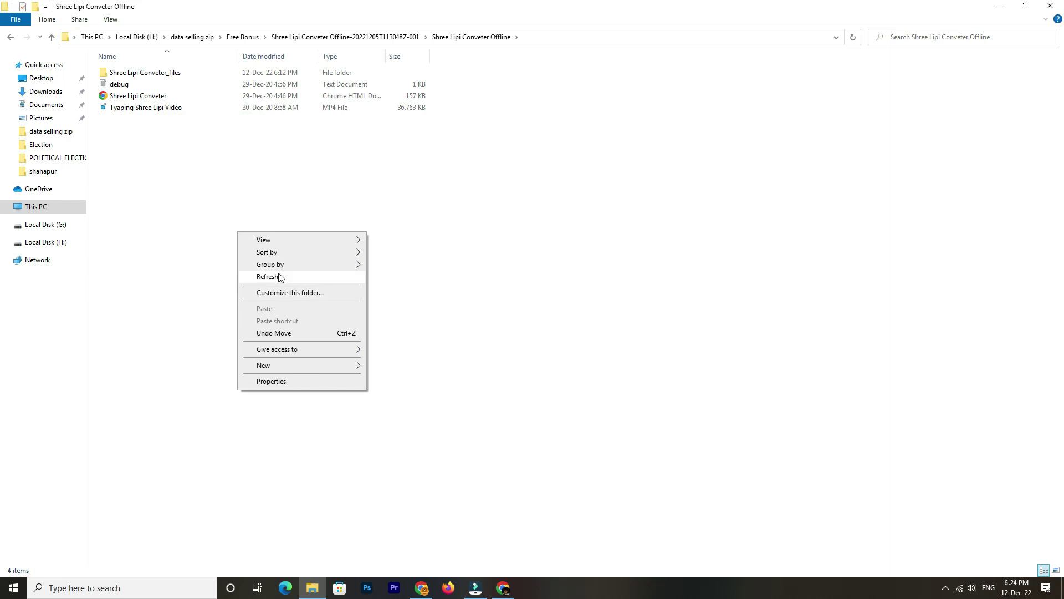
left_click(279, 277)
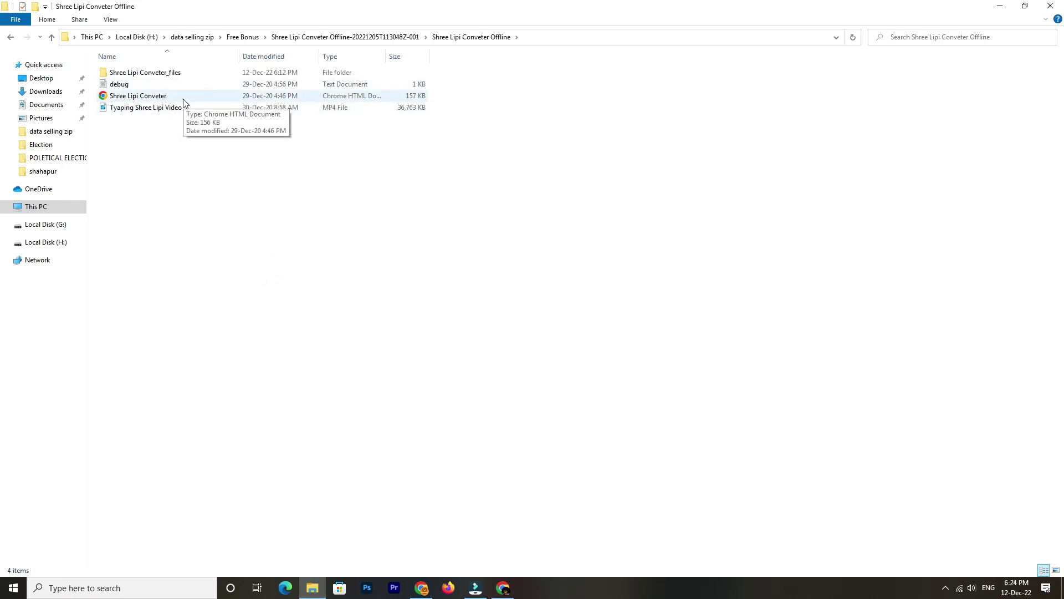
left_click(148, 100)
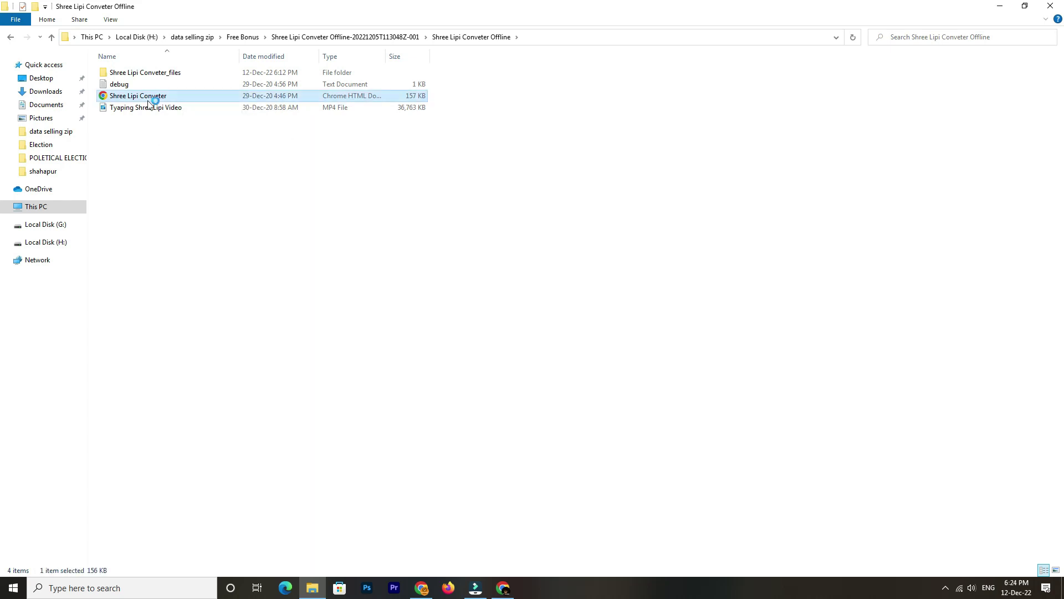
Replace मनोज in the Unicode box with महाराष्ट्र and convert it to Shreedev0702
scroll(404, 343, "down", 5)
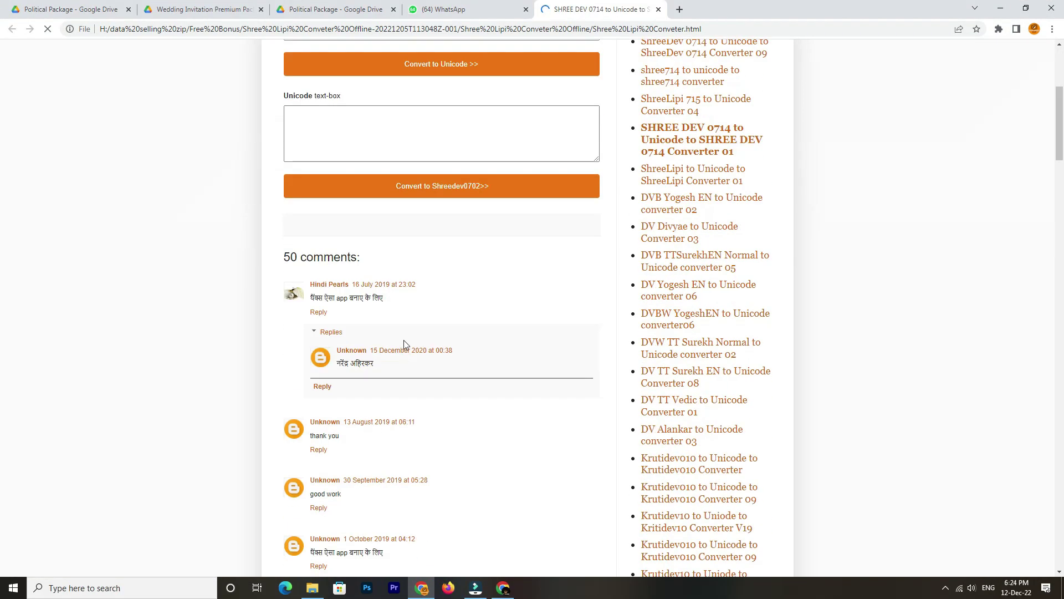
scroll(403, 340, "up", 4)
left_click(314, 341)
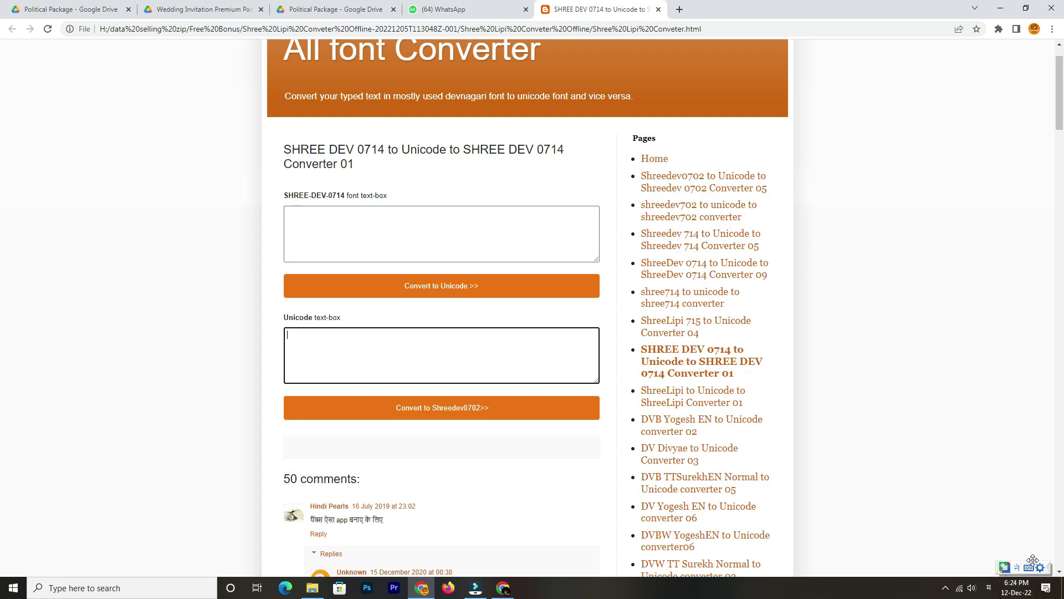
left_click(306, 340)
key("ctrl+a")
key("BackSpace")
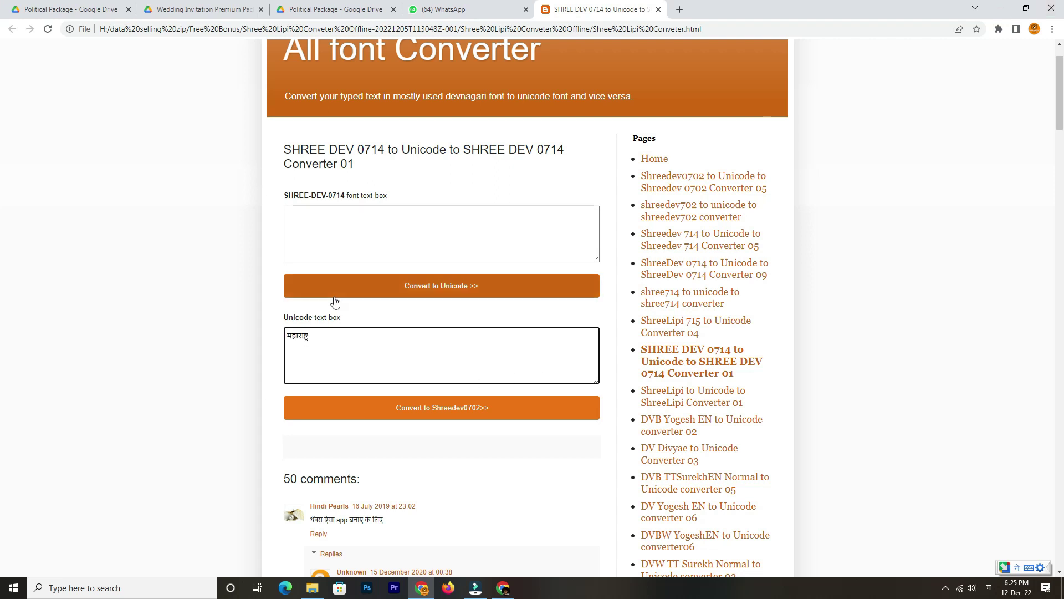
left_click(397, 409)
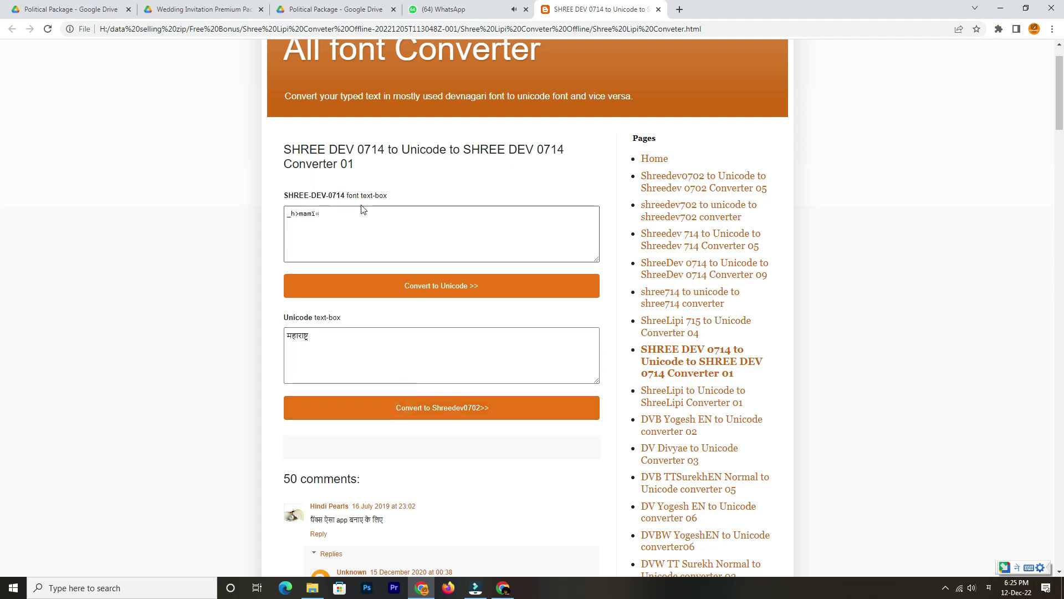
Copy the converted Shree-Dev text and switch back to File Explorer
triple_click(335, 213)
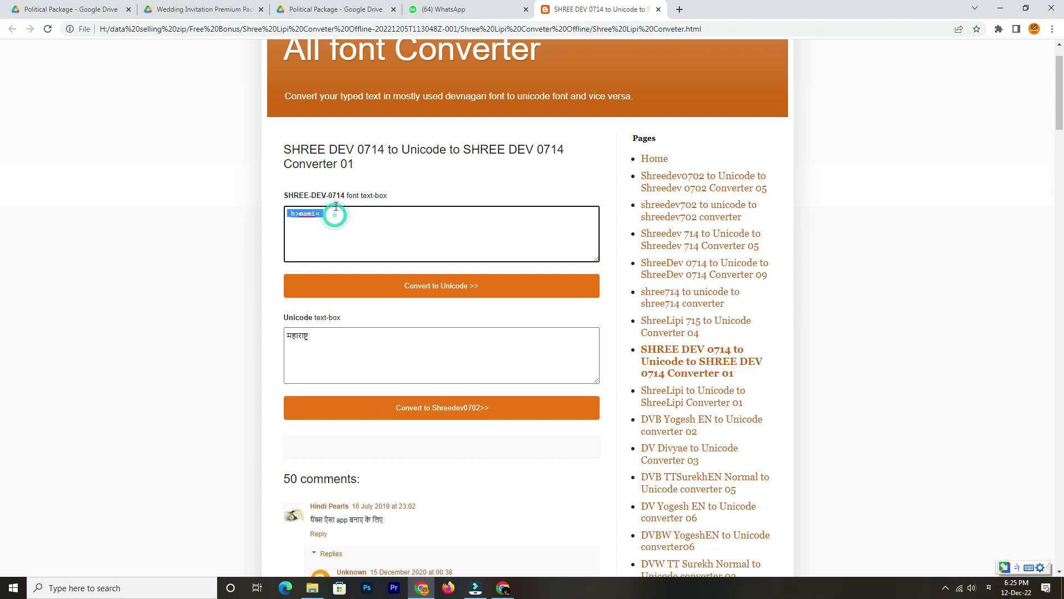
key("Right")
key("ctrl+a")
right_click(304, 219)
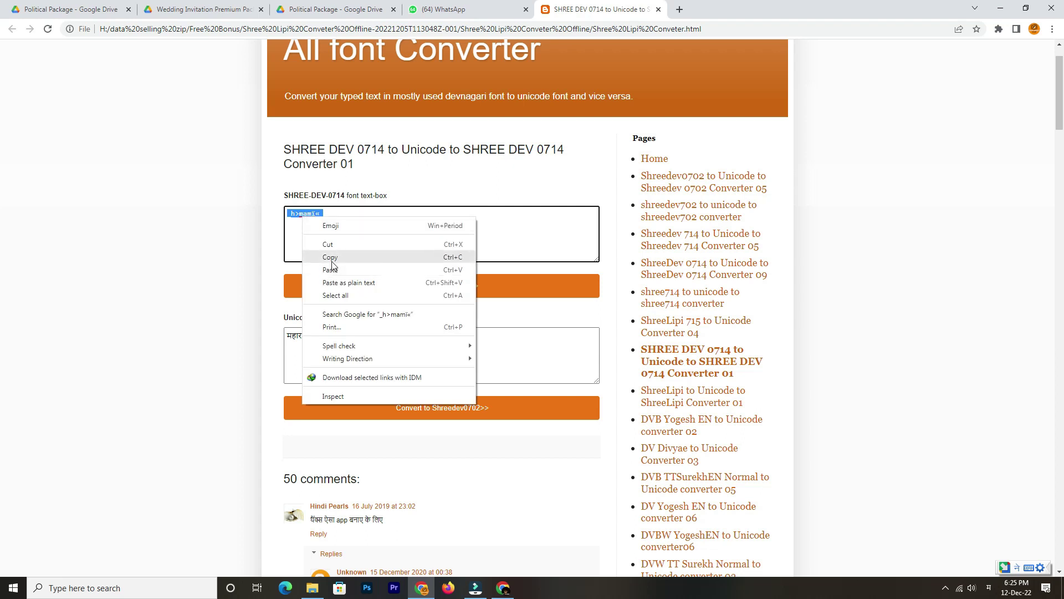
left_click(330, 261)
left_click(329, 246)
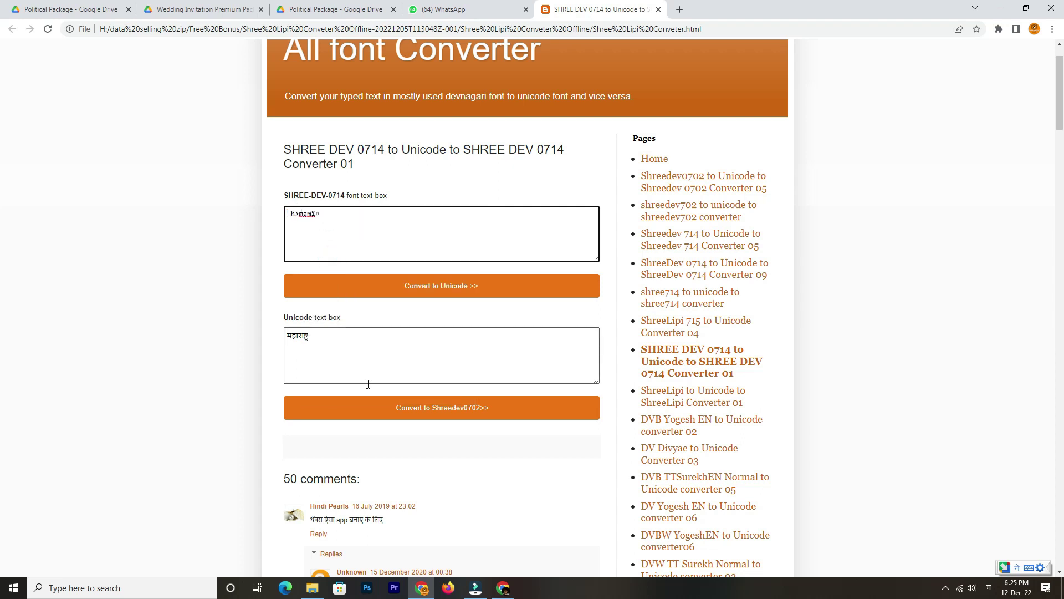
left_click(331, 342)
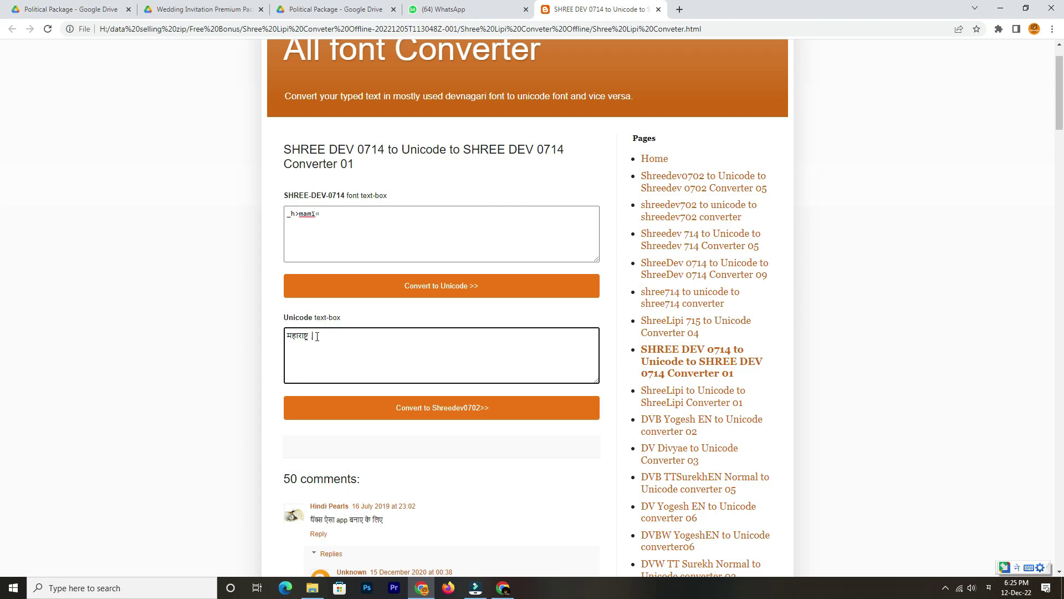
key("alt+Tab")
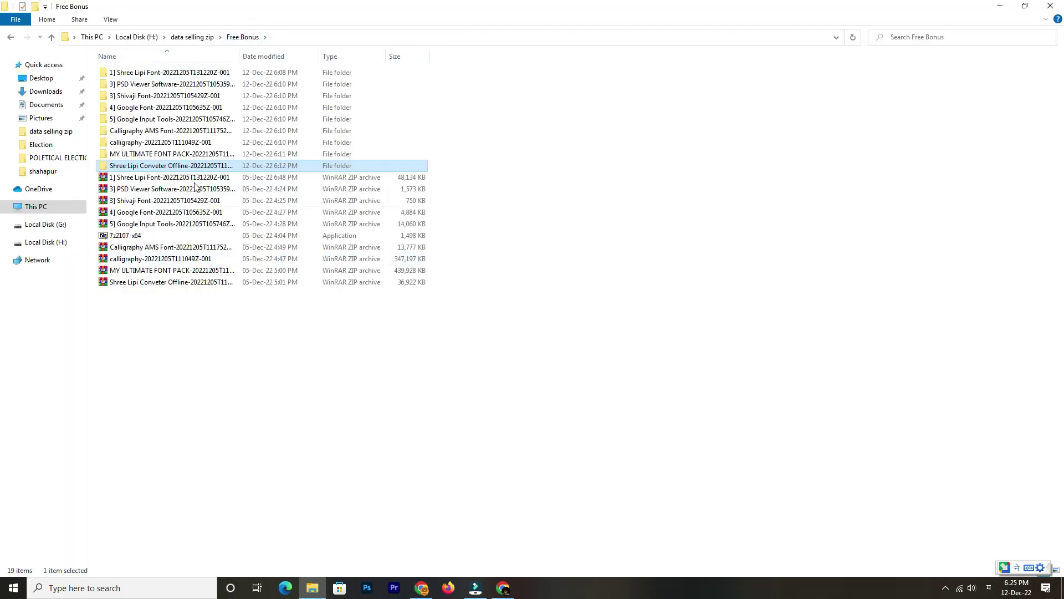
Go from data selling zip through Data sell Political and Zip into Grampanchayat
left_click(192, 37)
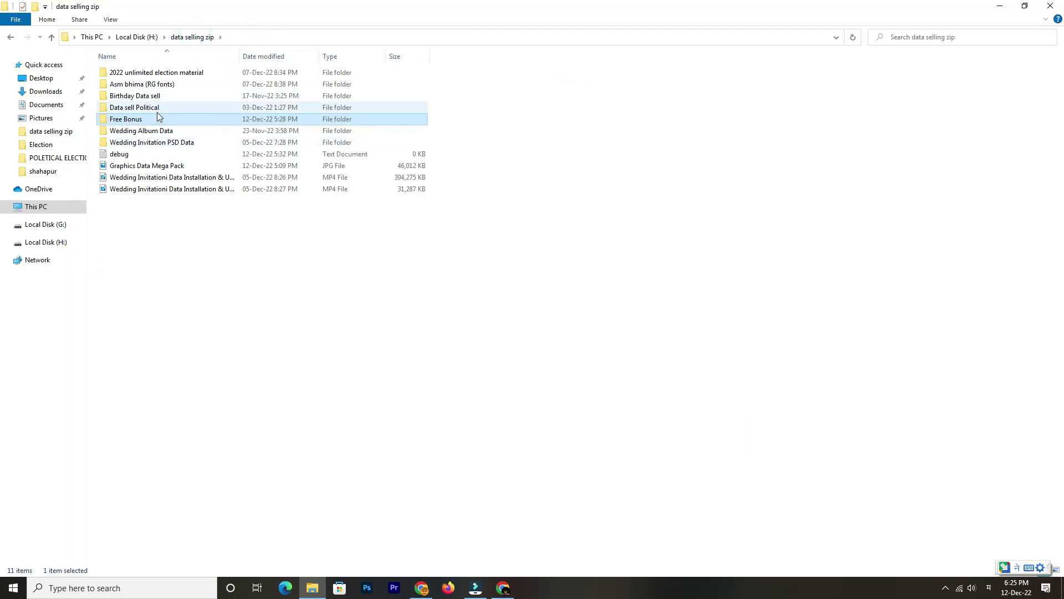
double_click(159, 109)
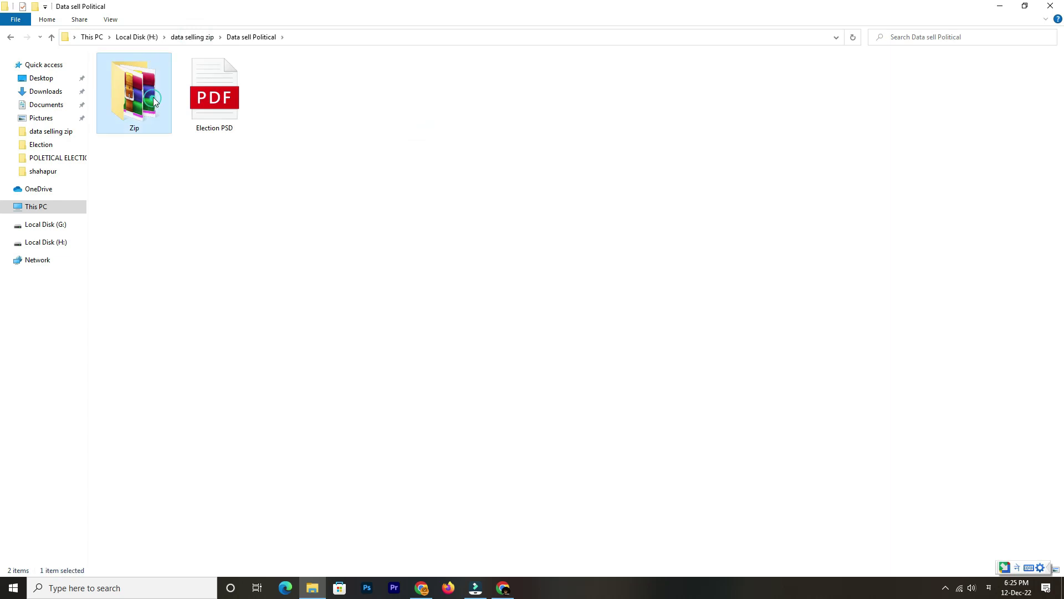
double_click(135, 110)
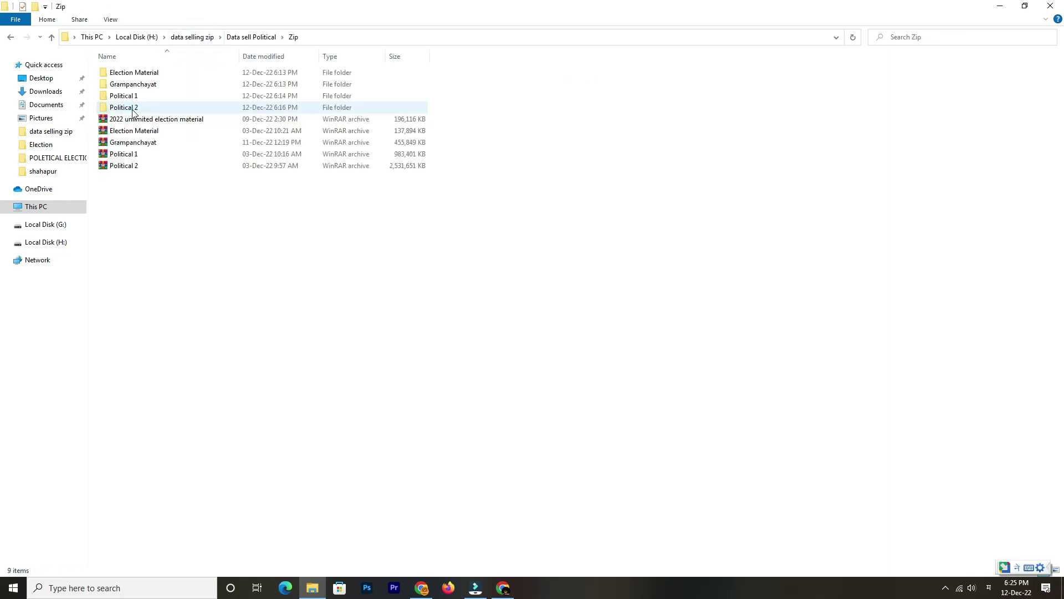
double_click(157, 89)
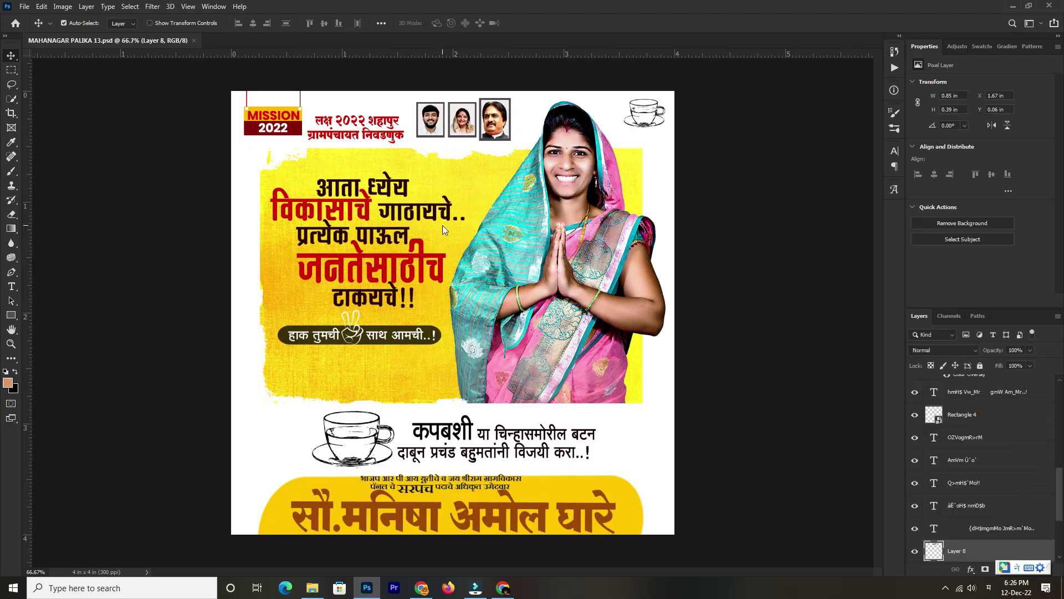
Delete the woman's photo layers (Layer 5 copy and Layer 5) from the poster
scroll(443, 225, "up", 1)
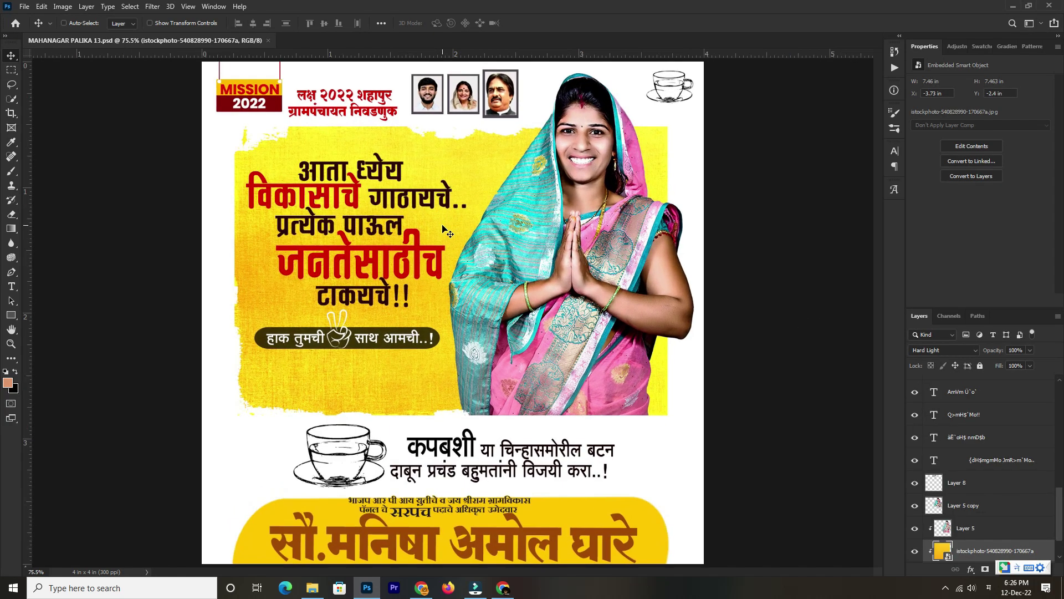
key("ctrl")
scroll(986, 471, "down", 2)
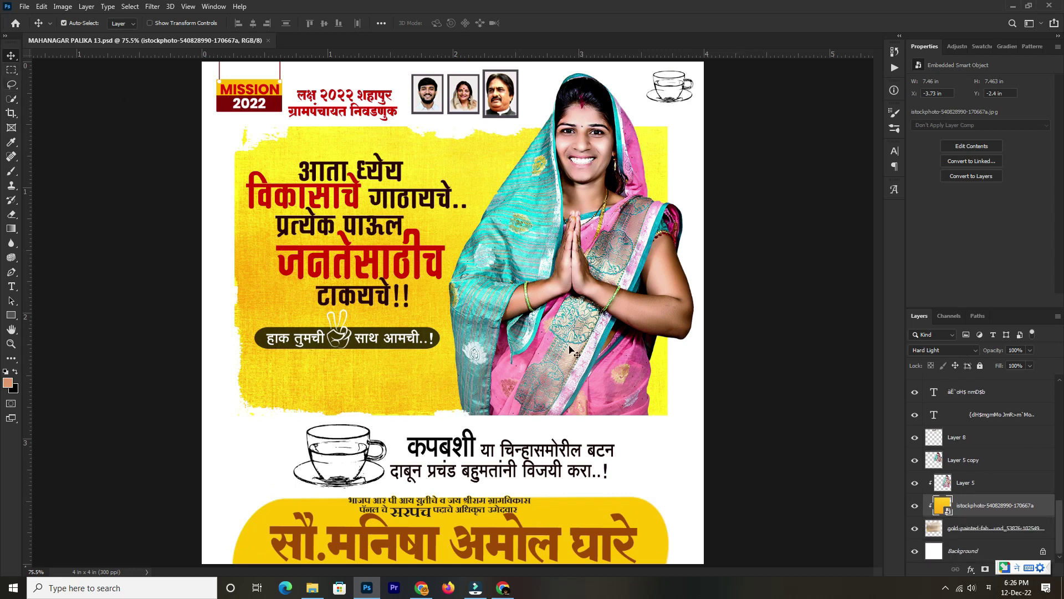
left_click(577, 211)
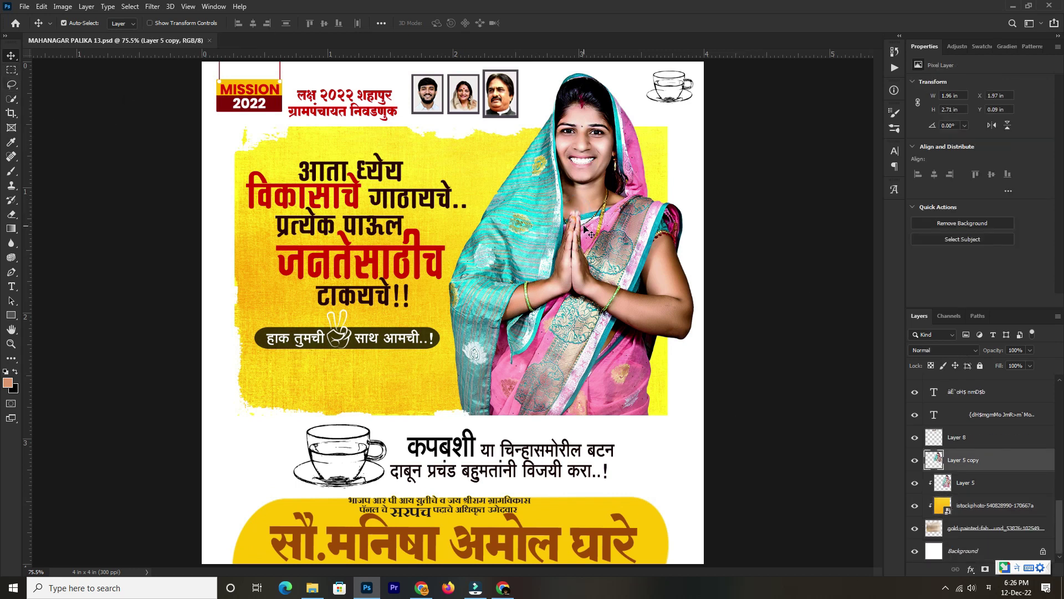
key("Delete")
key("Delete")
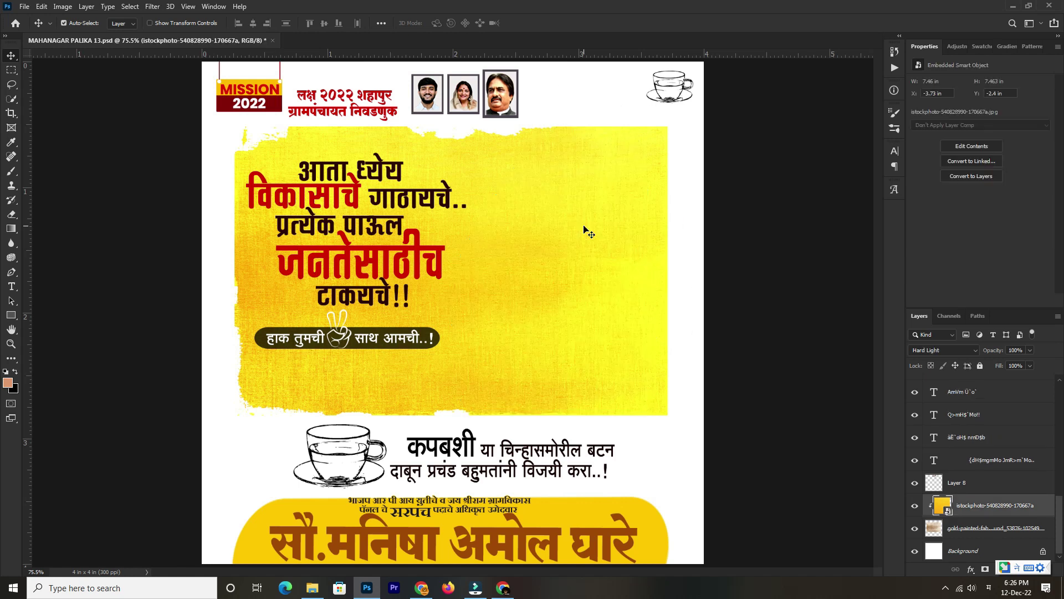
Select the top headline text layer and switch keyboard input from Hindi to English
left_click(357, 180)
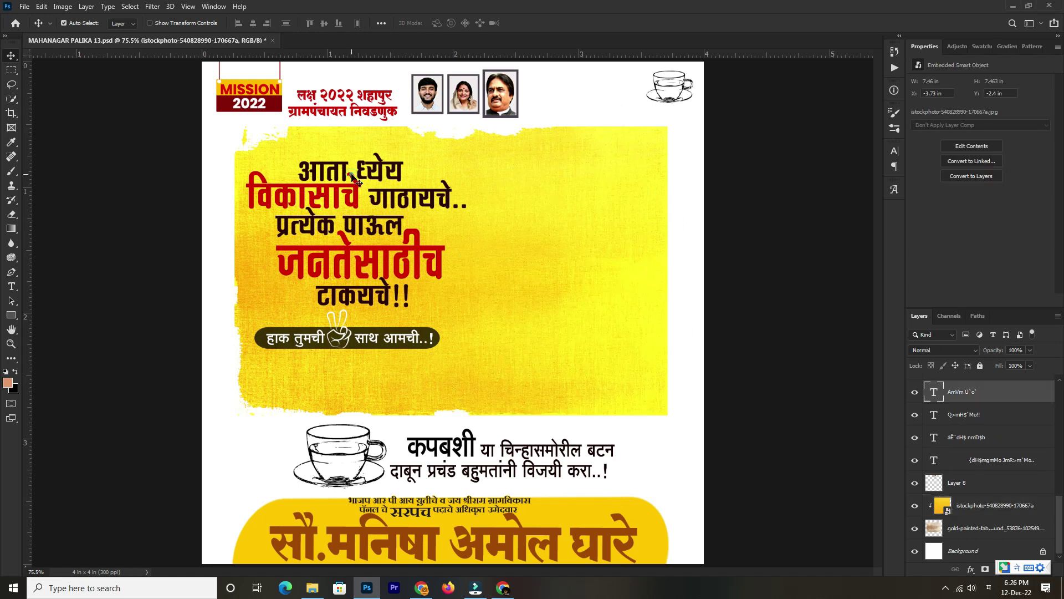
key("t")
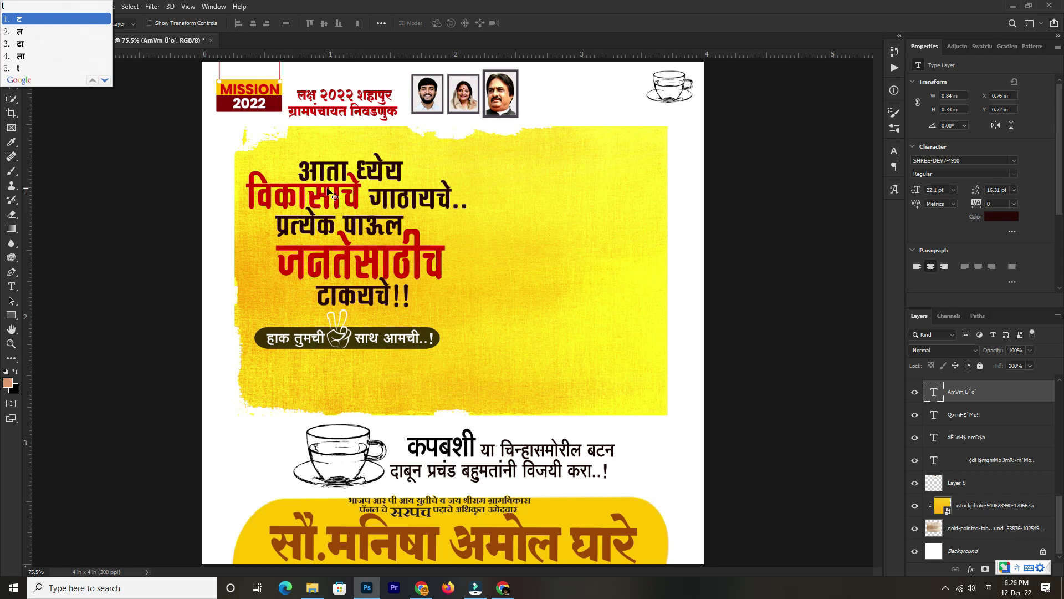
key("Escape")
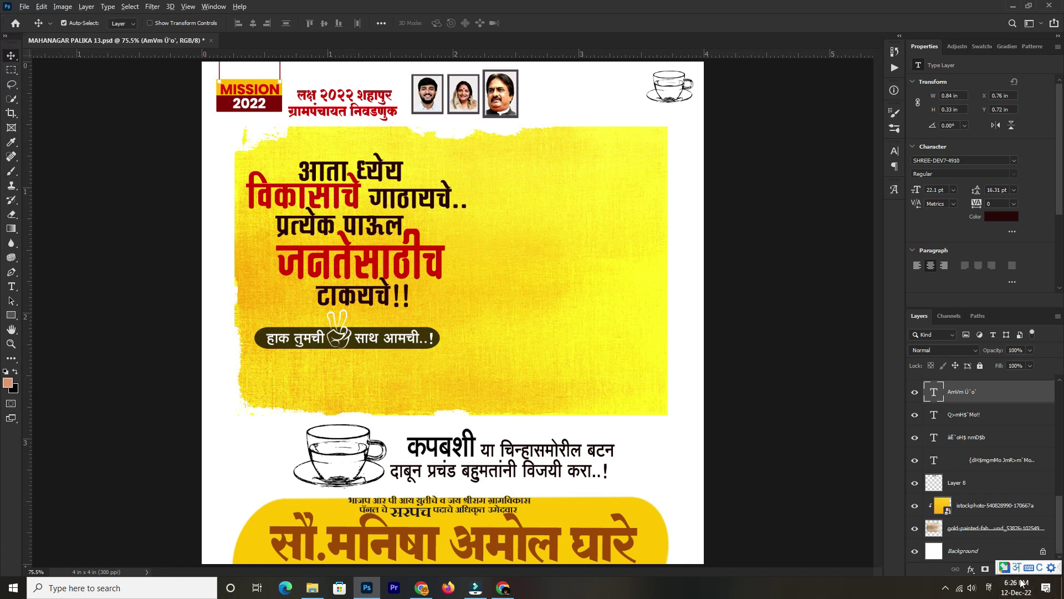
key("alt+shift")
left_click(12, 286)
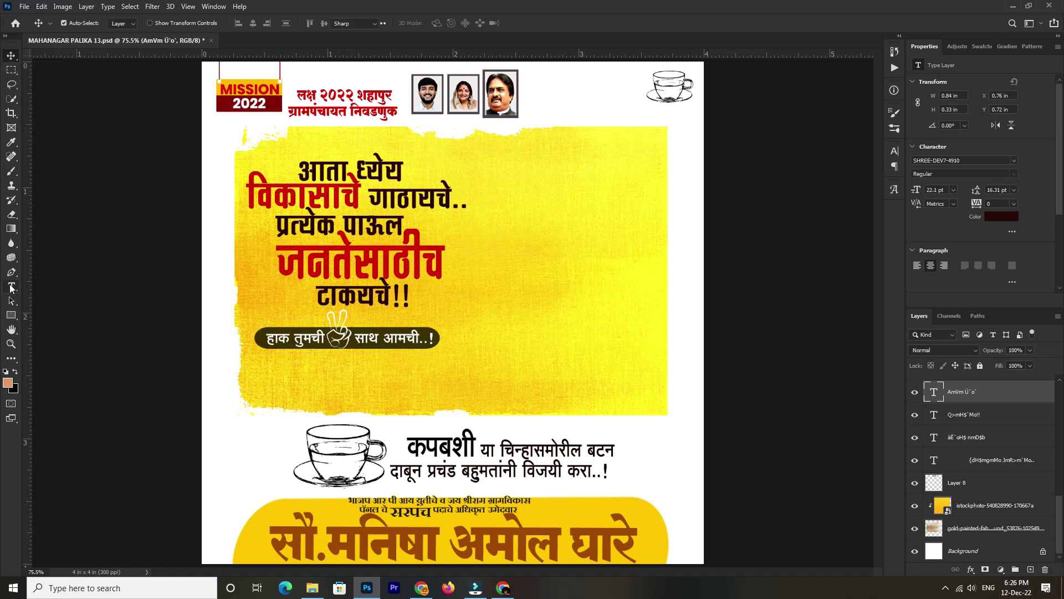
Trim the second headline line to गाठ and paste महाराष्ट्र after it
left_click(344, 195)
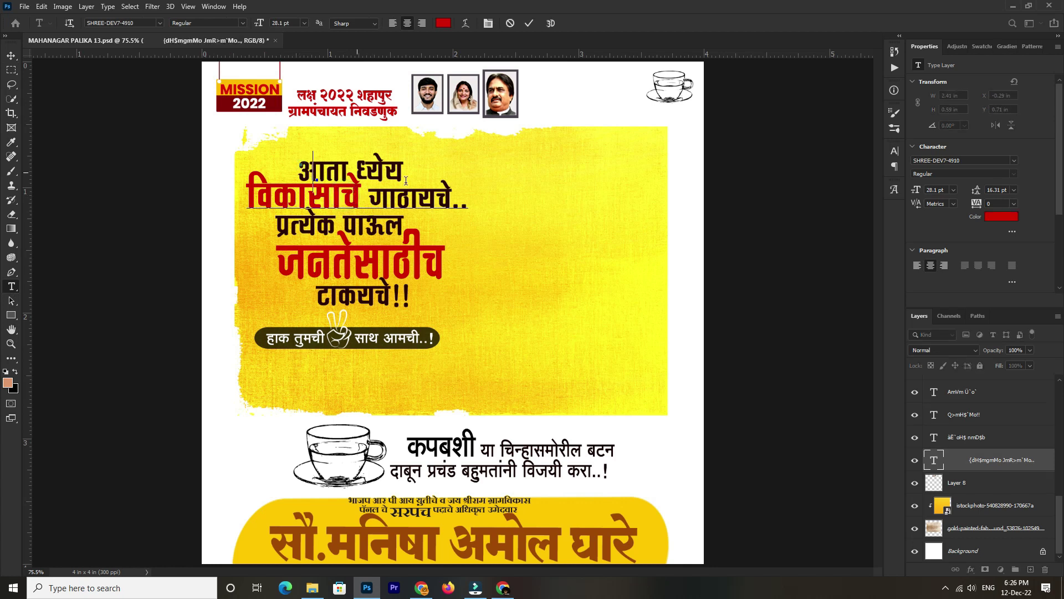
key("ctrl+a")
key("ctrl+h")
left_click(331, 181)
left_click(354, 194)
key("shift+Right")
key("Left")
key("Left")
key("End")
key("BackSpace")
key("BackSpace")
key("BackSpace")
key("BackSpace")
key("BackSpace")
key("BackSpace")
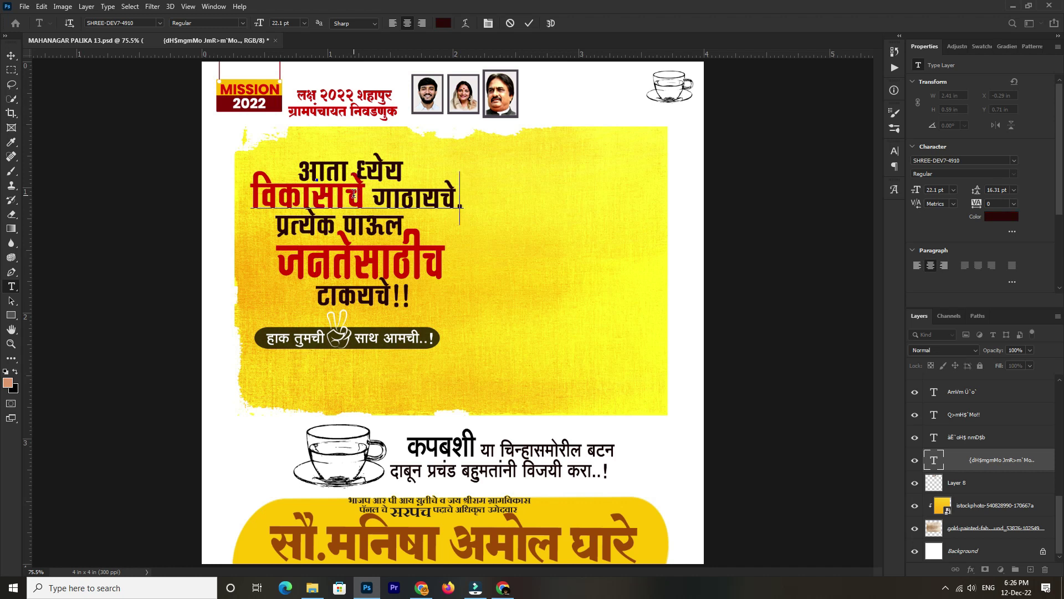
key("BackSpace")
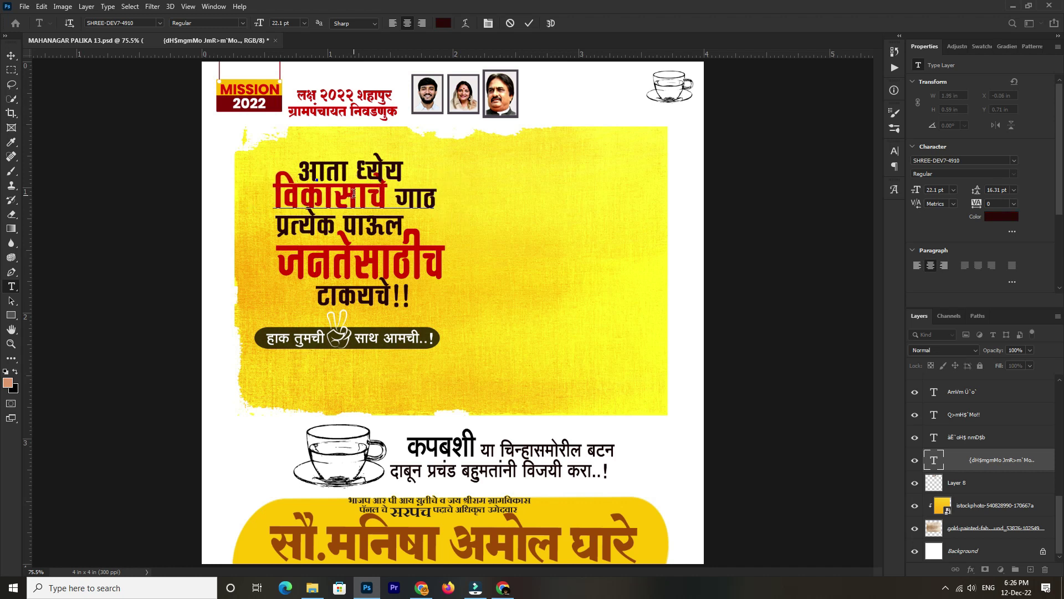
key("ctrl")
type("महाराष्ट्र")
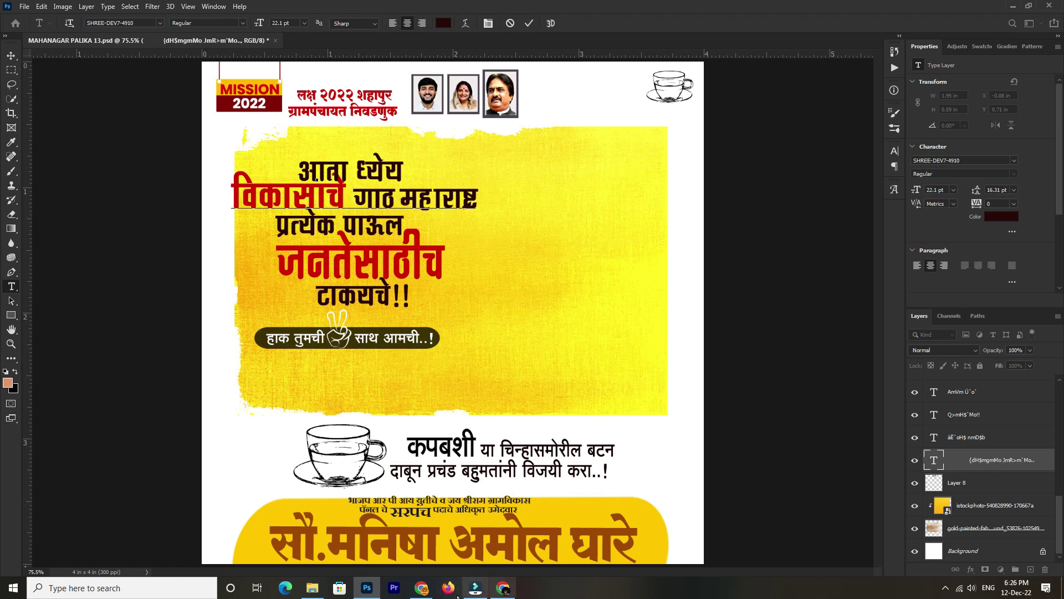
Convert 'aapla manus, aaplya sathi janhitachya karyasathi' to Shree-Dev in the converter
left_click(420, 589)
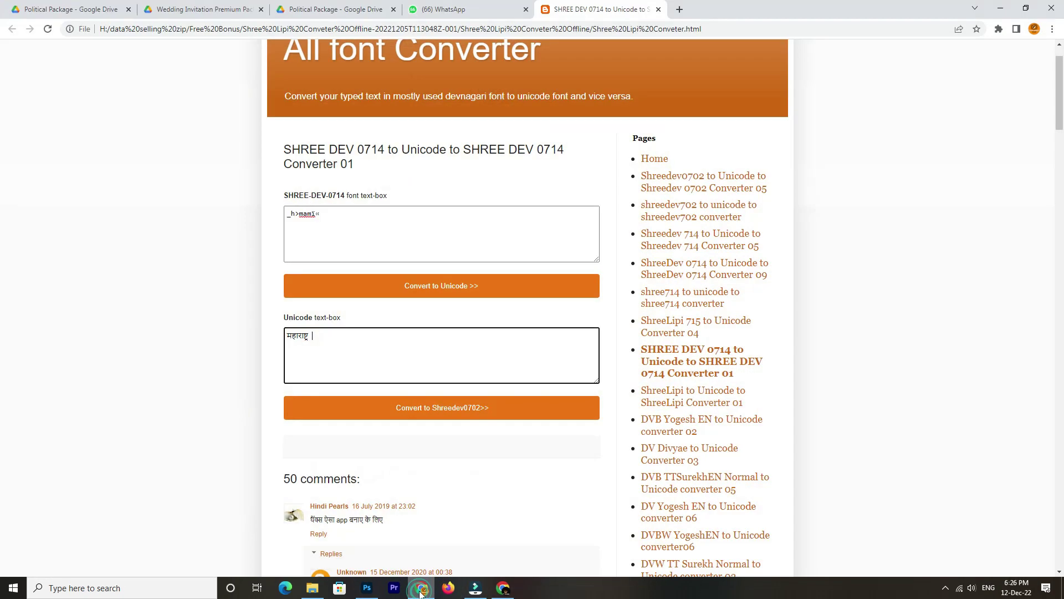
double_click(299, 336)
type("a")
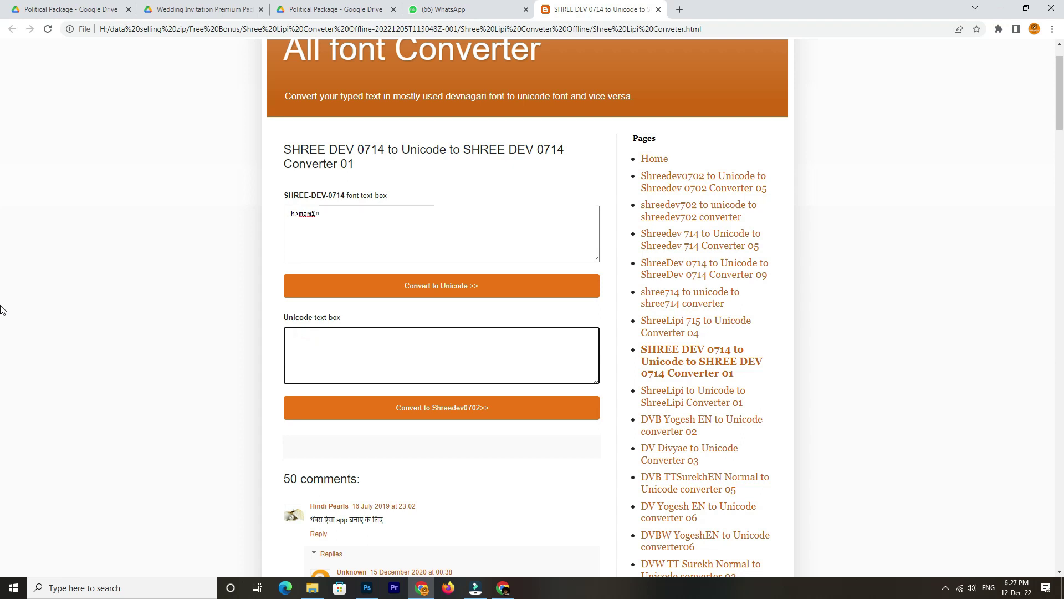
type("aapla manus, aaplya sathi janhitachya karyasathi")
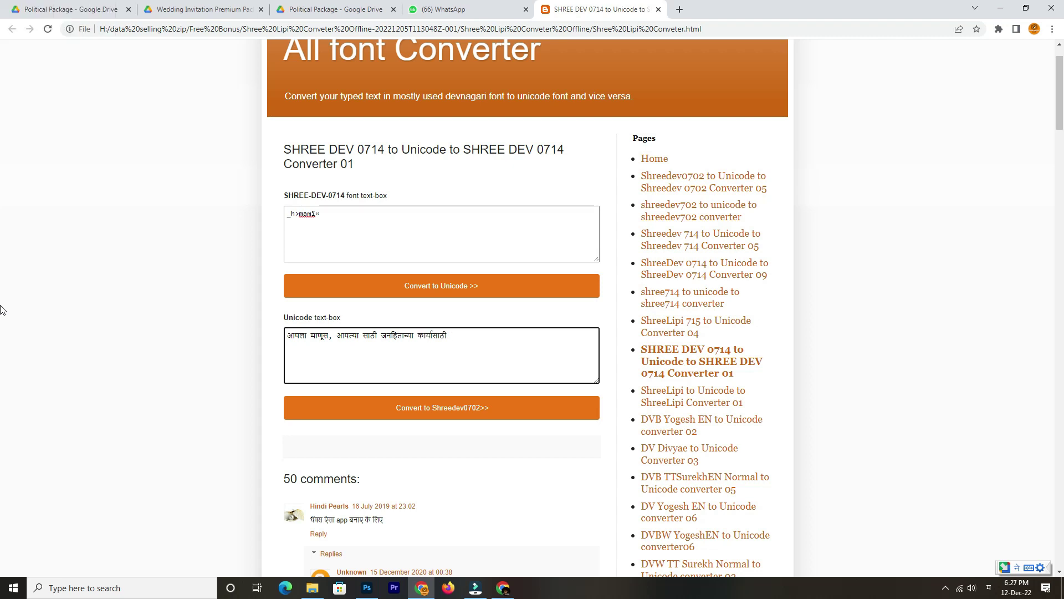
left_click(374, 412)
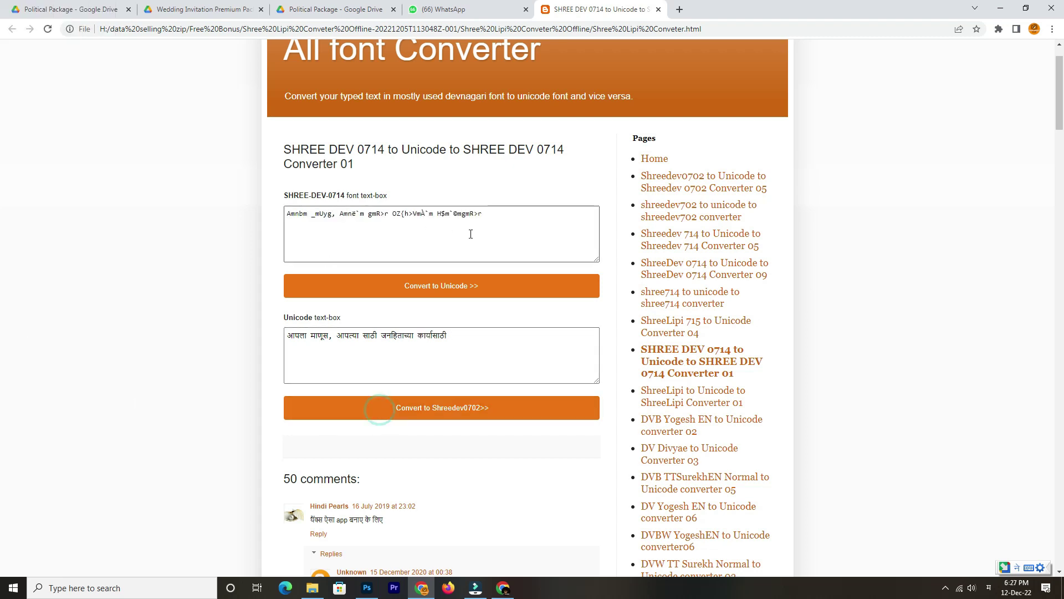
Select the converted code for आपला माणूस and bring Photoshop to the front
left_click_drag(488, 222, 131, 216)
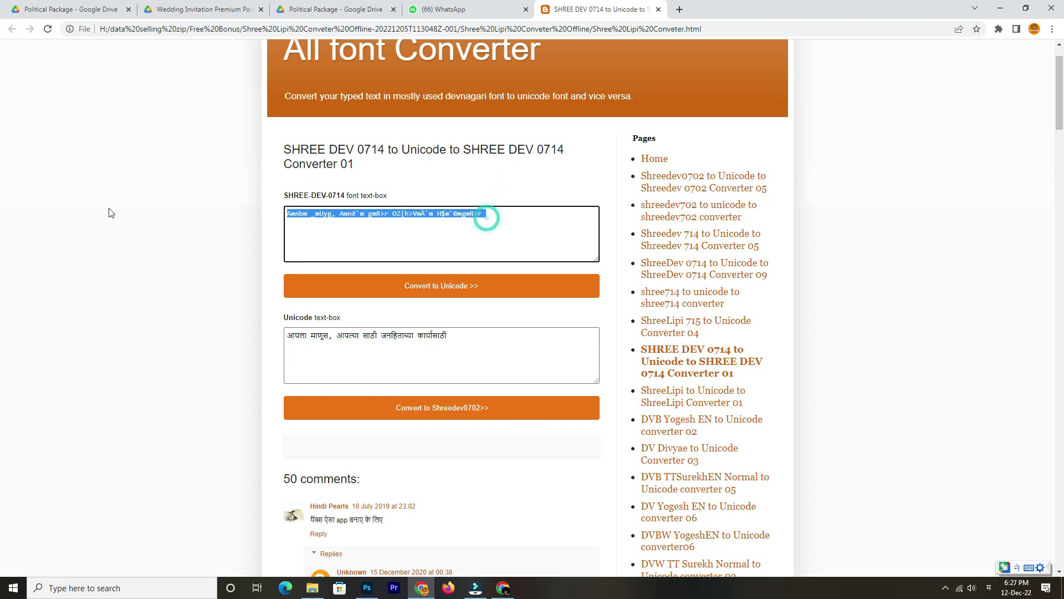
left_click(341, 236)
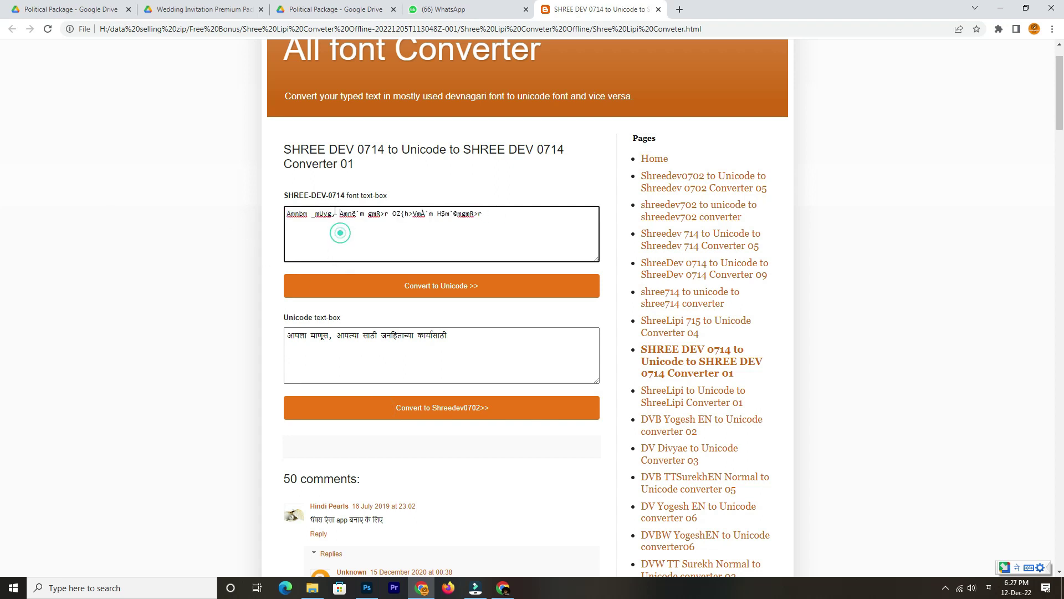
left_click_drag(335, 213, 212, 213)
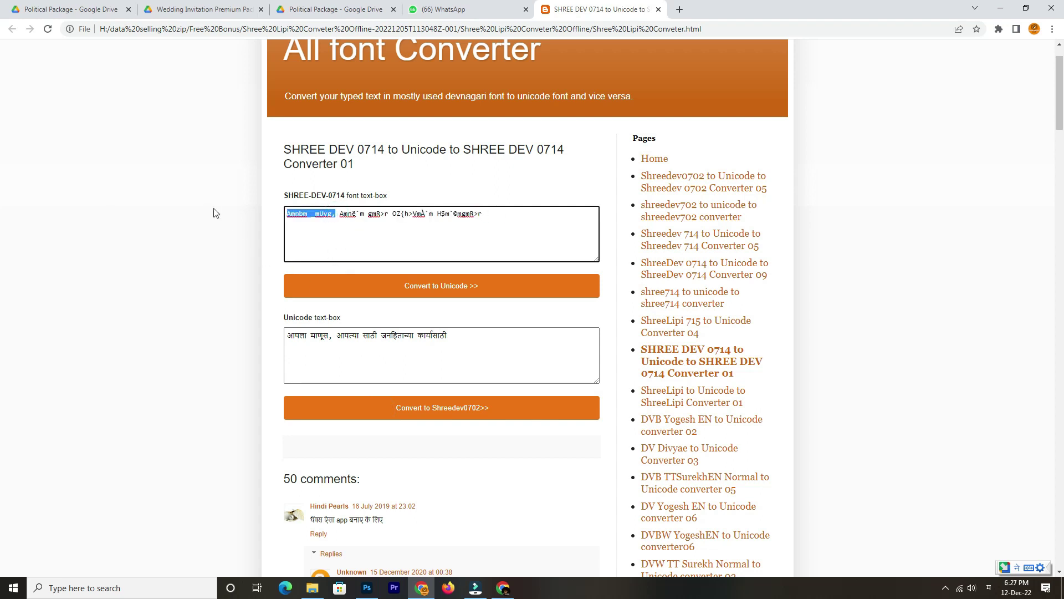
key("alt+Tab")
key("Tab")
key("Tab")
key("Tab")
key("Tab")
left_click(456, 282)
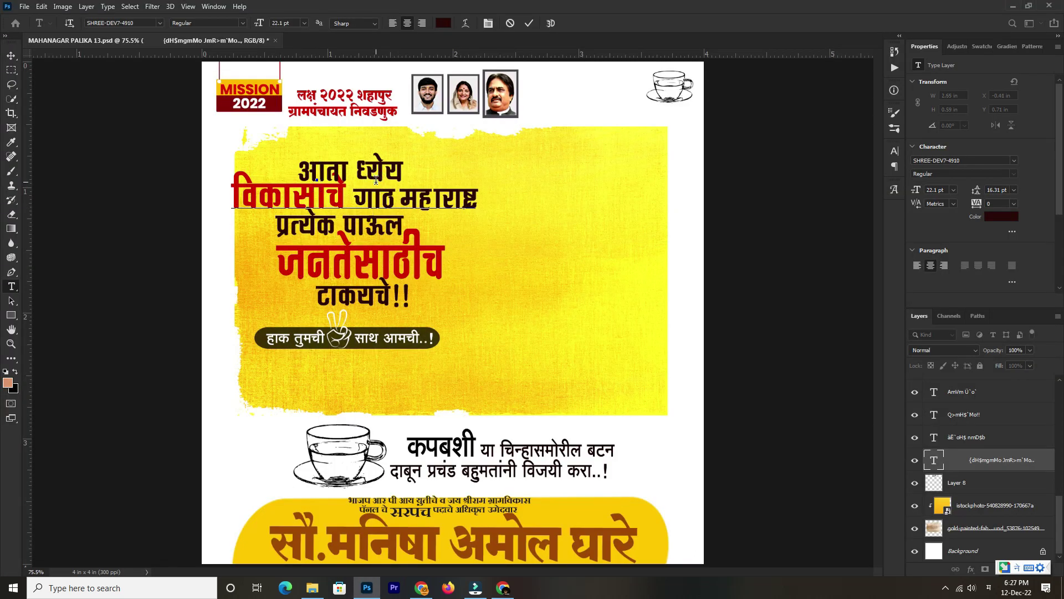
Paste आपला माणूस as the headline's first line, delete आता ध्येय, and move it up
key("ctrl+v")
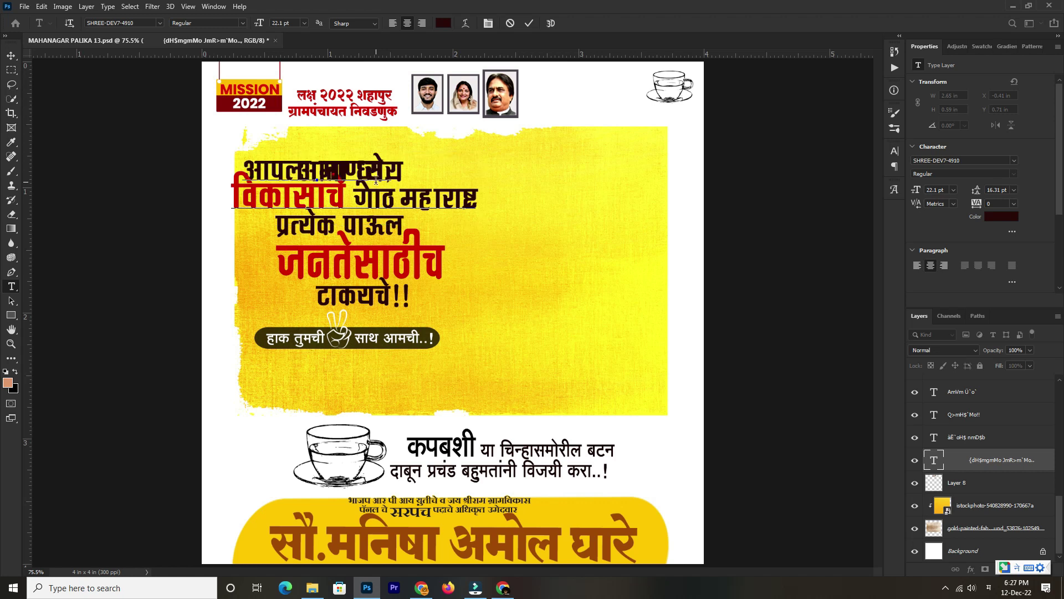
left_click_drag(378, 135, 581, 239)
left_click(11, 56)
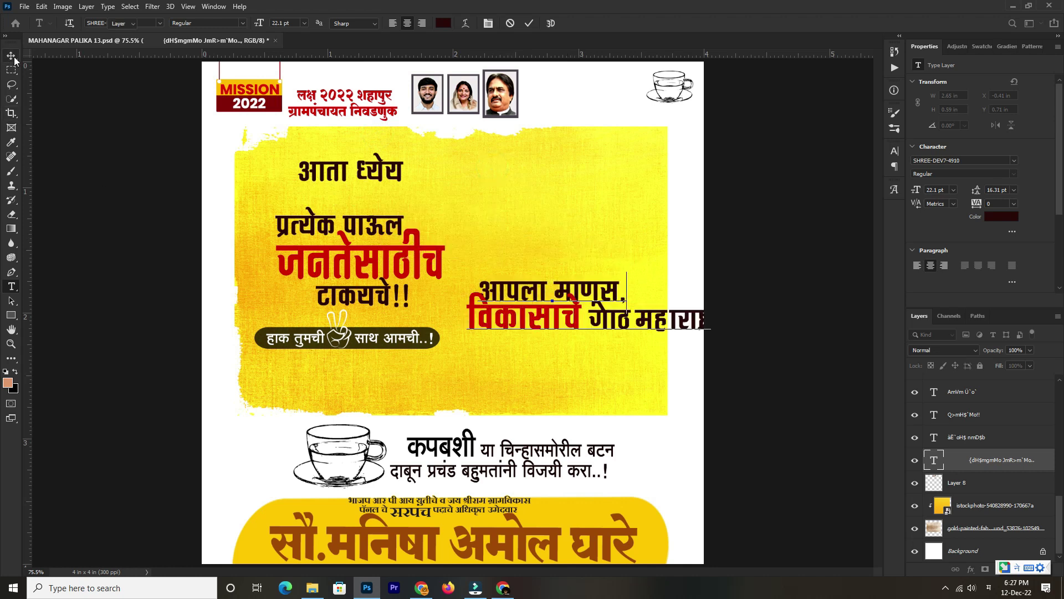
left_click(381, 164)
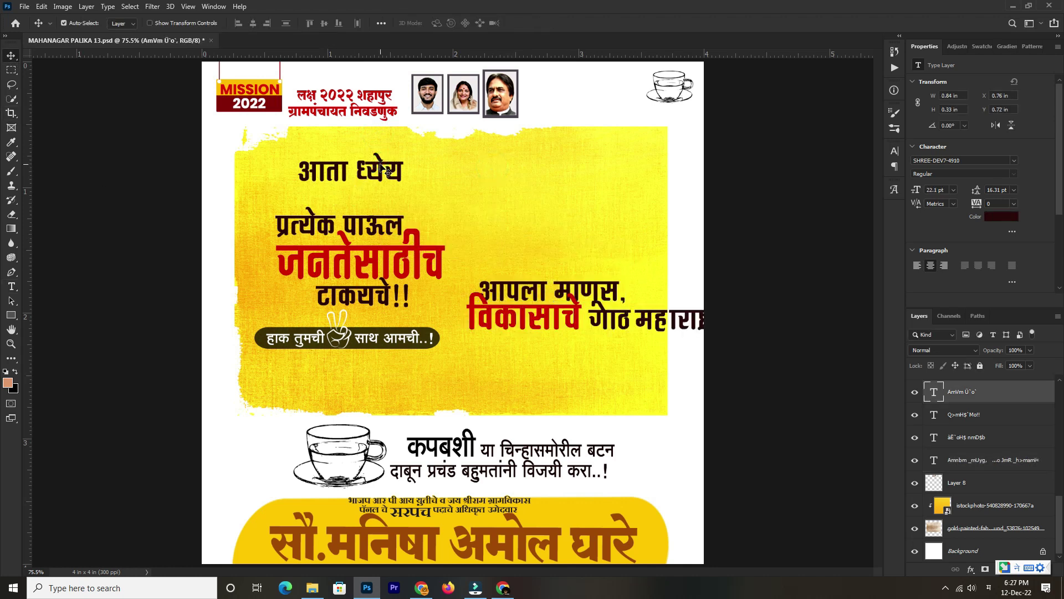
key("Delete")
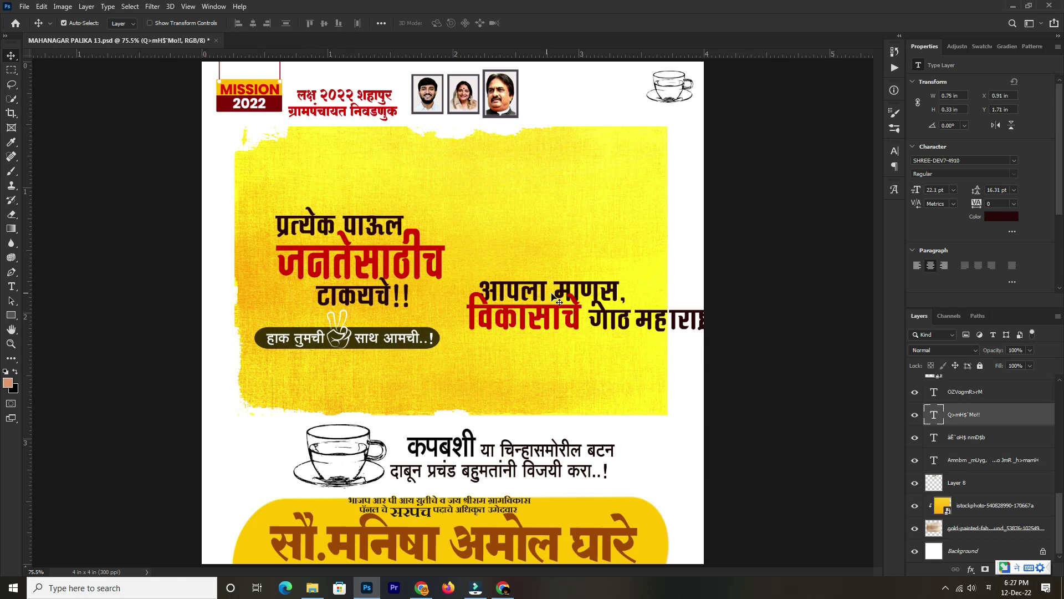
key("alt+shift")
key("alt+shift")
left_click_drag(542, 299, 329, 169)
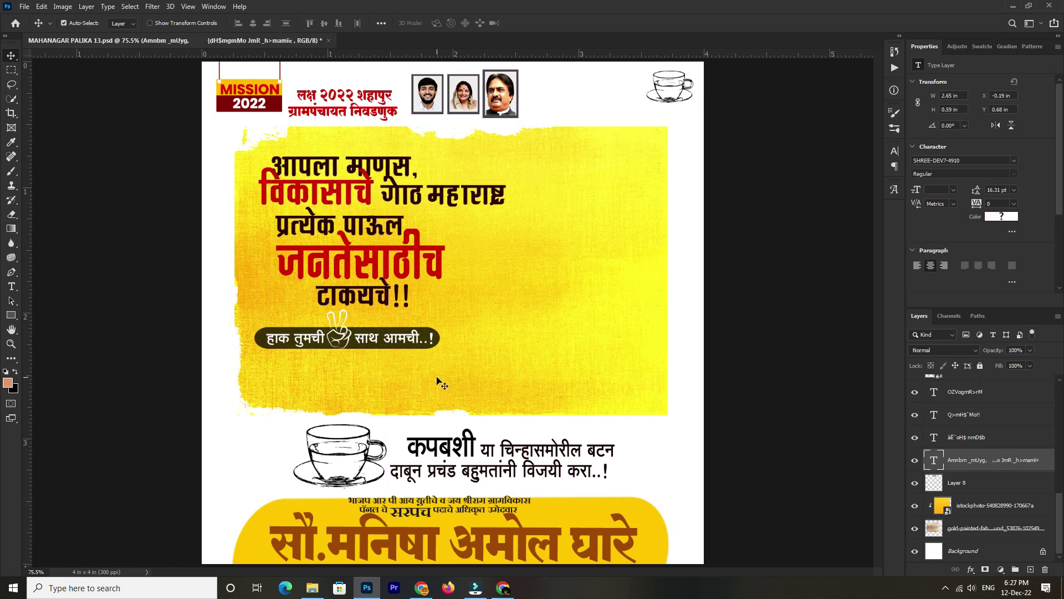
key("alt+Tab")
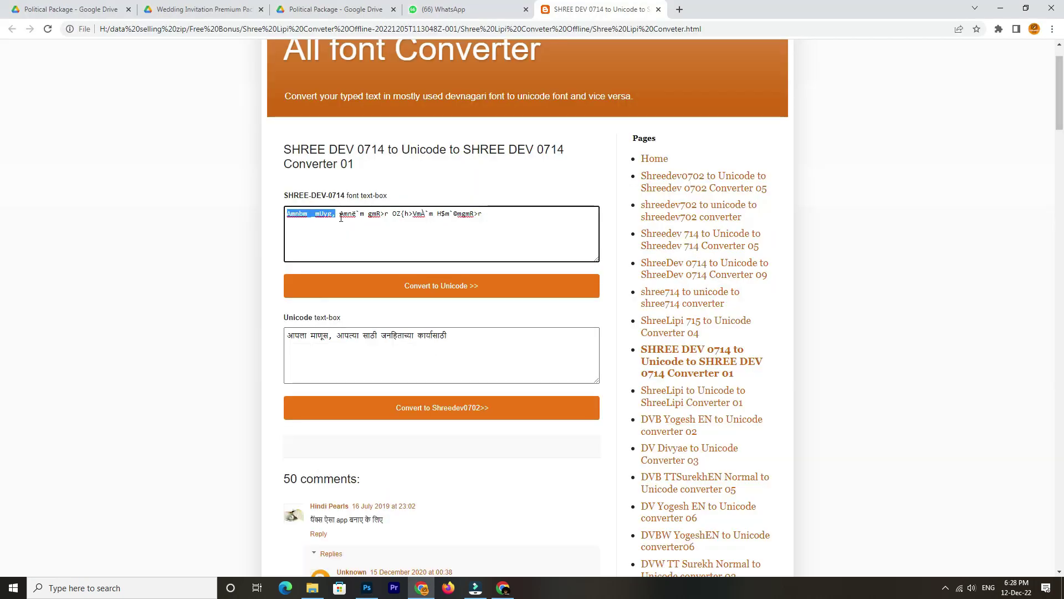
Undo the accidental text move and select the converted code 'Amnë`m gmR>r' for आपल्या साठी
left_click_drag(305, 216, 347, 215)
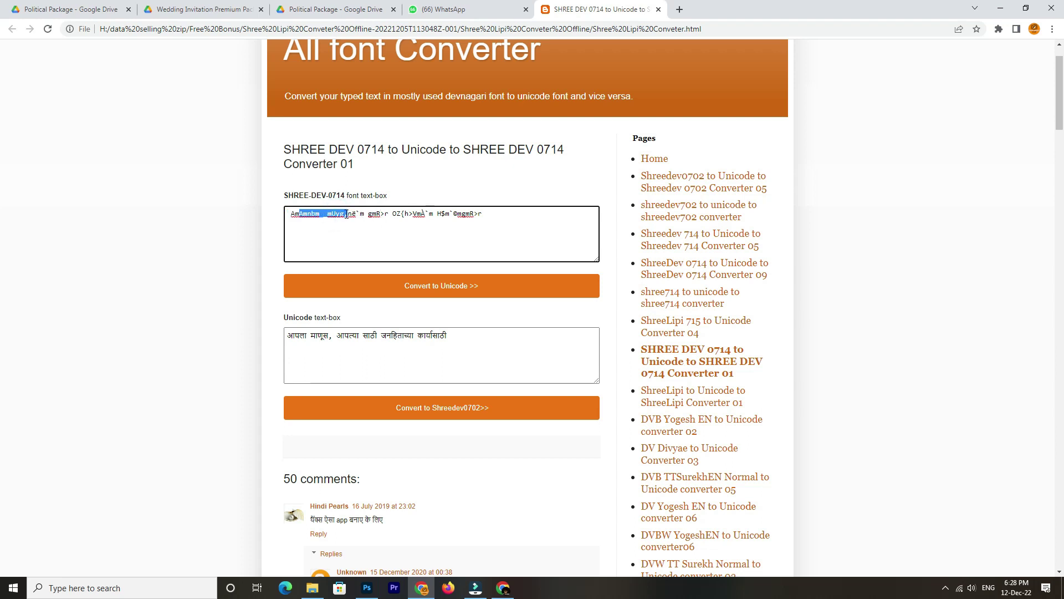
key("ctrl+z")
left_click(338, 215)
left_click_drag(341, 215, 382, 215)
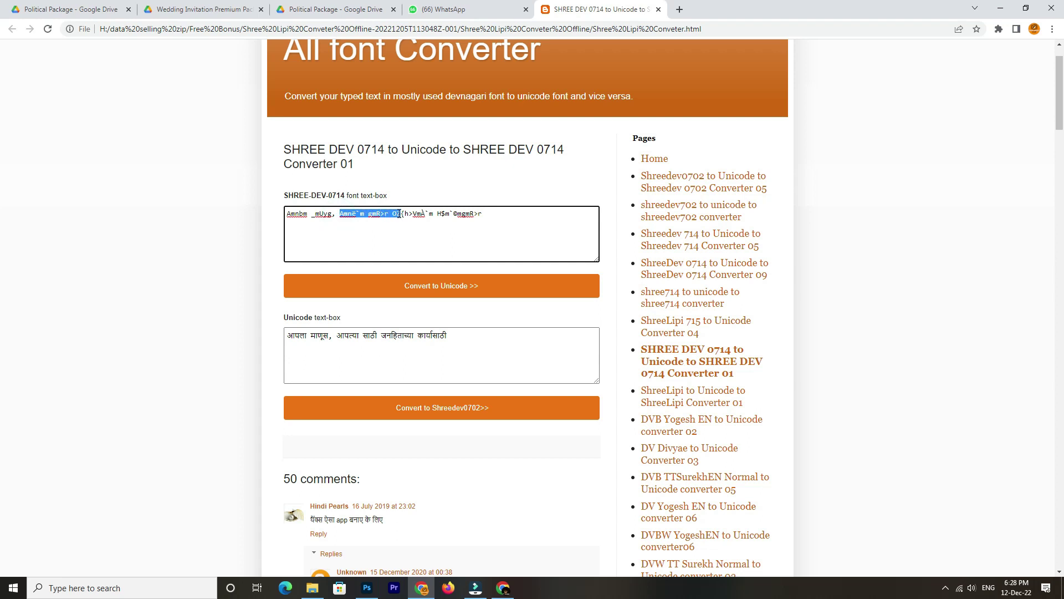
Back in Photoshop, open the poster's headline text for editing with the Type tool
key("alt+Tab")
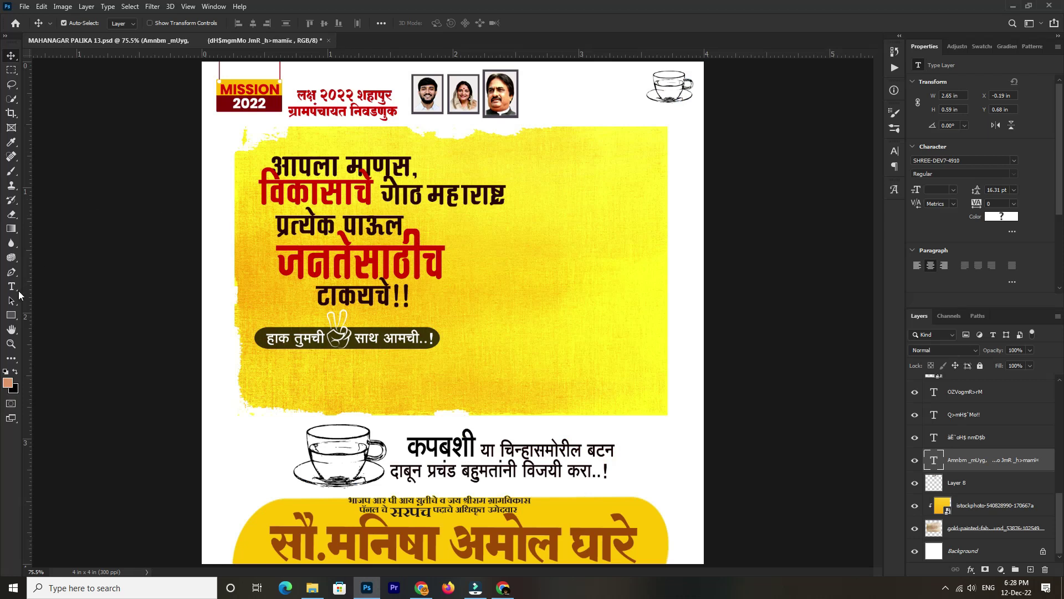
left_click(12, 287)
left_click(320, 189)
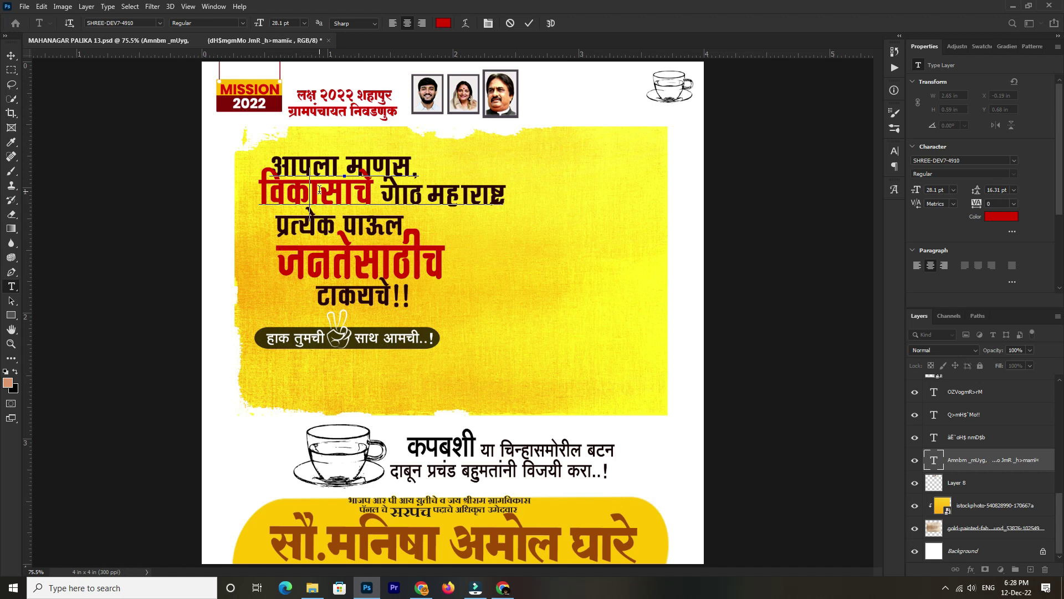
Replace the headline text with the pasted converted phrase and remove the extra word जन
key("ctrl+a")
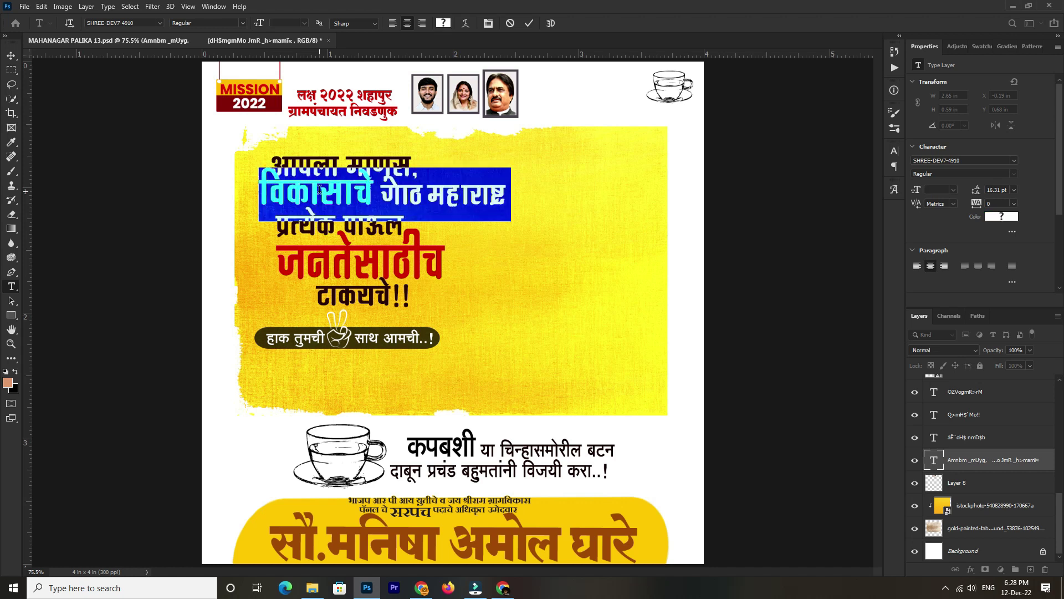
type("आपला माणूस, आपल्या साठी जन")
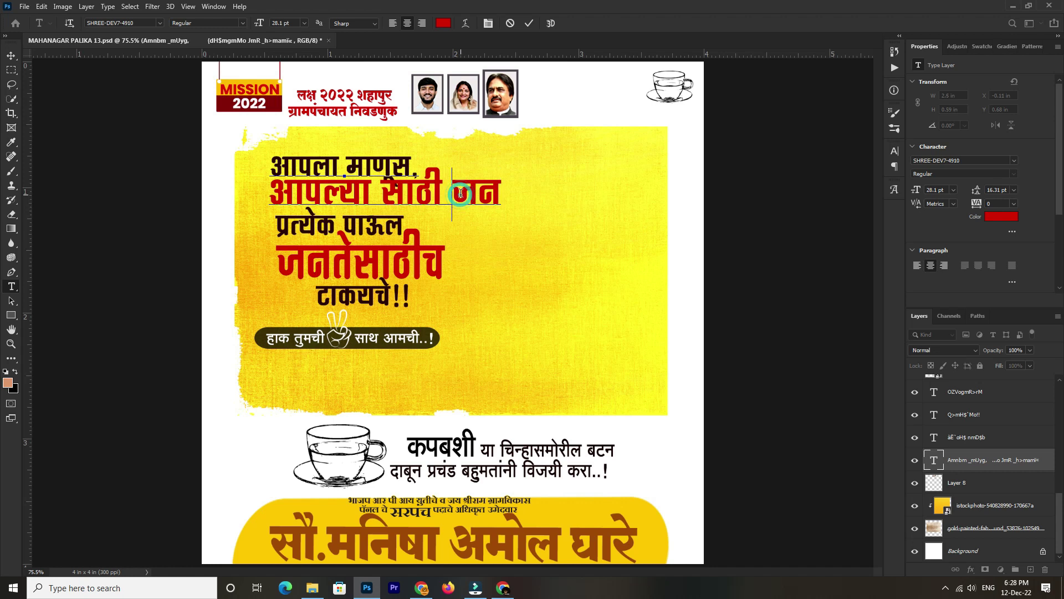
key("Delete")
key("Delete")
key("Delete")
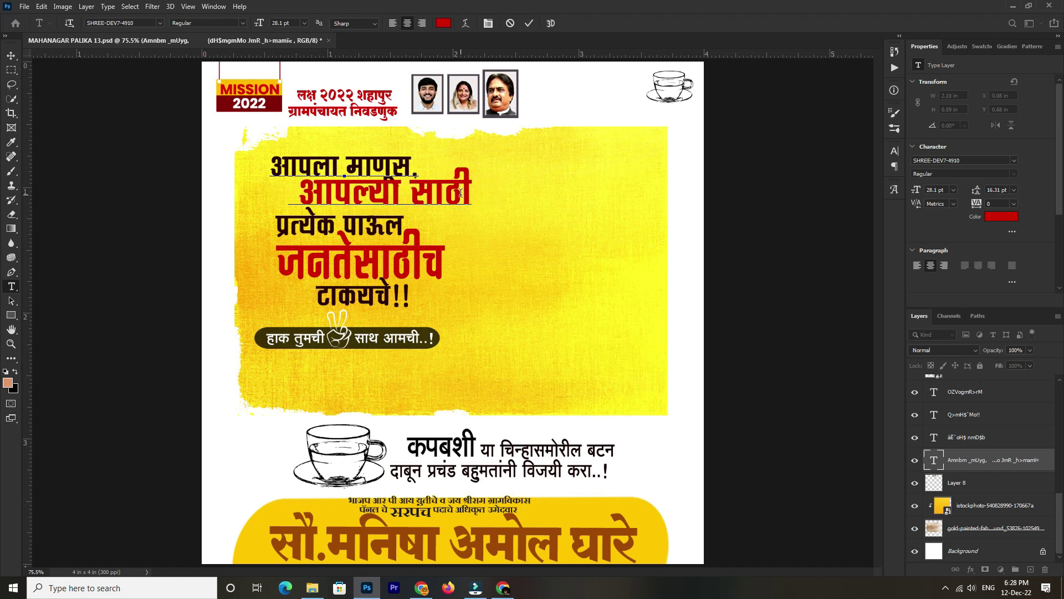
Resize the red आपल्या साठी line, tighten the leading above it, and commit the edit
key("shift+Home")
key("ctrl+shift+comma")
key("ctrl+shift+comma")
key("ctrl+shift+comma")
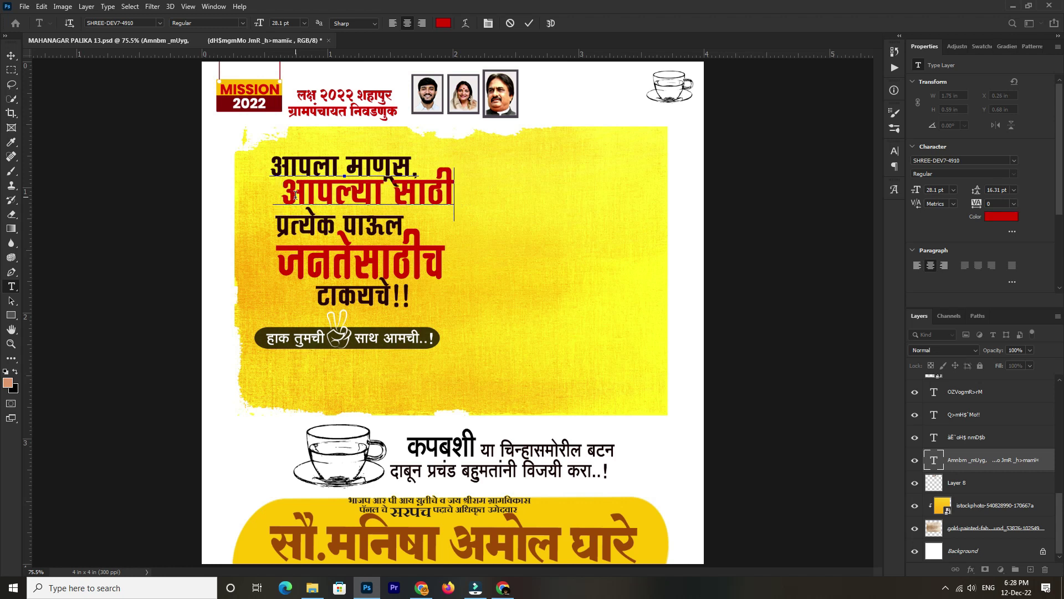
key("shift+Home")
key("ctrl+shift+period")
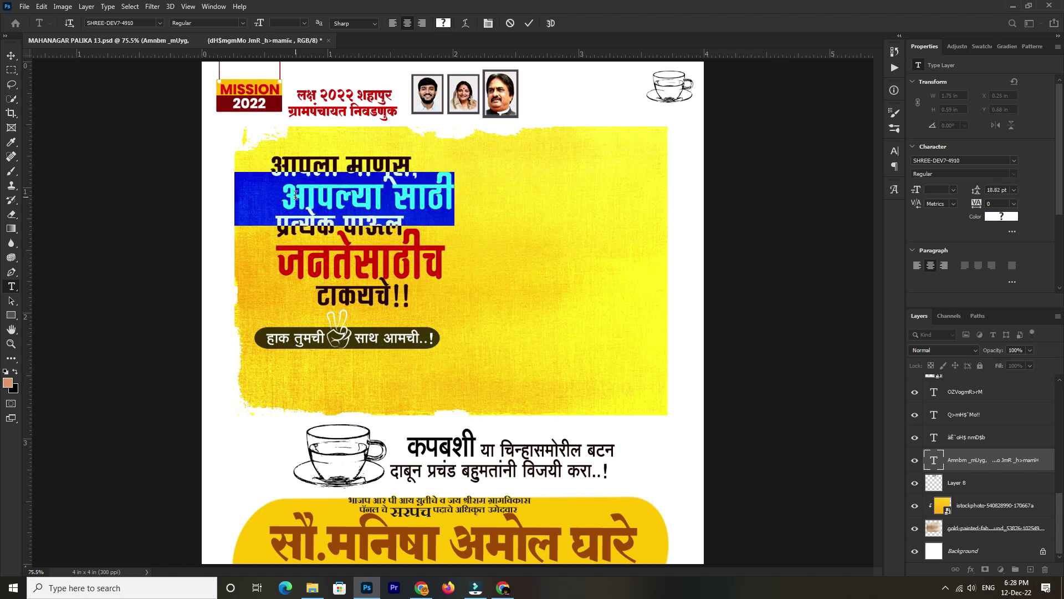
key("alt+Up")
key("alt+Up")
key("alt+Up")
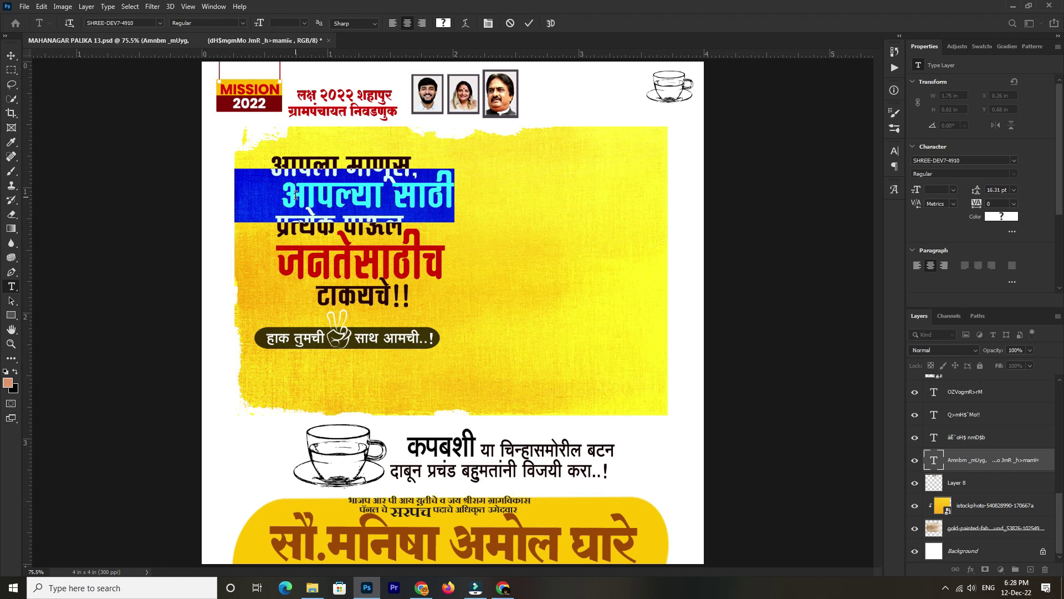
left_click(327, 184)
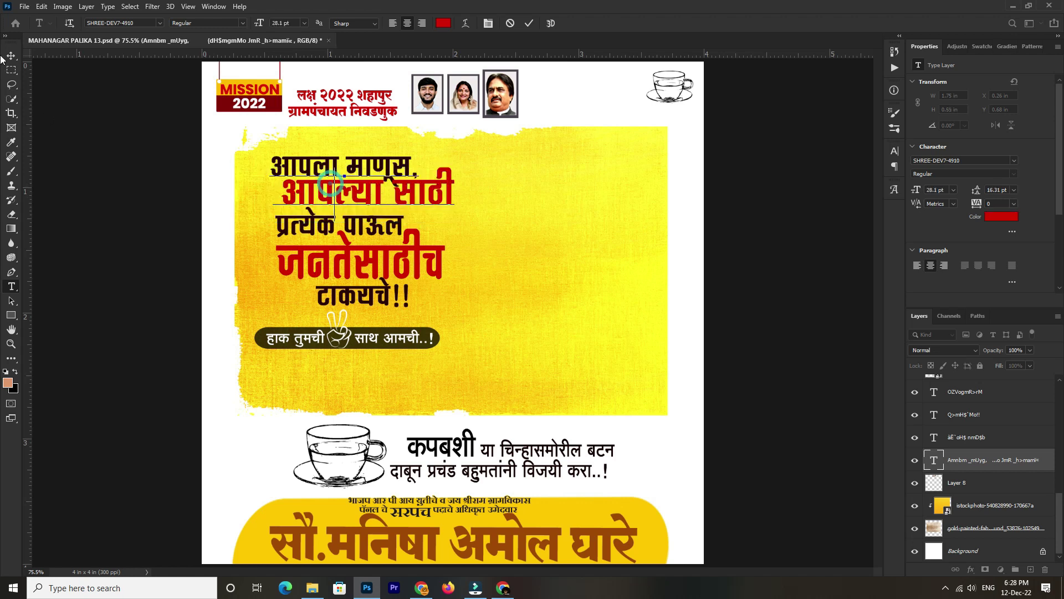
left_click(11, 55)
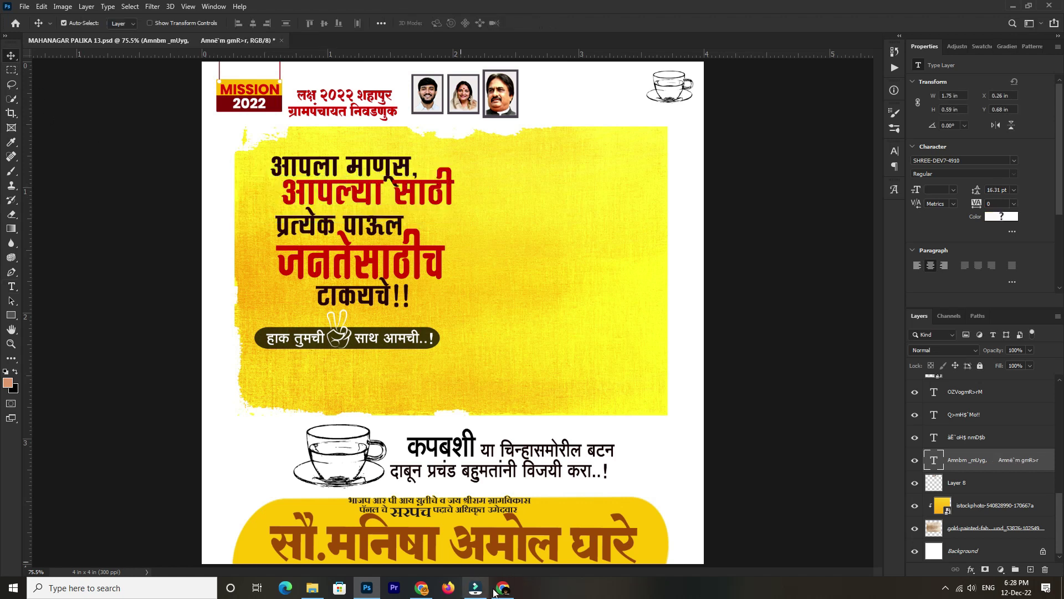
left_click(363, 272)
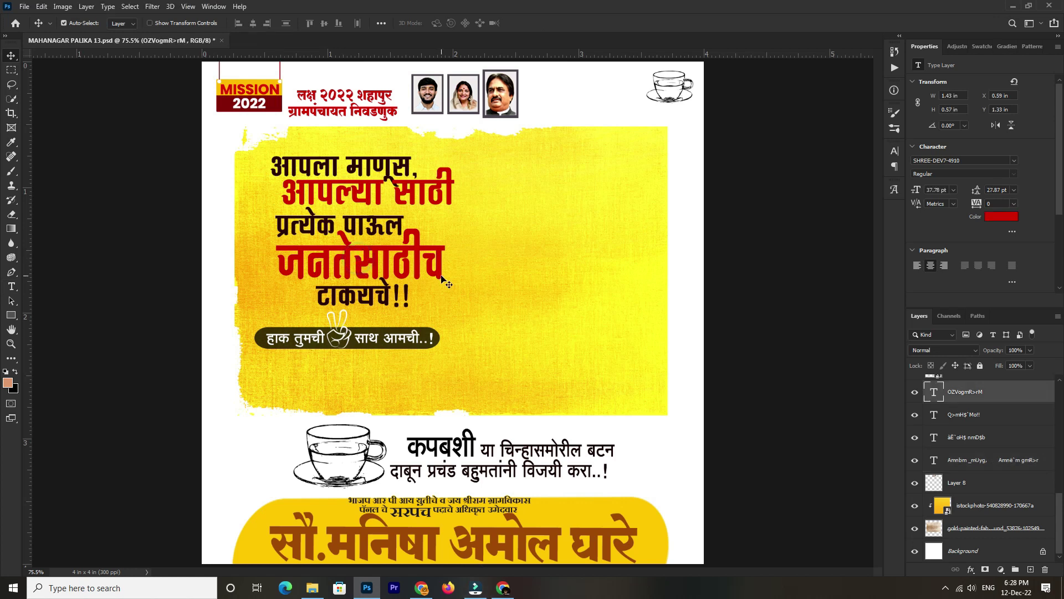
Delete the जनतेसाठीच and प्रत्येक पाऊल lines and move टाकयचे!! up under आपल्या साठी
key("Delete")
left_click(366, 231)
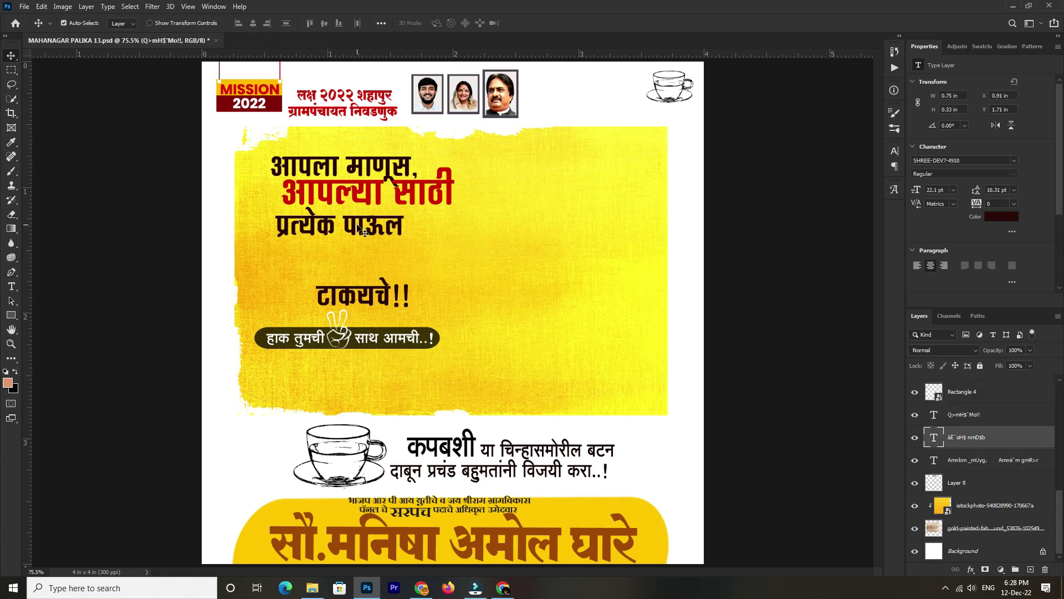
key("Delete")
left_click_drag(379, 302, 356, 232)
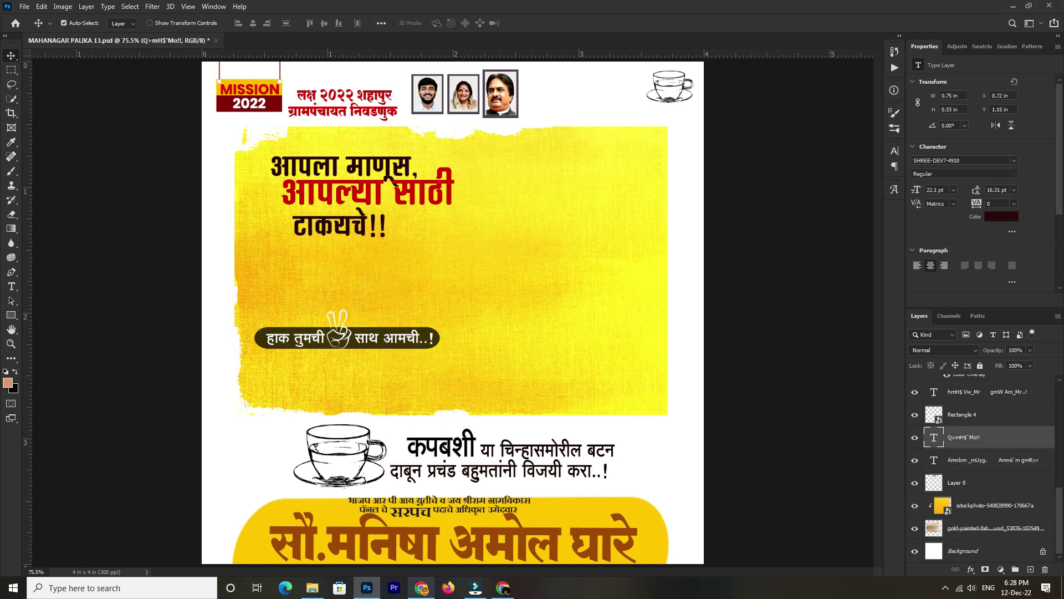
Copy the converted code for जनहिताच्या कार्यासाठी from Chrome and select the whole टाकयचे!! line
left_click(422, 588)
left_click(403, 213)
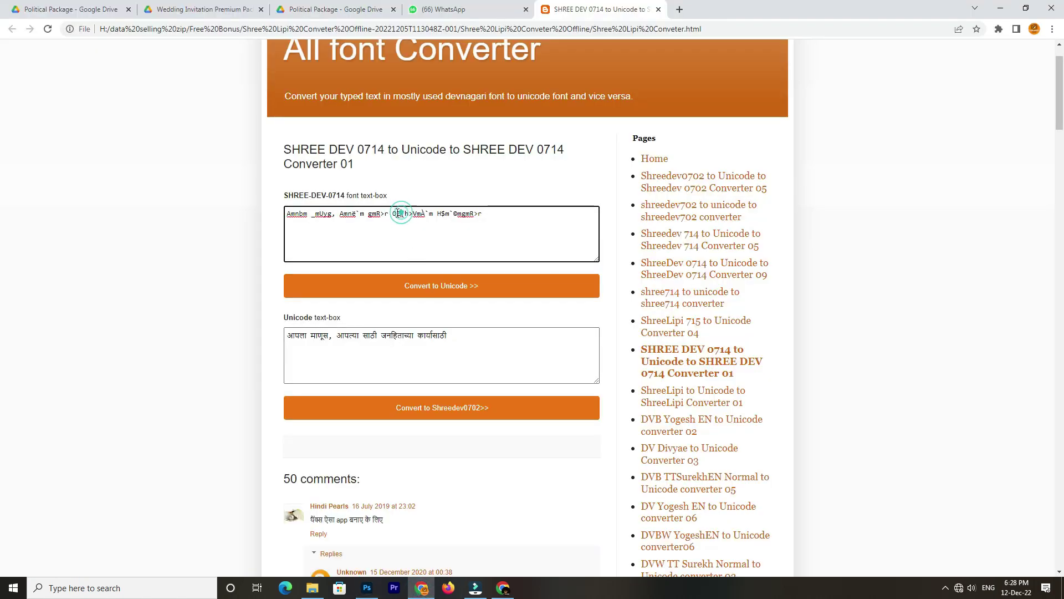
left_click(552, 207, "shift")
key("alt+Tab")
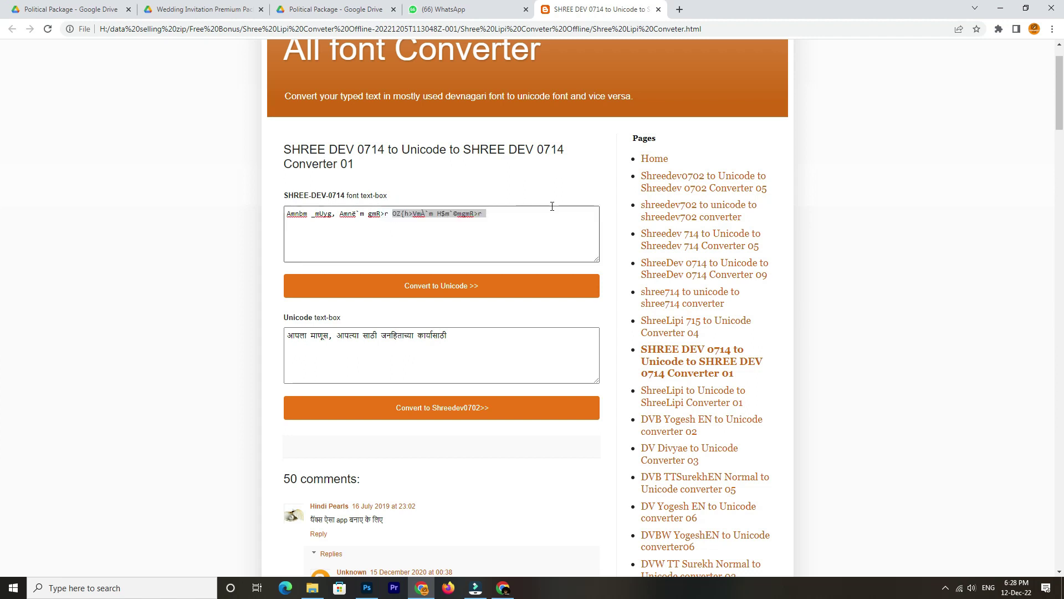
key("t")
left_click(347, 226)
key("ctrl+a")
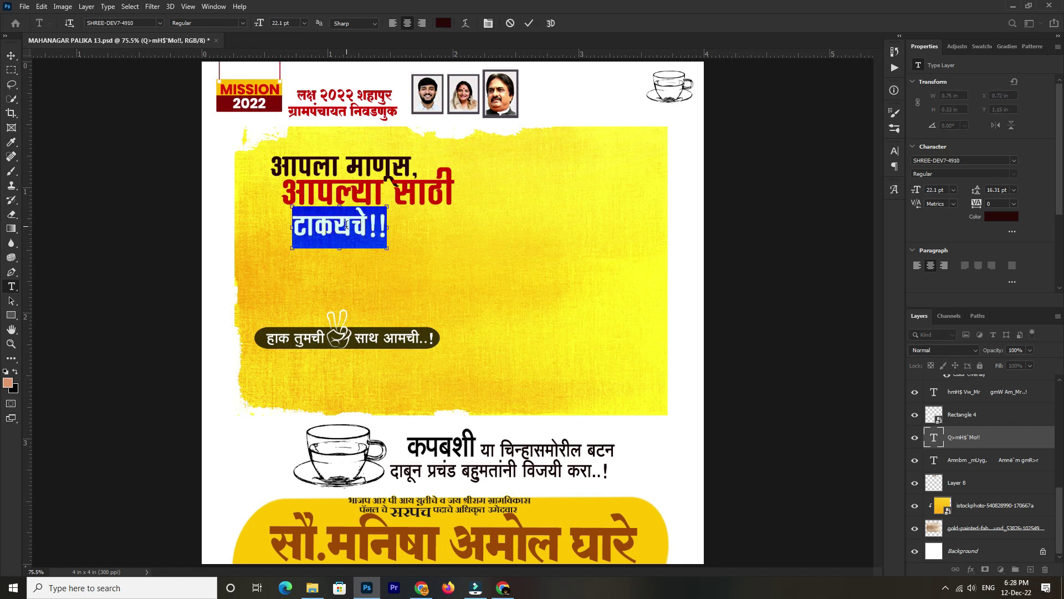
Paste जनहिताच्या कार्यासाठी, break it onto two lines, and place it under आपल्या साठी
type("जनहिताच्या कार्यासाठी")
left_click_drag(366, 195, 394, 231)
left_click(394, 231)
key("BackSpace")
key("Return")
left_click_drag(417, 203, 366, 187)
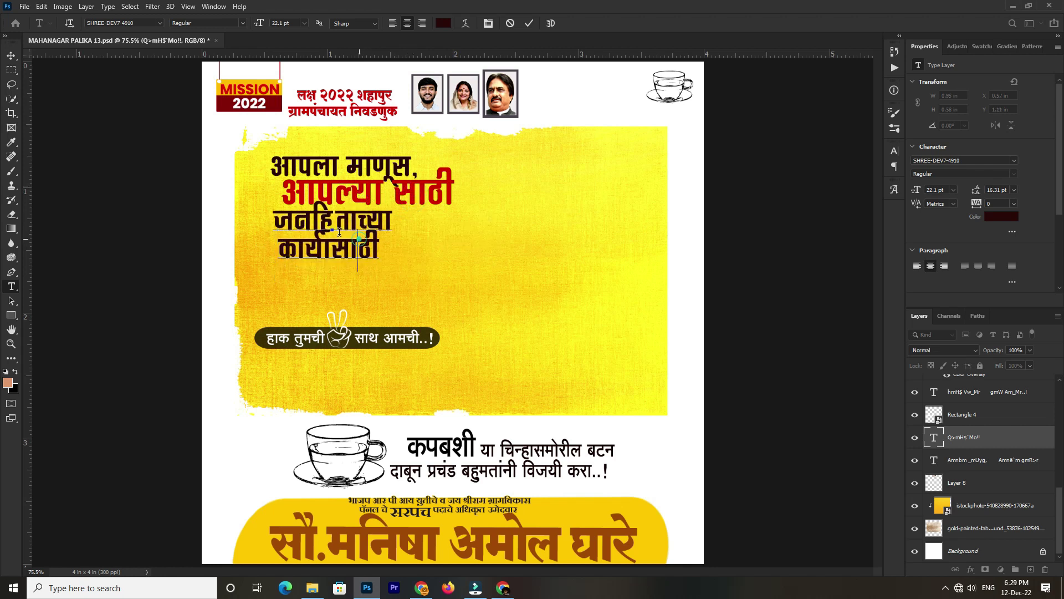
Enlarge the जनहिताच्या line to 36 pt and nudge the text block into position
left_click_drag(274, 221, 406, 215)
left_click_drag(258, 23, 350, 51)
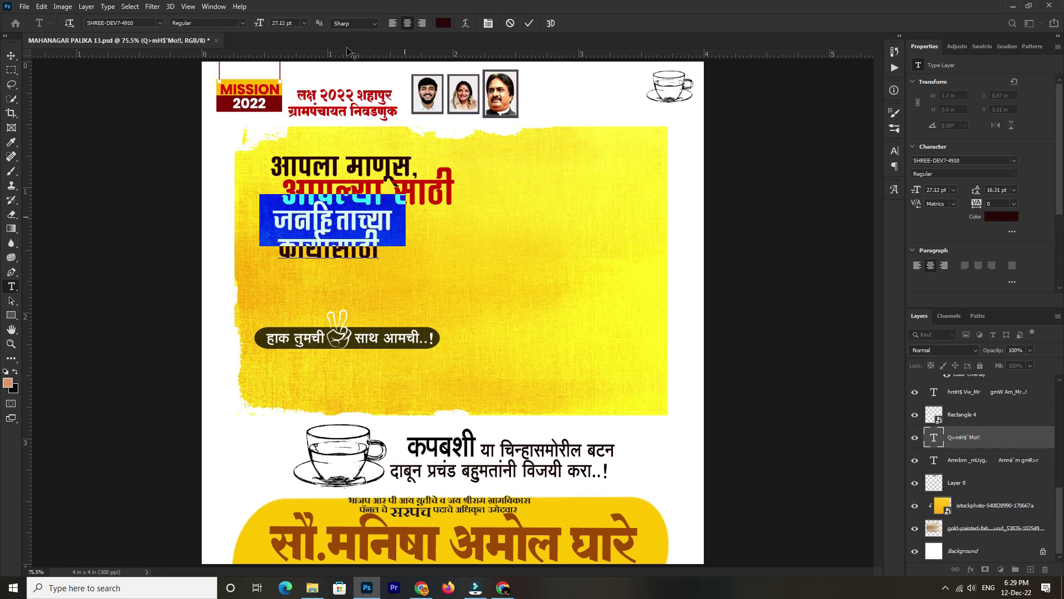
left_click(303, 24)
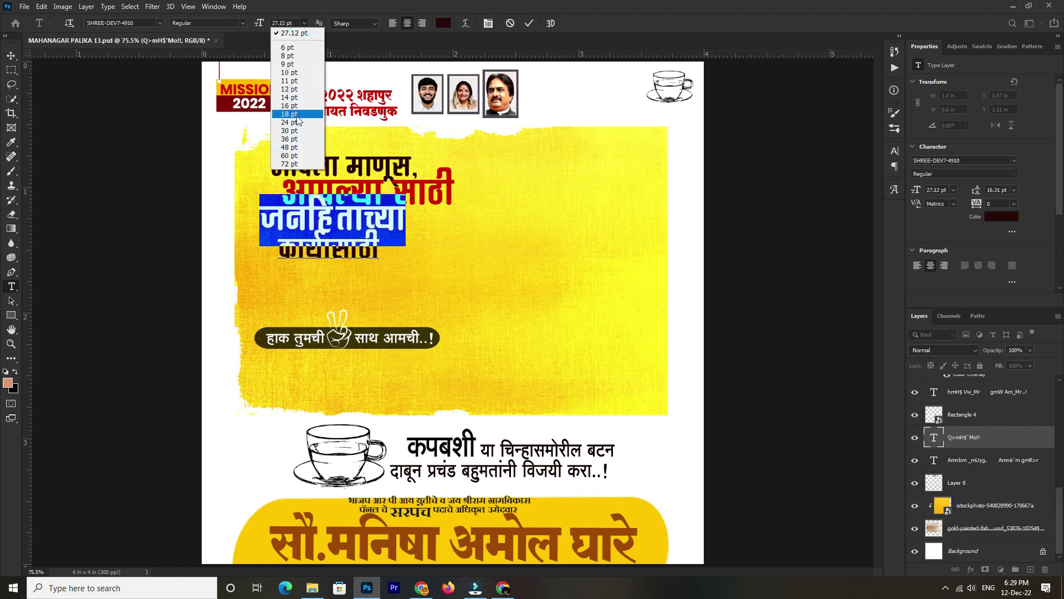
left_click(297, 138)
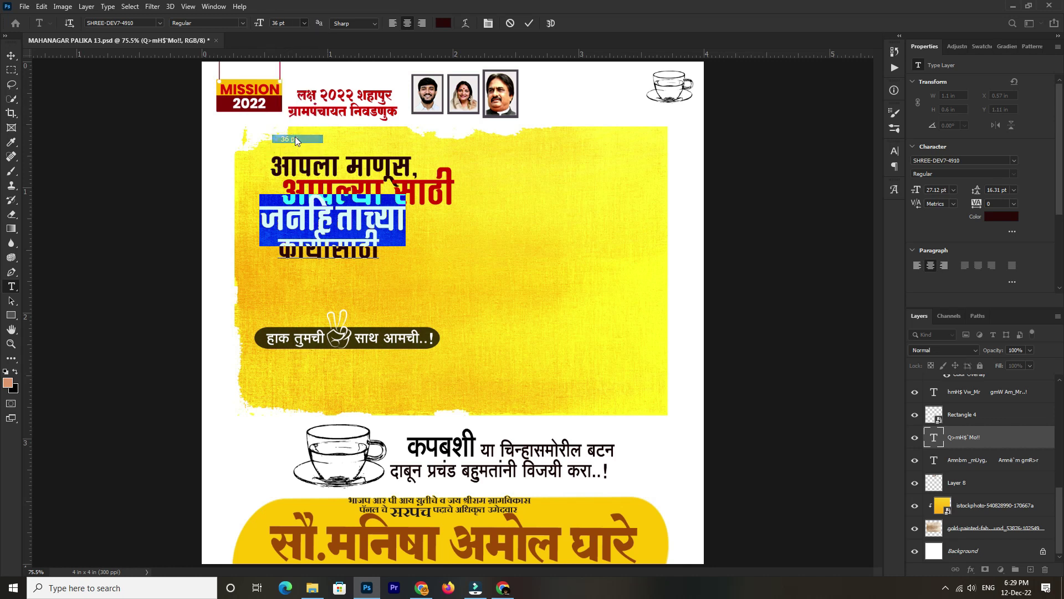
left_click(339, 131)
mouse_move(350, 141)
left_mouse_down()
mouse_move(365, 151)
mouse_move(355, 160)
left_mouse_up()
Colour जनहिताच्या red d40000, sampled from साठी, and commit the headline edit
left_click(251, 229)
left_click_drag(251, 228, 443, 235)
left_click(443, 24)
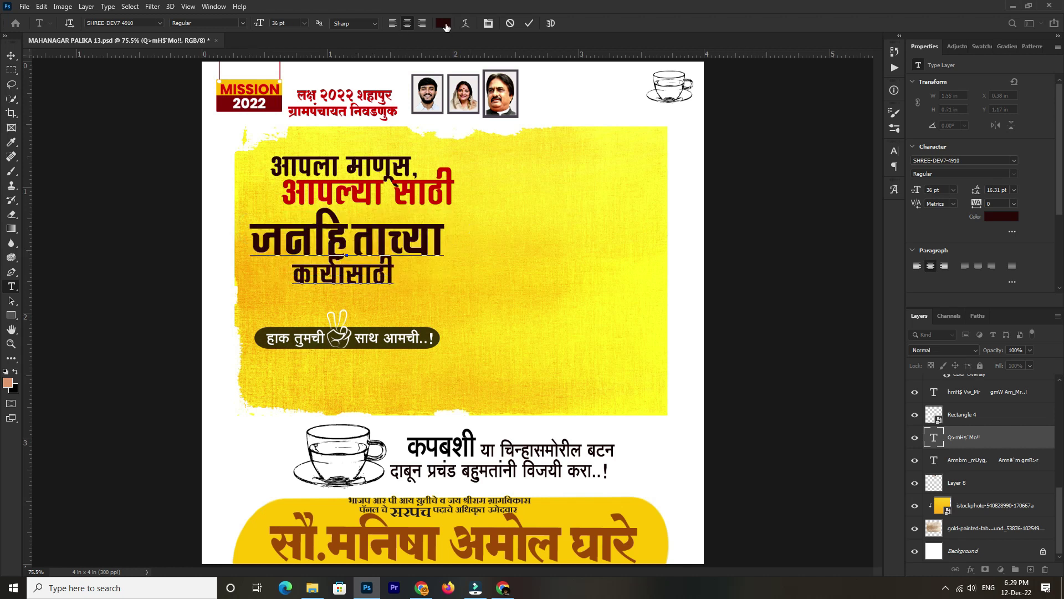
left_click(694, 236)
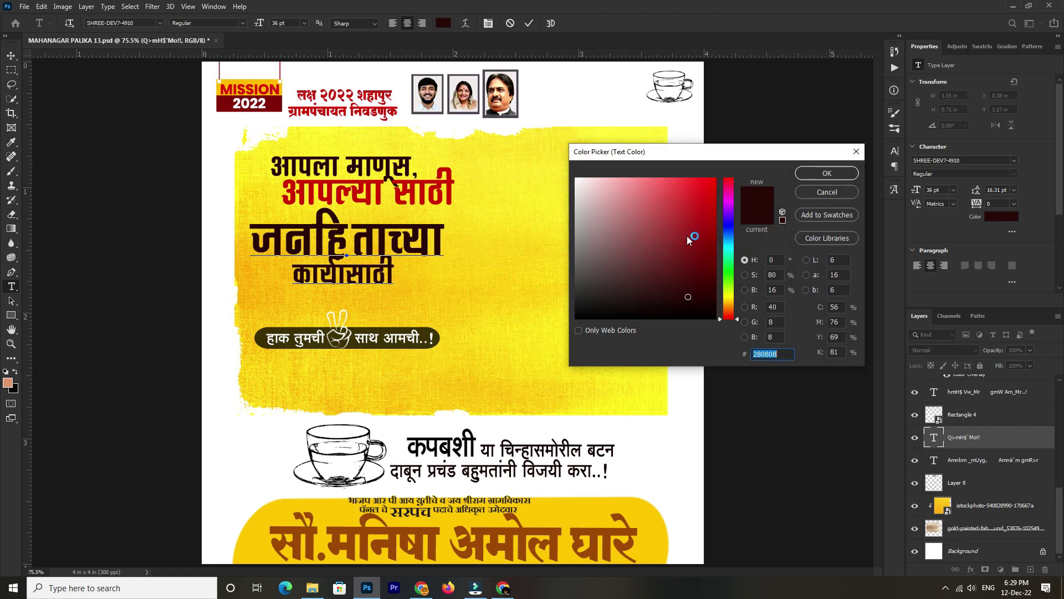
left_click(430, 189)
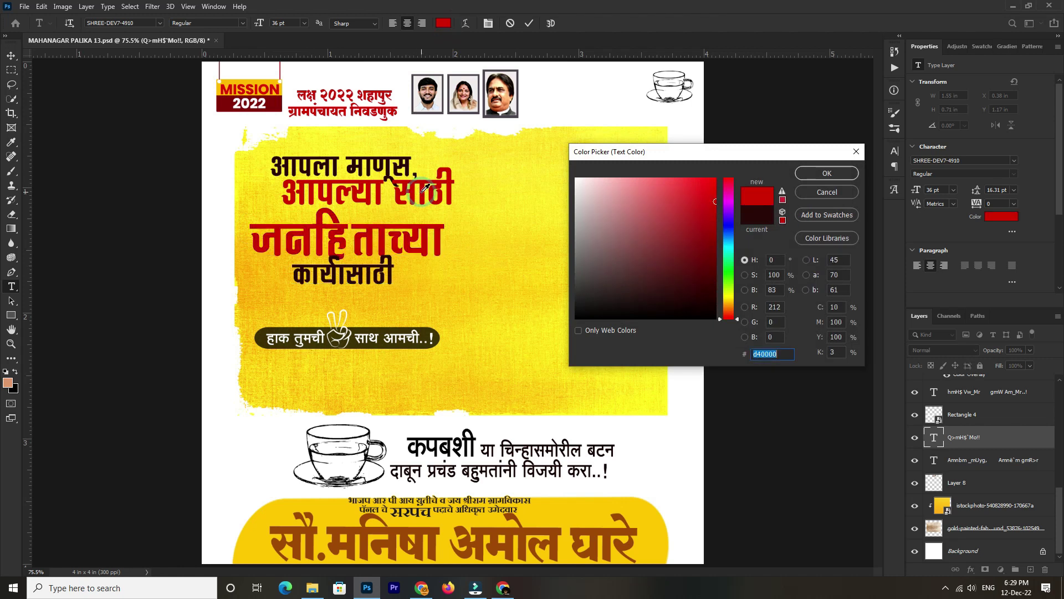
left_click(825, 171)
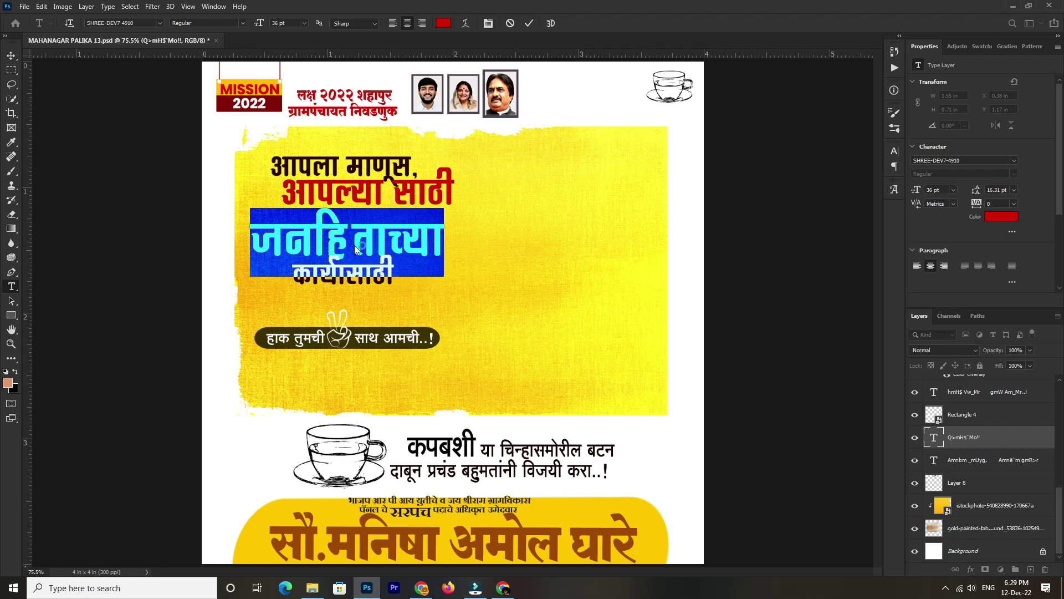
left_click(11, 56)
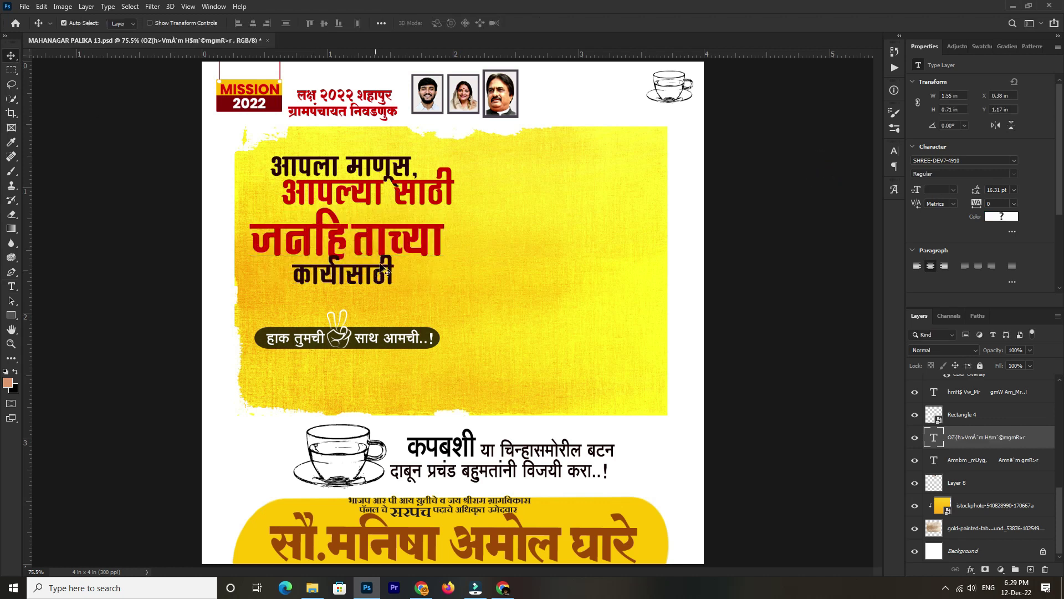
scroll(444, 310, "down", 1)
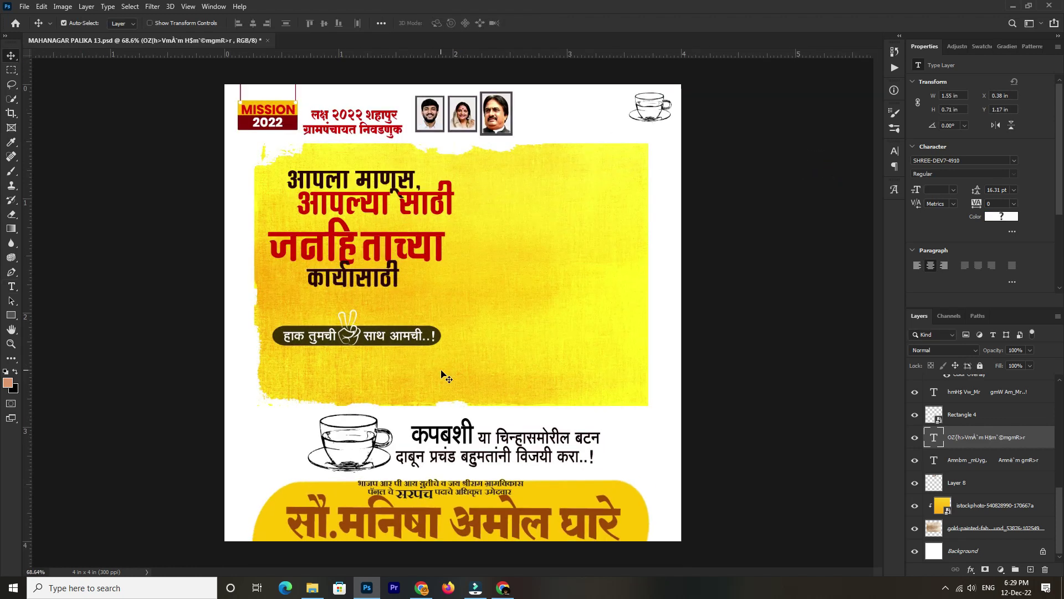
Put the text cursor in the candidate's name line at the bottom of the poster, then bring up Chrome
left_click(11, 286)
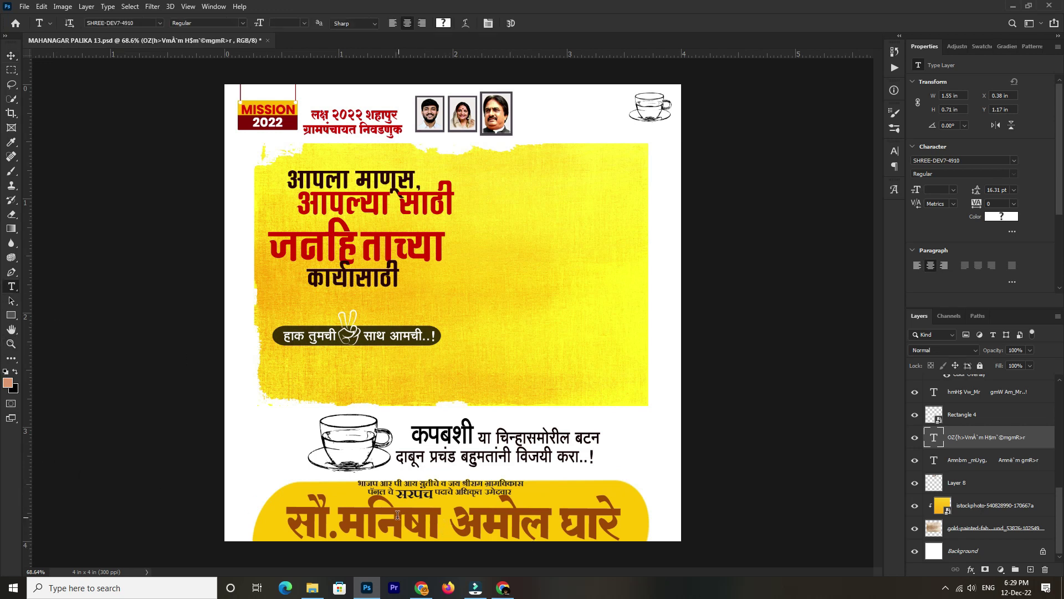
left_click(398, 515)
left_click_drag(334, 510, 483, 510)
left_click(427, 511)
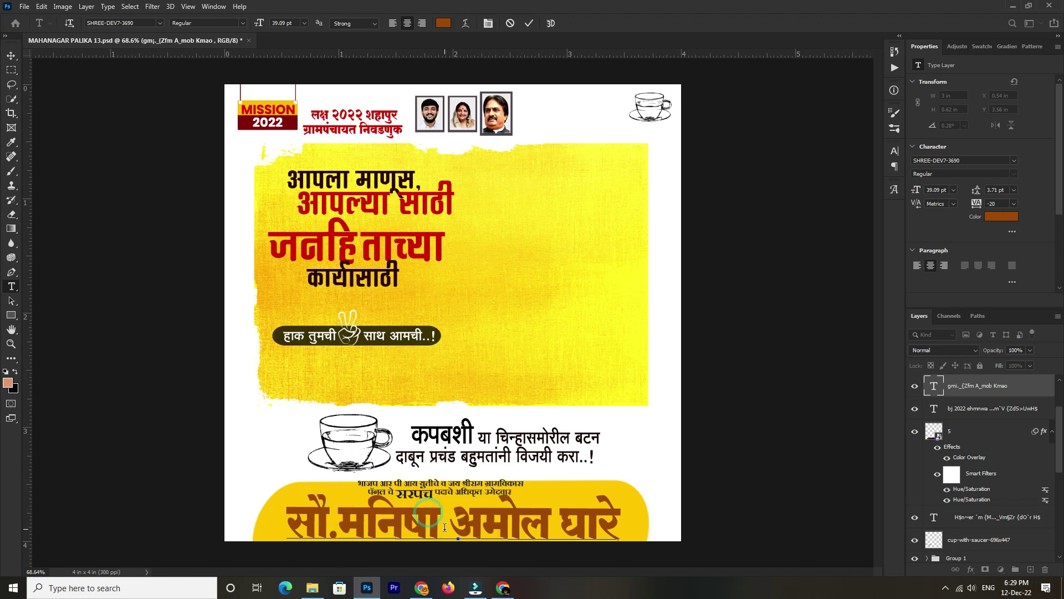
left_click(405, 515)
left_click(503, 587)
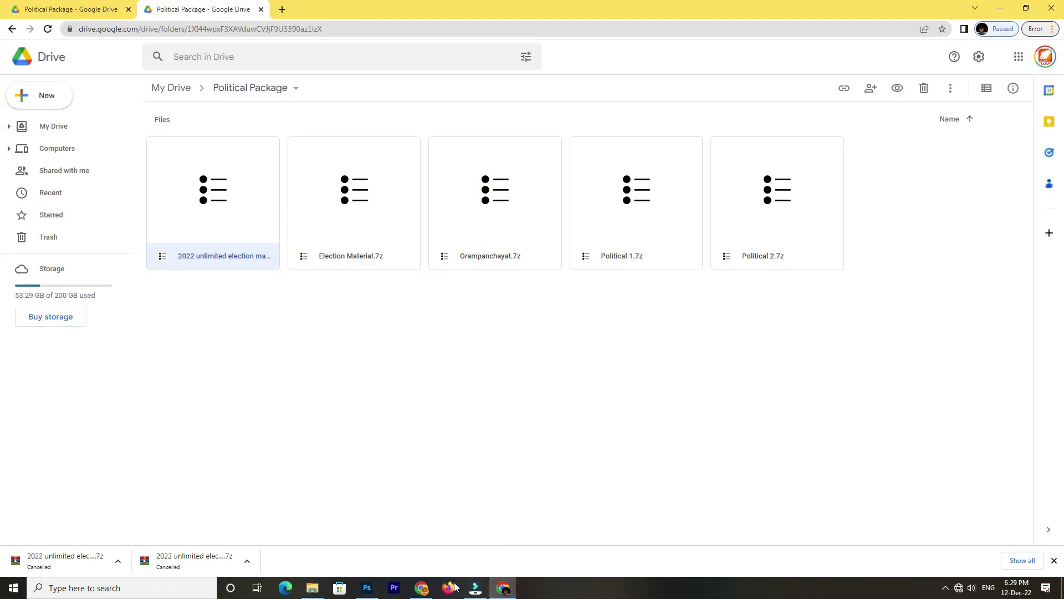
Replace the converter's Unicode text with the new candidate name typed in Marathi transliteration
left_click(422, 587)
left_click(437, 339)
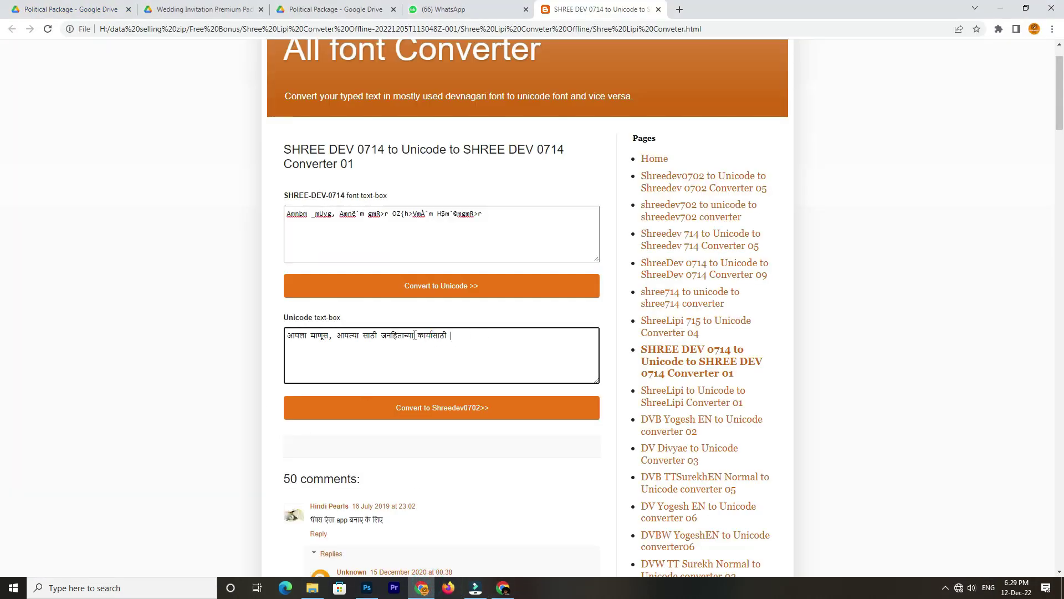
triple_click(466, 335)
key("ctrl+c")
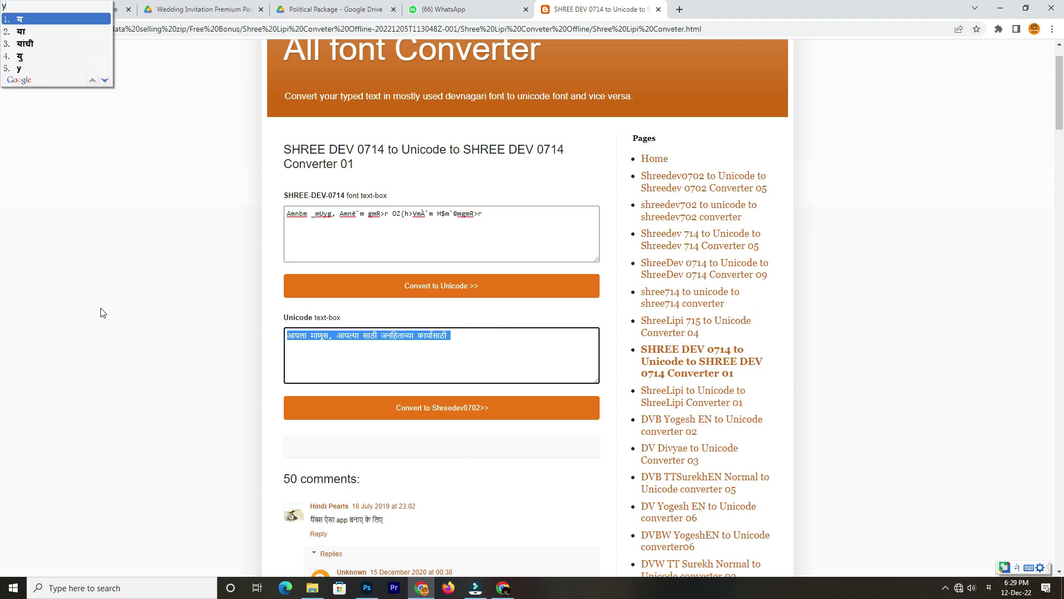
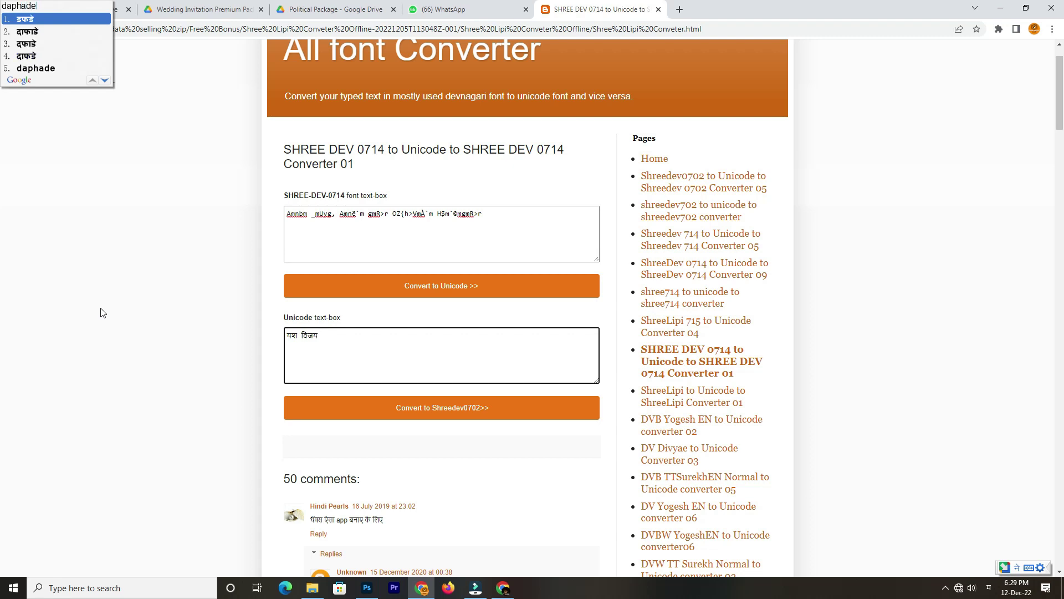
Convert the name to SHREE-DEV code and select the result for pasting into Photoshop
left_click(361, 407)
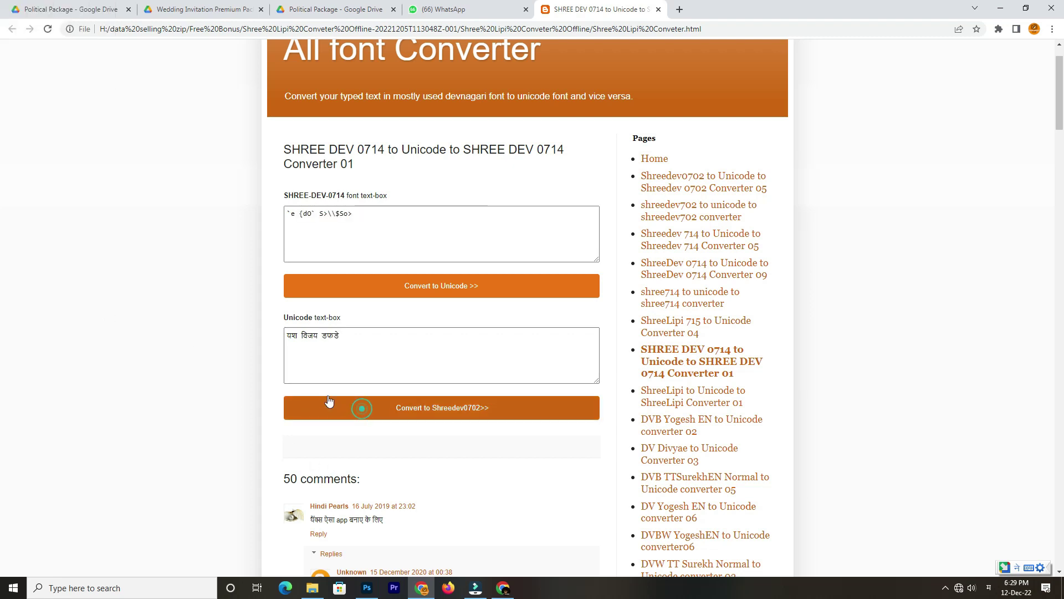
triple_click(339, 215)
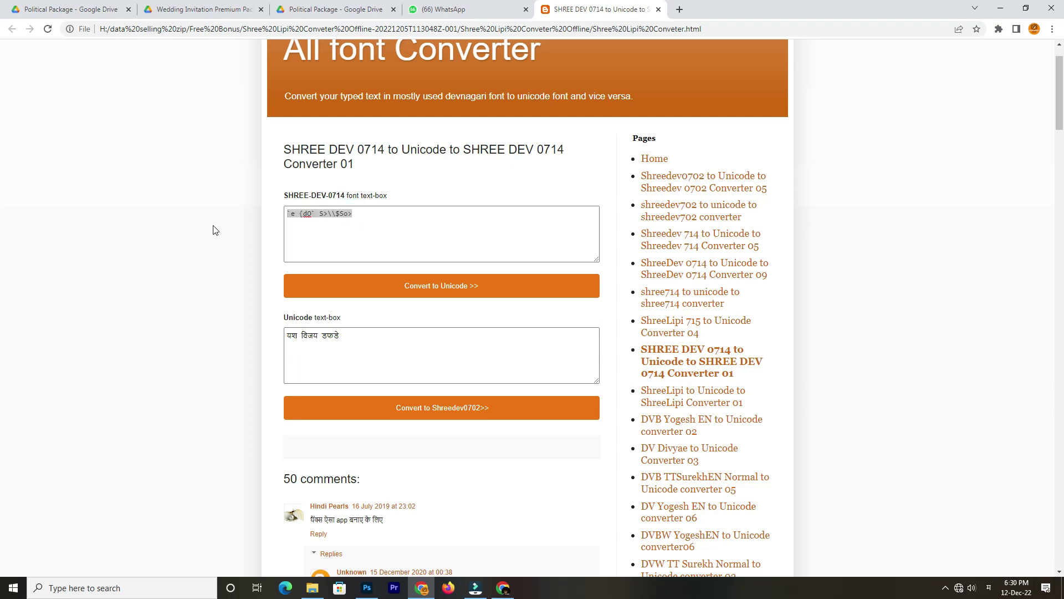
key("alt+Tab")
key("alt+Tab")
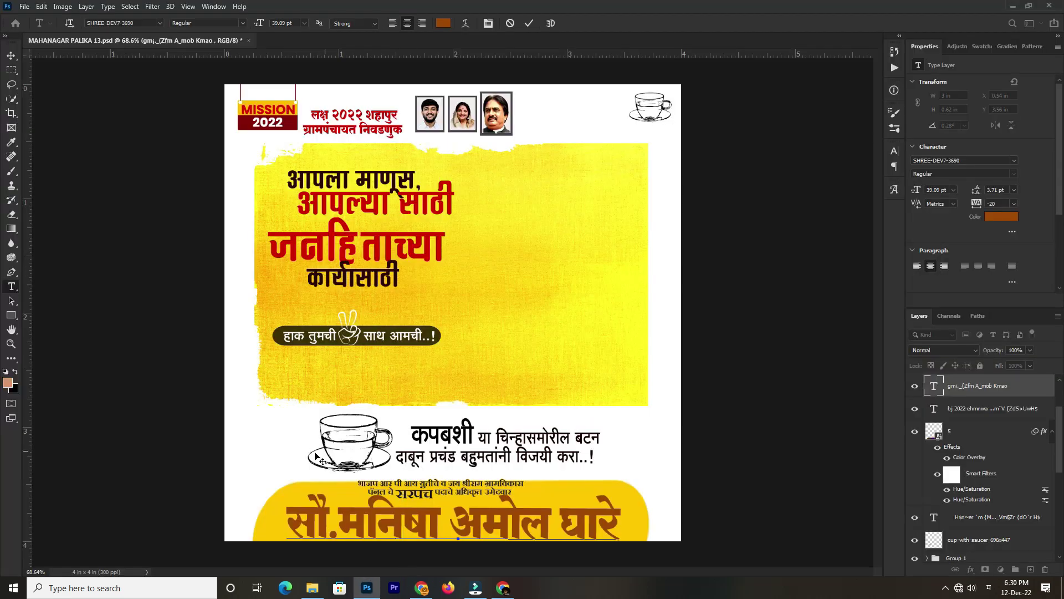
Paste the converted new name over the candidate's name line and commit it
triple_click(426, 505)
key("ctrl+v")
left_click(457, 467)
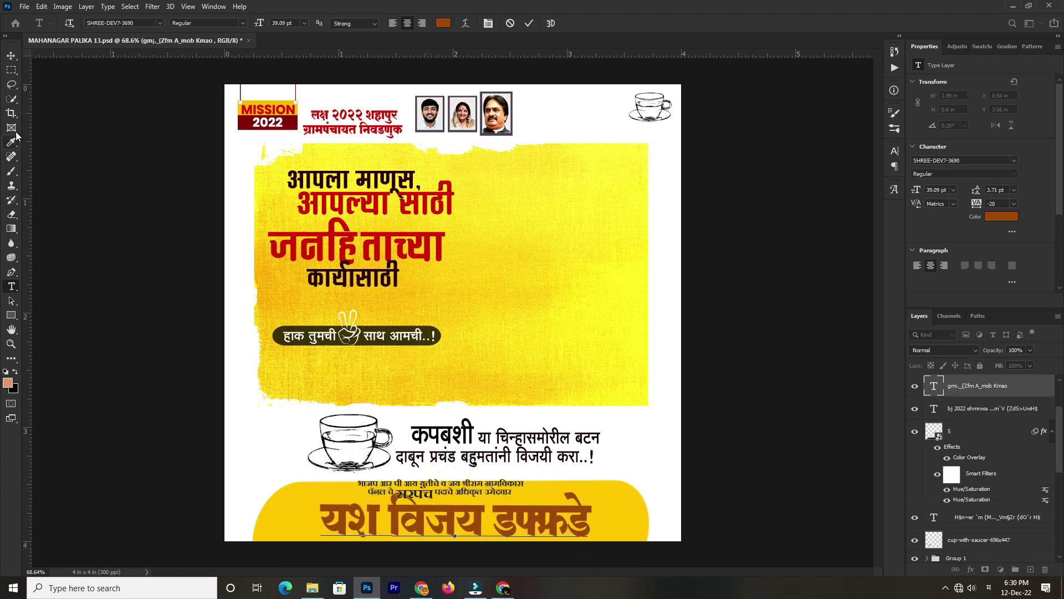
left_click(11, 56)
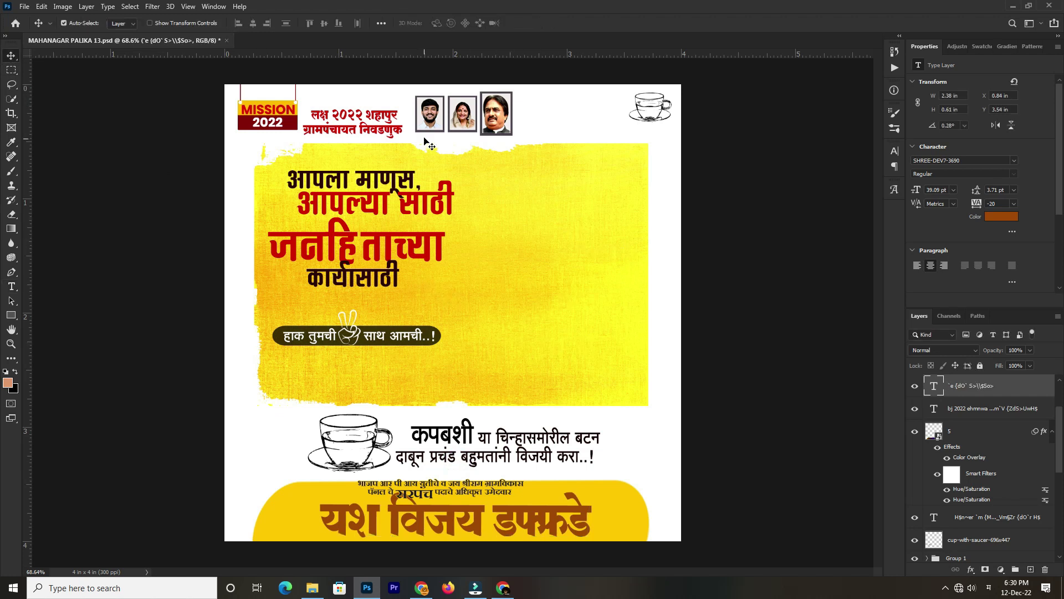
Close MAHANAGAR PALIKA 13.psd without saving and minimize Photoshop
left_click(649, 120)
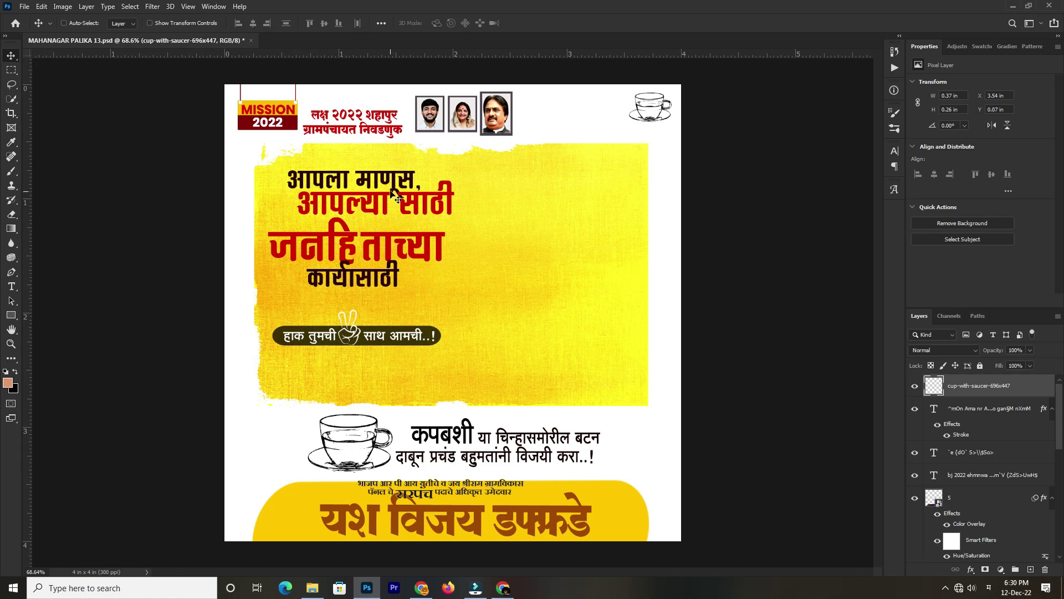
key("ctrl")
key("ctrl+w")
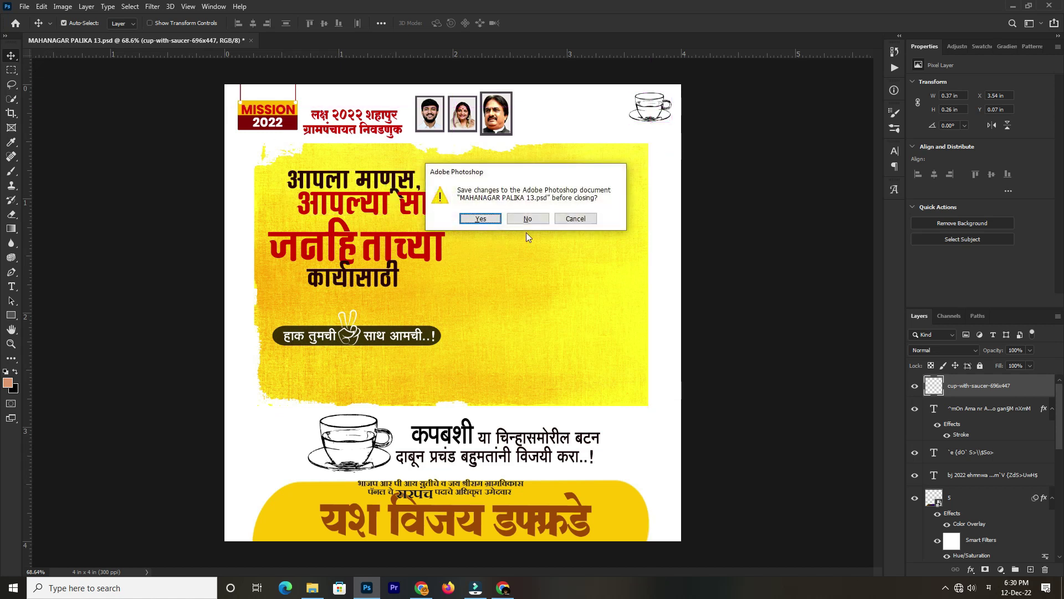
left_click(517, 224)
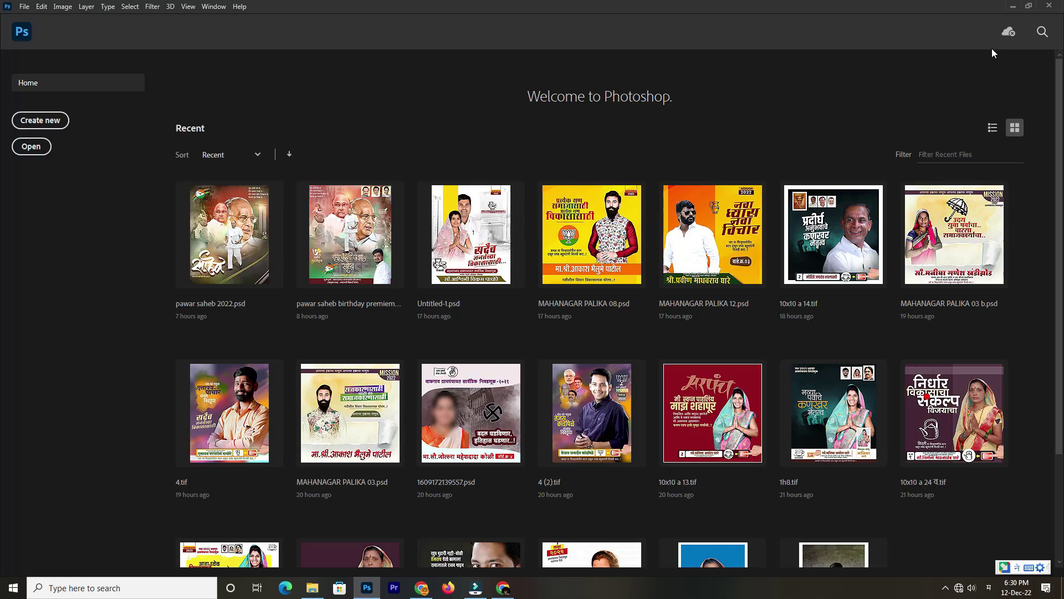
left_click(1011, 6)
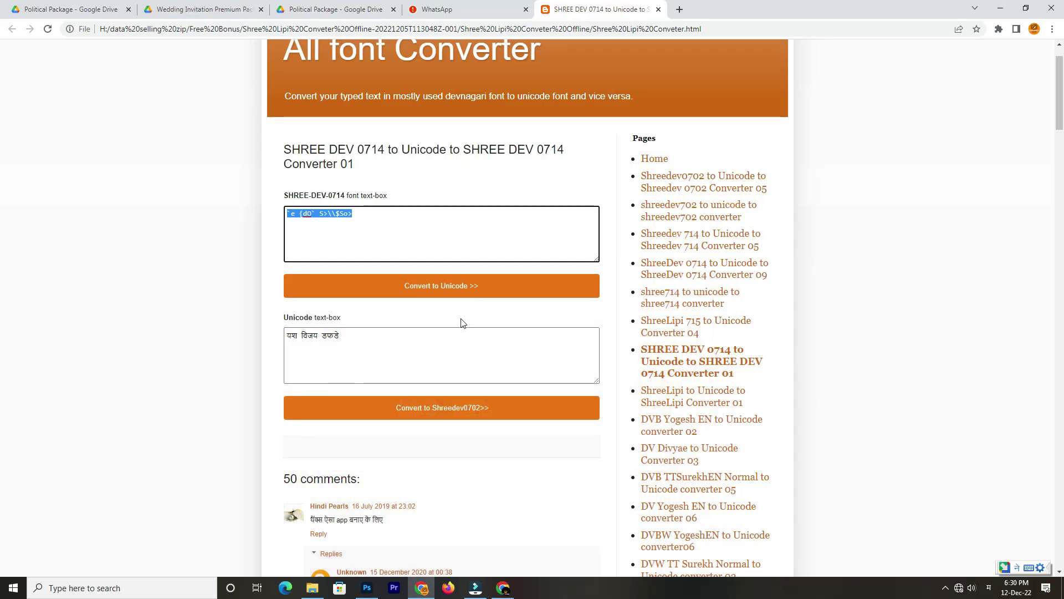
left_click(392, 353)
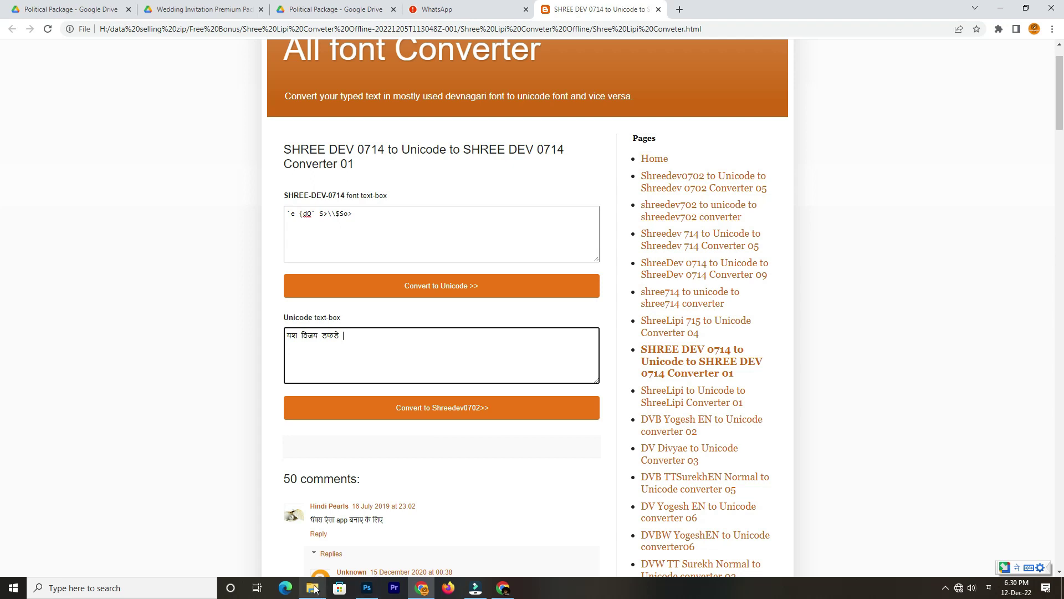
mouse_move(476, 592)
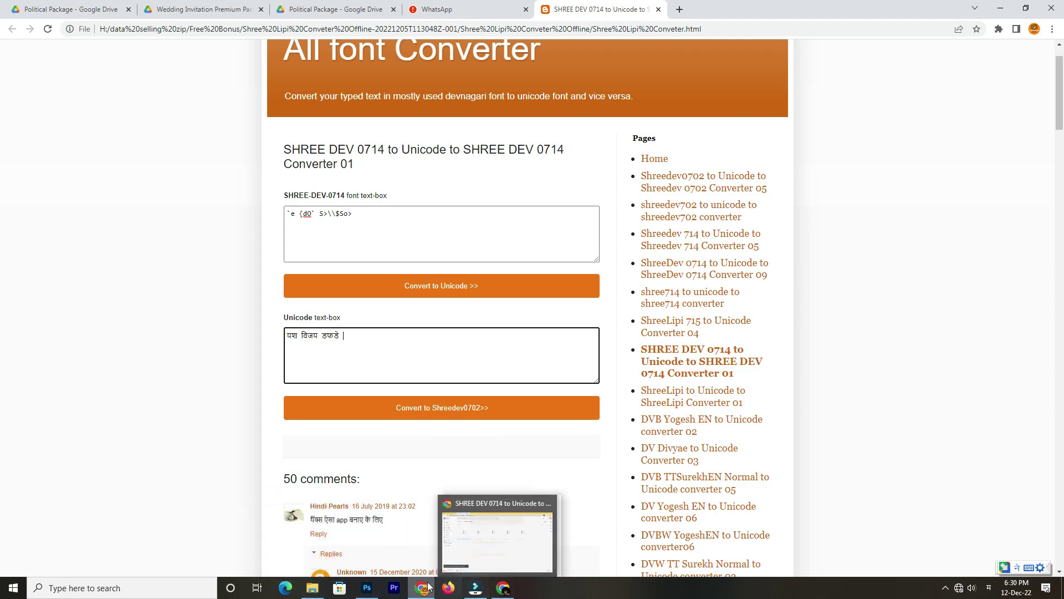
mouse_move(365, 594)
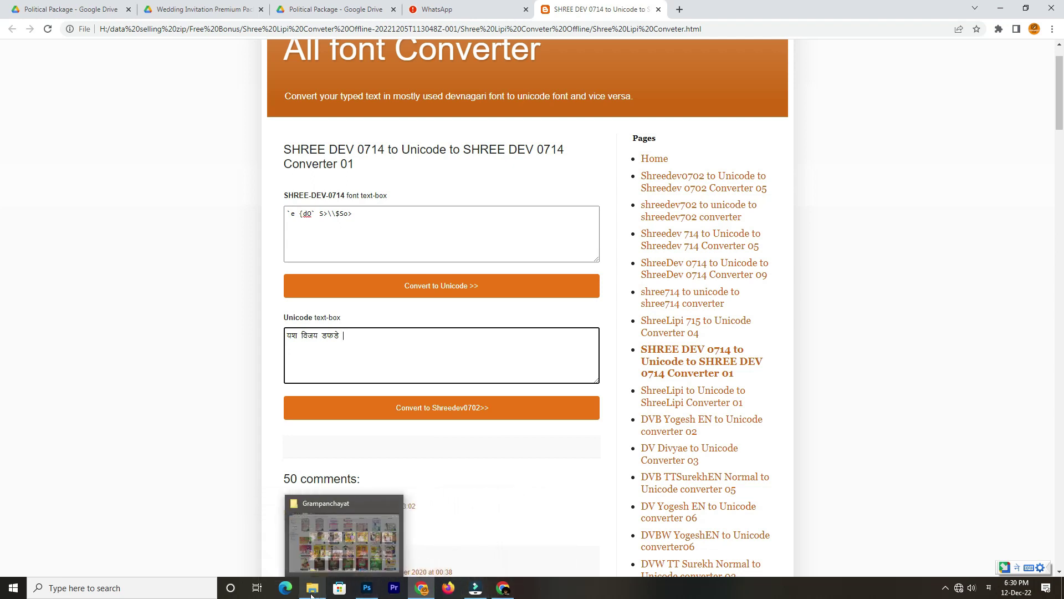
Bring the Grampanchayat window forward and scroll through its 43 PSD poster thumbnails
mouse_move(308, 548)
scroll(599, 335, "down", 2)
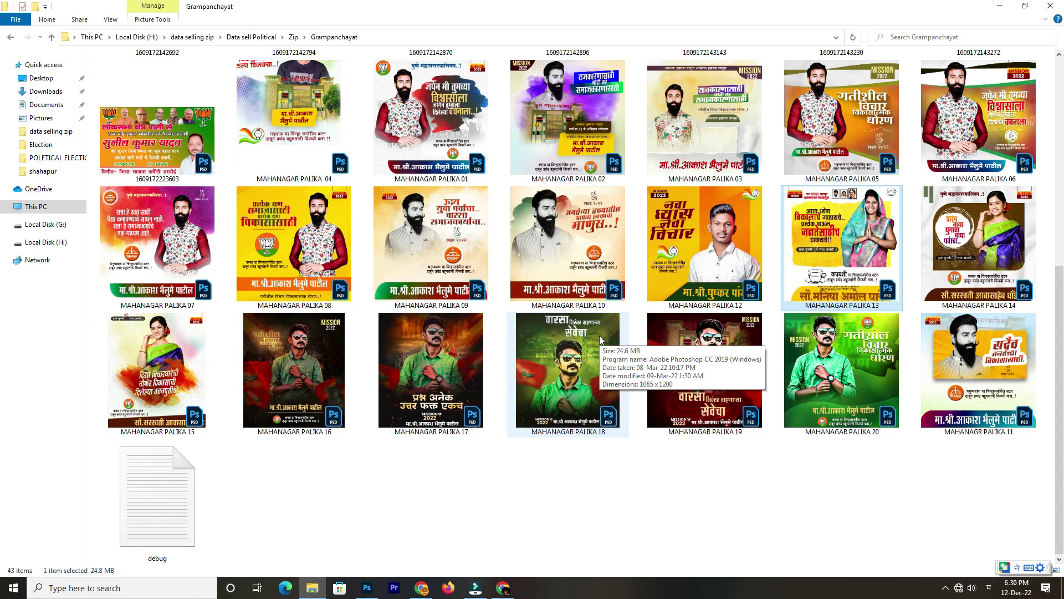
scroll(599, 335, "up", 6)
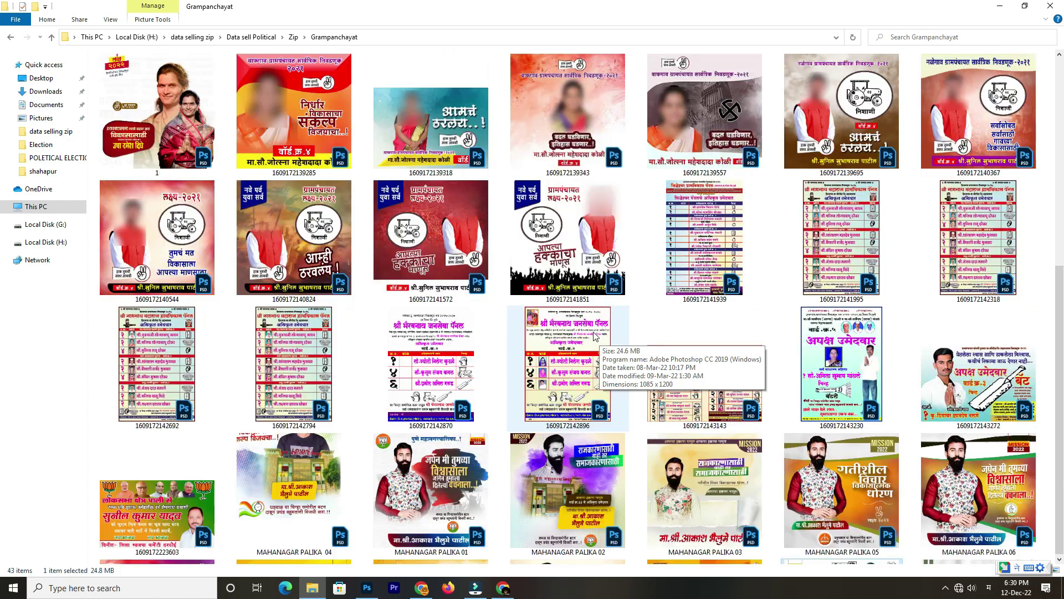
scroll(651, 257, "down", 6)
scroll(646, 397, "up", 6)
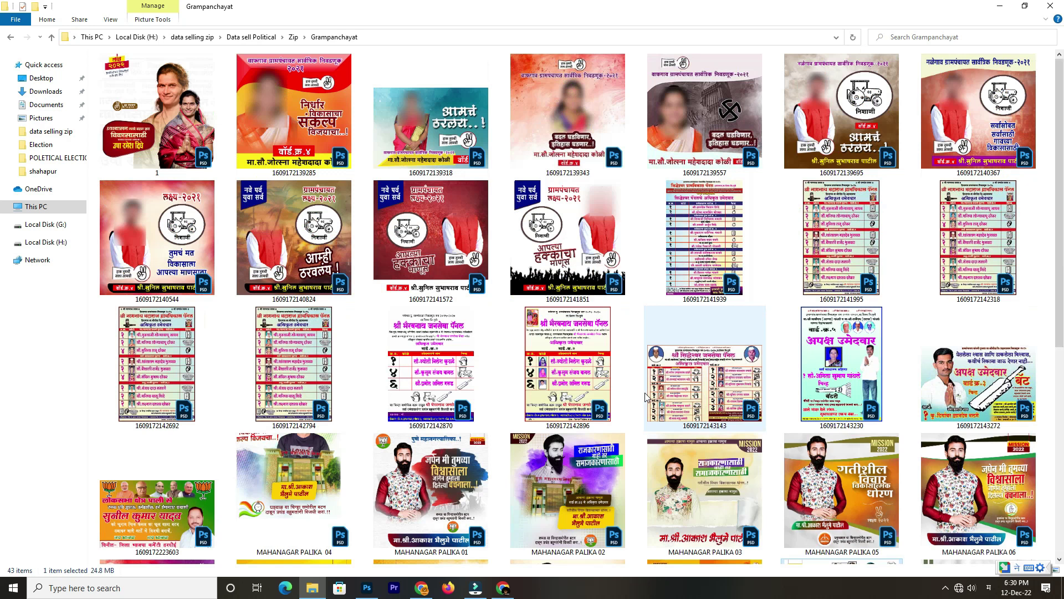